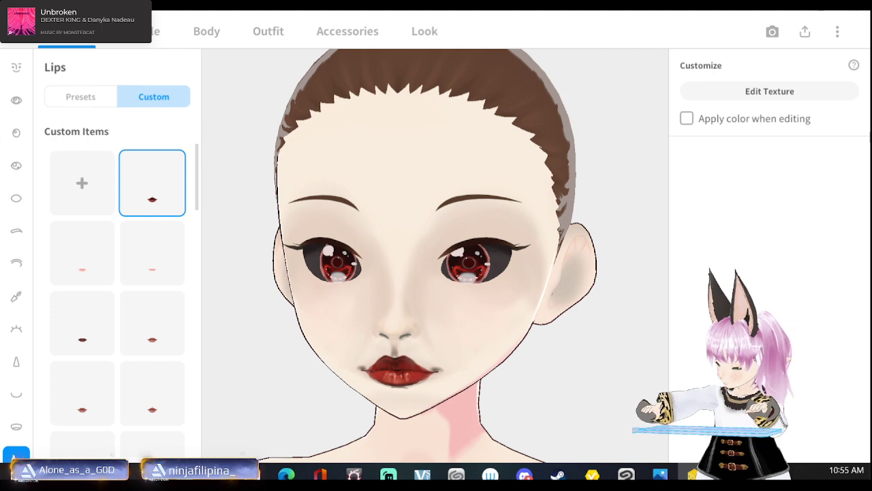
Open the selected custom iris texture for editing.
{"action": "left_click", "coordinate": [16, 100]}
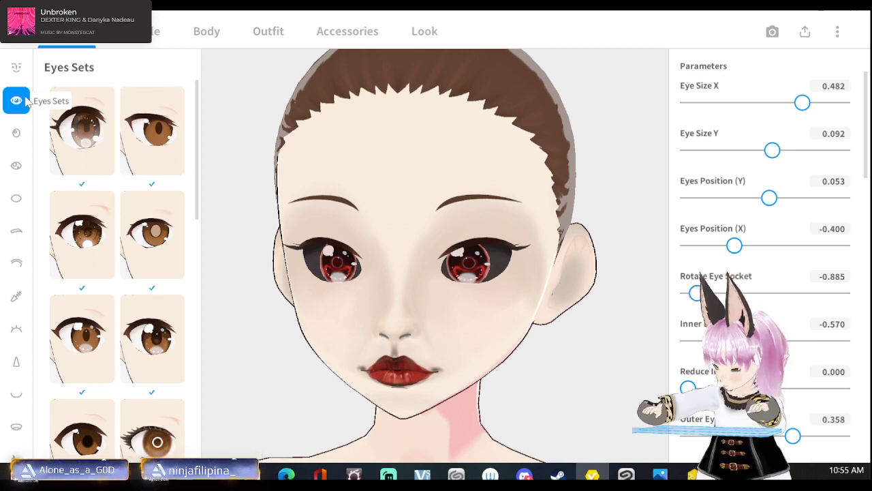
{"action": "left_click", "coordinate": [25, 133]}
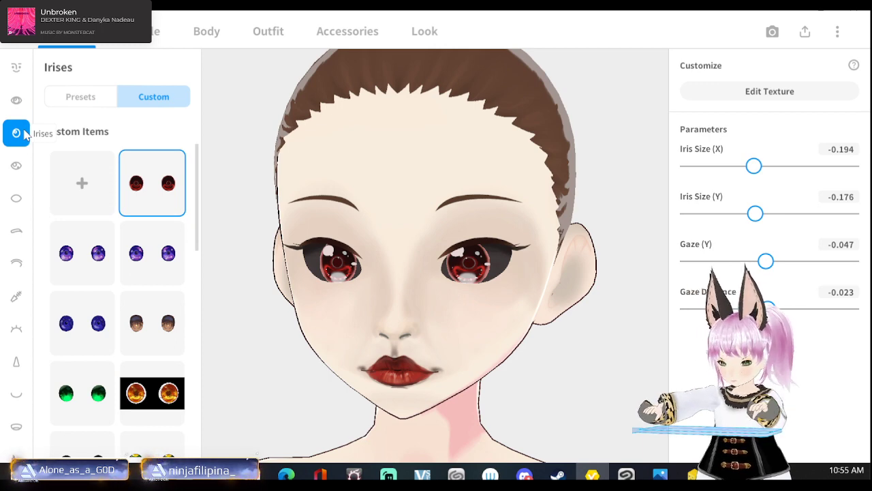
{"action": "left_click", "coordinate": [782, 94]}
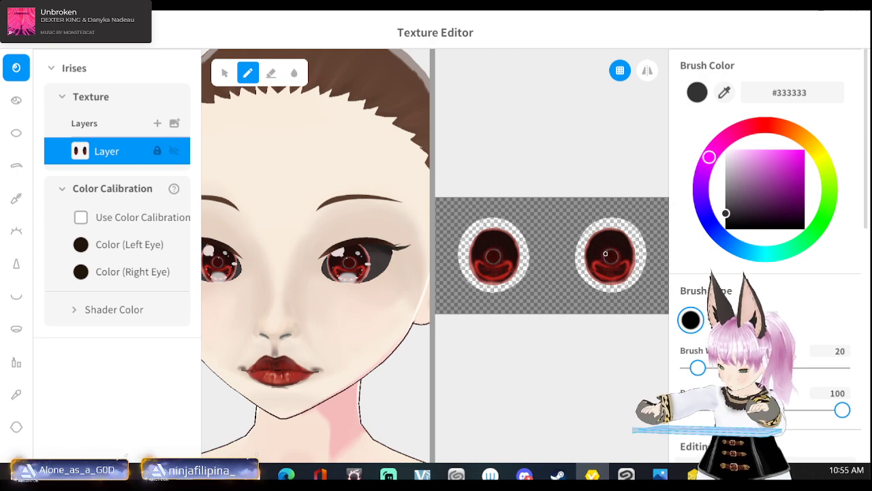
Examine the iris texture up close, followed by the eye highlights and scleras textures.
{"action": "scroll", "coordinate": [575, 268], "scroll_direction": "up", "scroll_amount": 1}
{"action": "scroll", "coordinate": [575, 267], "scroll_direction": "up", "scroll_amount": 1}
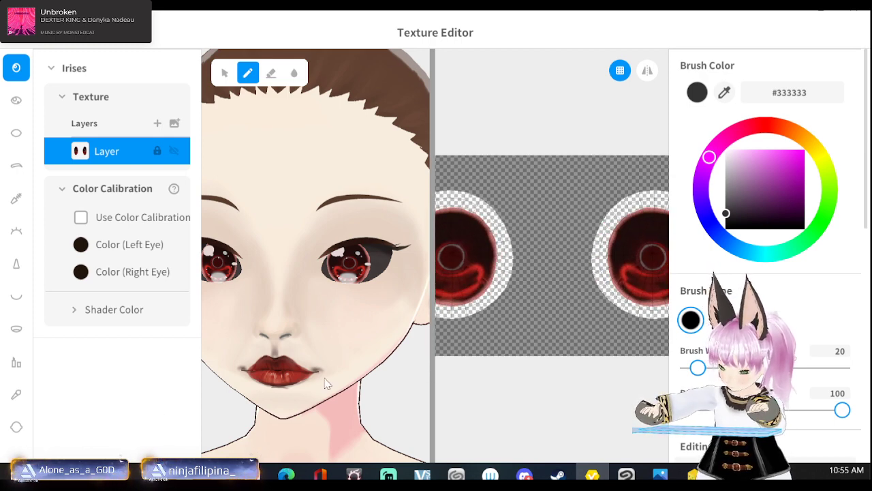
{"action": "left_click_drag", "start_coordinate": [432, 214], "coordinate": [255, 225]}
{"action": "scroll", "coordinate": [406, 296], "scroll_direction": "up", "scroll_amount": 3}
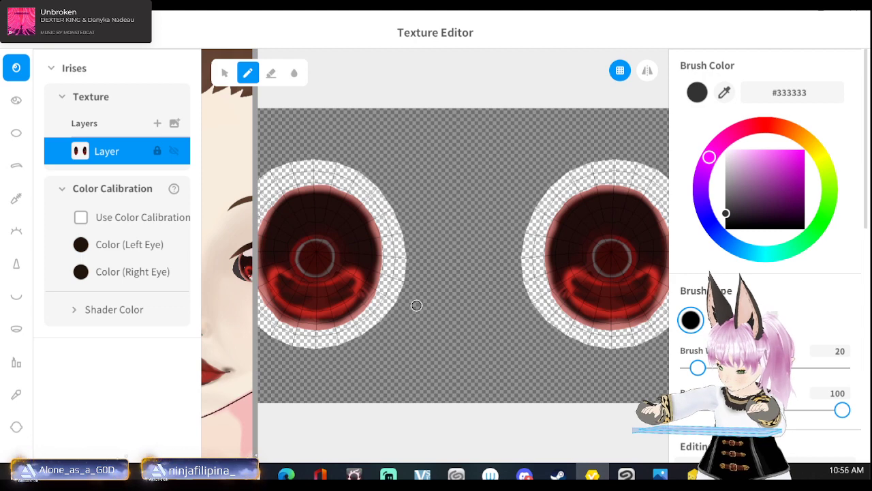
{"action": "scroll", "coordinate": [417, 306], "scroll_direction": "down", "scroll_amount": 1}
{"action": "scroll", "coordinate": [416, 306], "scroll_direction": "down", "scroll_amount": 4}
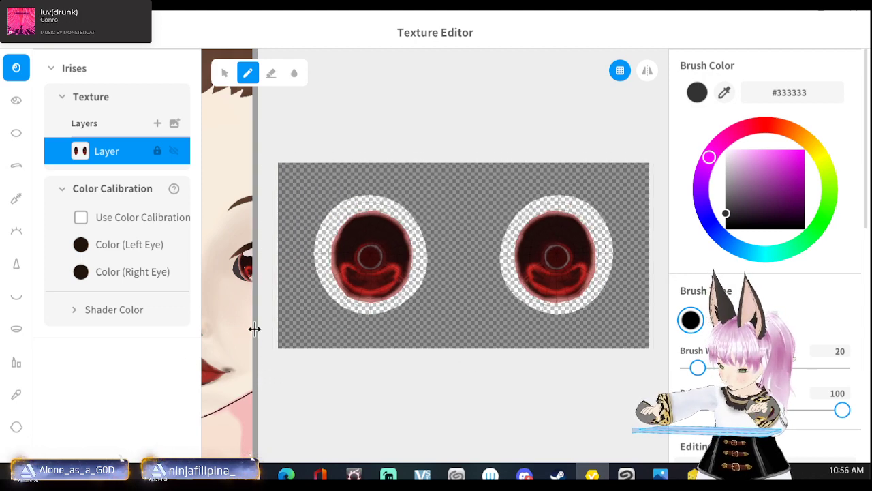
{"action": "left_click_drag", "start_coordinate": [254, 329], "coordinate": [489, 321]}
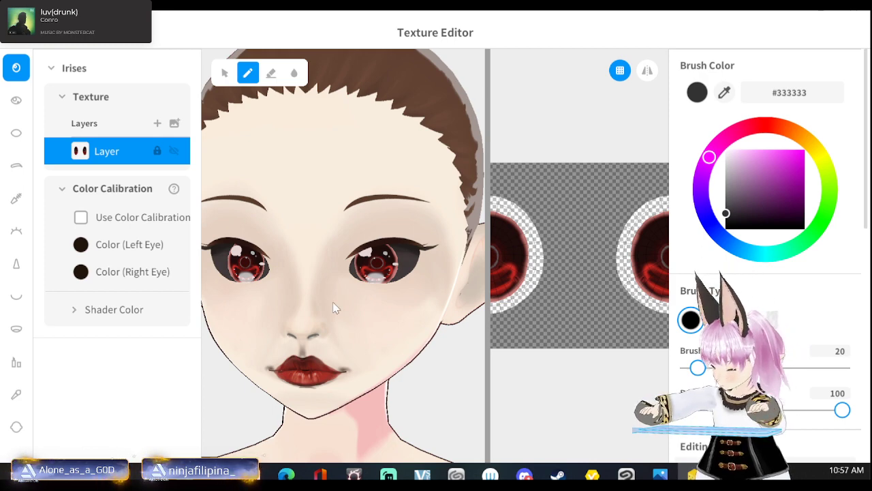
{"action": "left_click", "coordinate": [19, 101]}
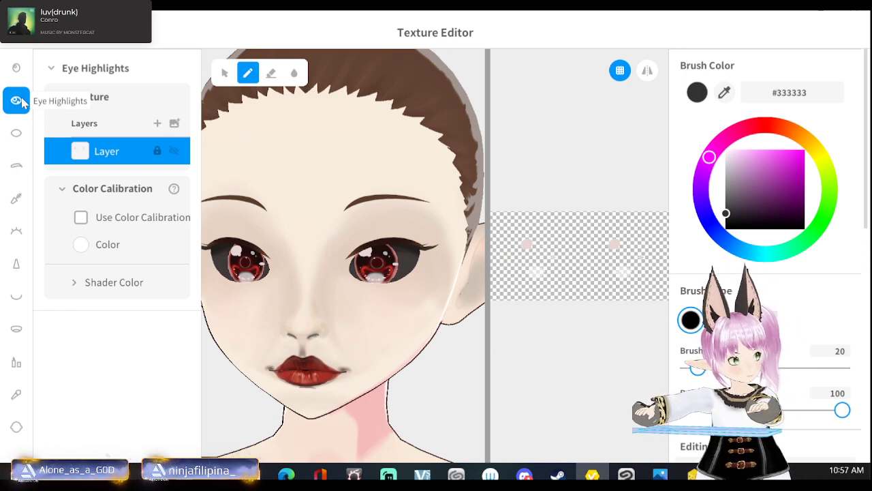
{"action": "left_click", "coordinate": [18, 136]}
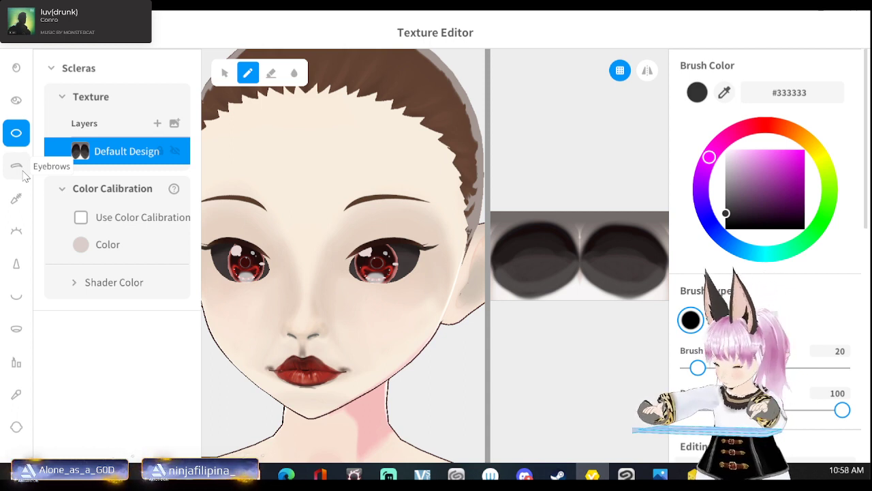
Examine the lips texture up close, including its shading and outline.
{"action": "left_click", "coordinate": [17, 362]}
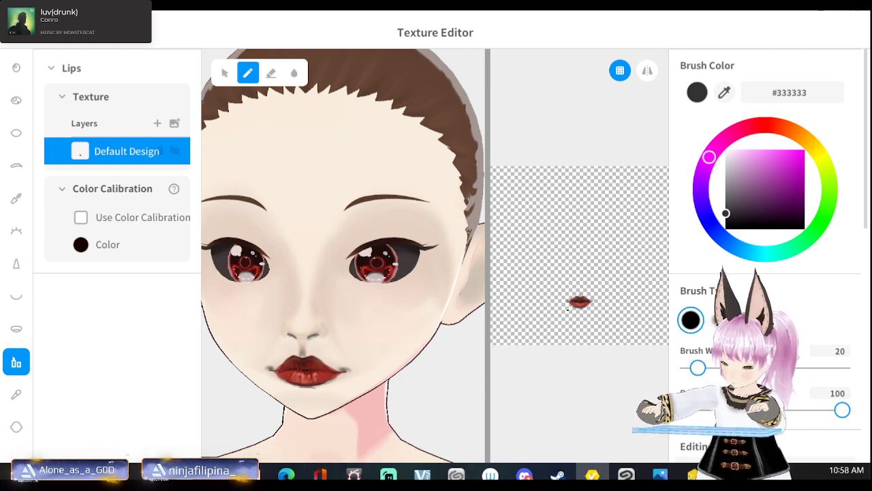
{"action": "scroll", "coordinate": [574, 297], "scroll_direction": "up", "scroll_amount": 2}
{"action": "scroll", "coordinate": [573, 297], "scroll_direction": "up", "scroll_amount": 3}
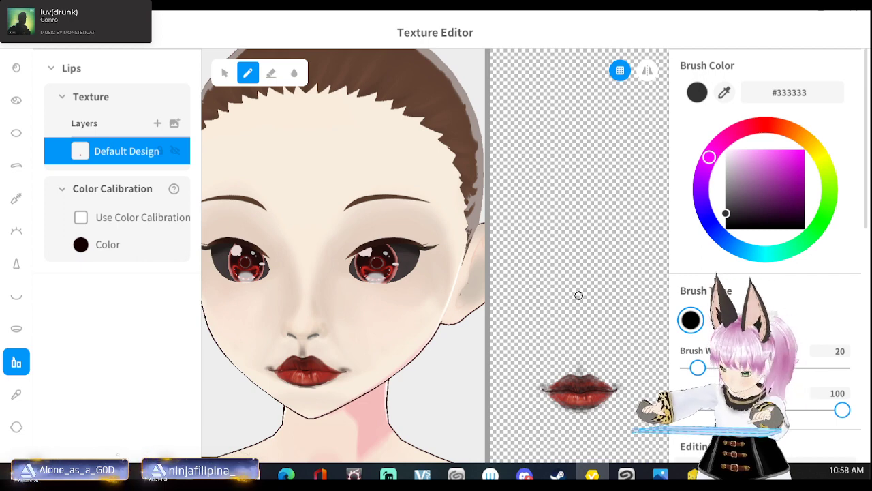
{"action": "middle_click_drag", "start_coordinate": [604, 285], "coordinate": [591, 156]}
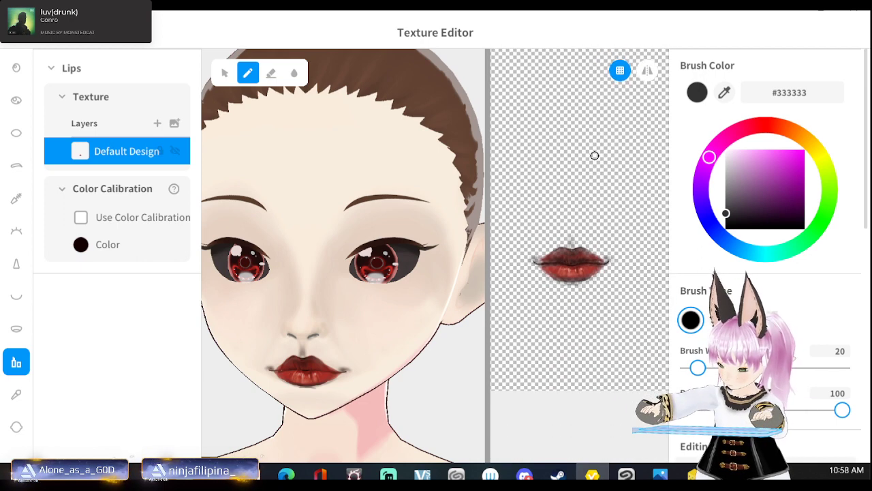
{"action": "scroll", "coordinate": [583, 263], "scroll_direction": "up", "scroll_amount": 3}
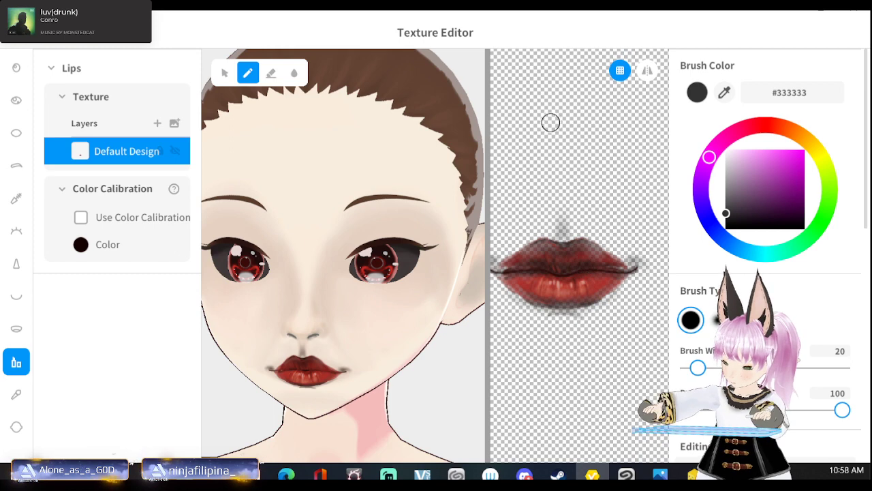
{"action": "middle_click_drag", "start_coordinate": [550, 121], "coordinate": [584, 156]}
{"action": "scroll", "coordinate": [583, 156], "scroll_direction": "up", "scroll_amount": 1}
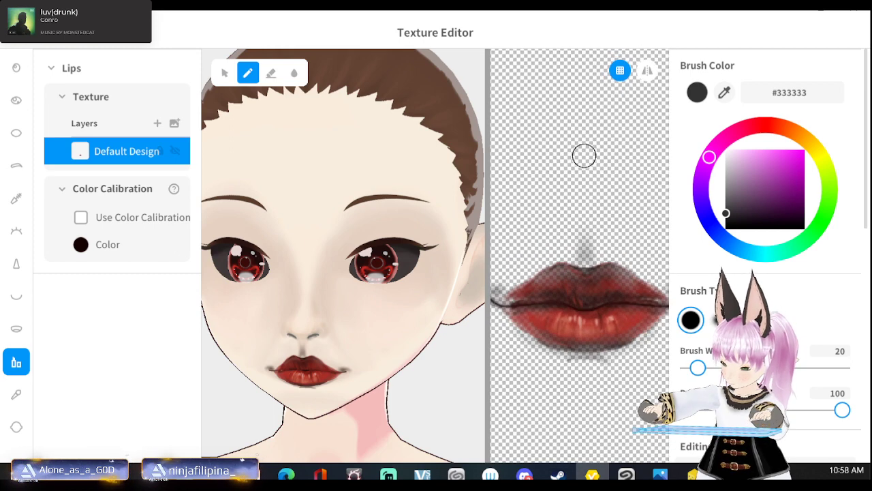
{"action": "scroll", "coordinate": [585, 161], "scroll_direction": "up", "scroll_amount": 2}
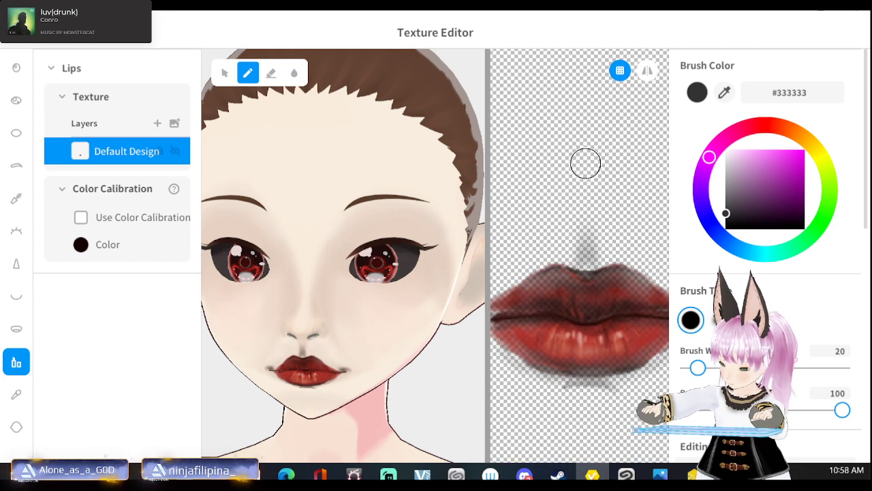
{"action": "scroll", "coordinate": [585, 163], "scroll_direction": "down", "scroll_amount": 3}
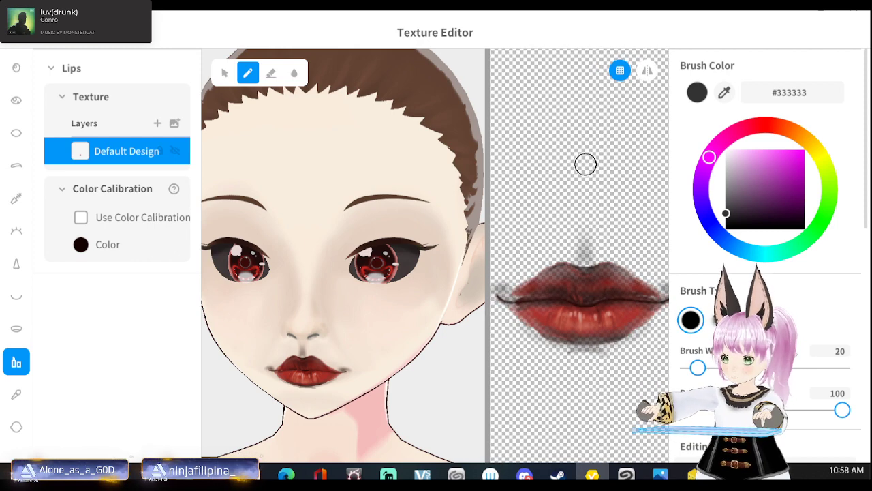
{"action": "scroll", "coordinate": [585, 164], "scroll_direction": "down", "scroll_amount": 1}
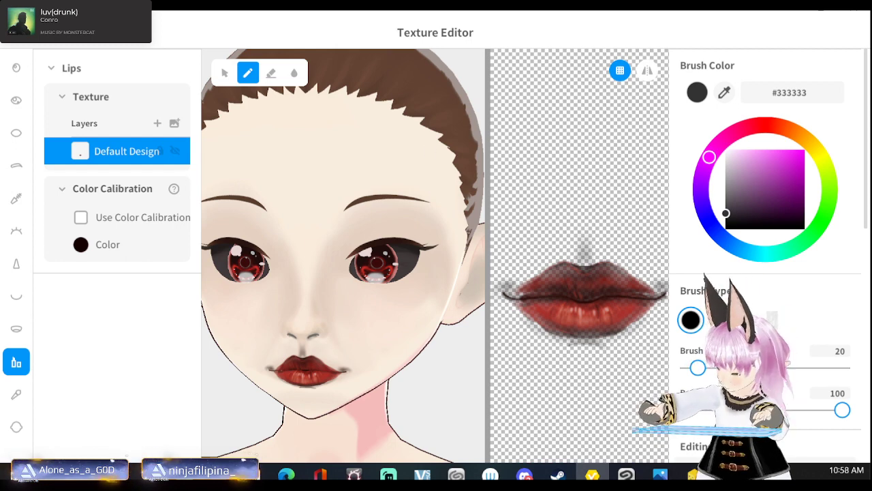
View the cheeks texture and close the Texture Editor, choosing to overwrite only the Cheeks item.
{"action": "left_click", "coordinate": [17, 395]}
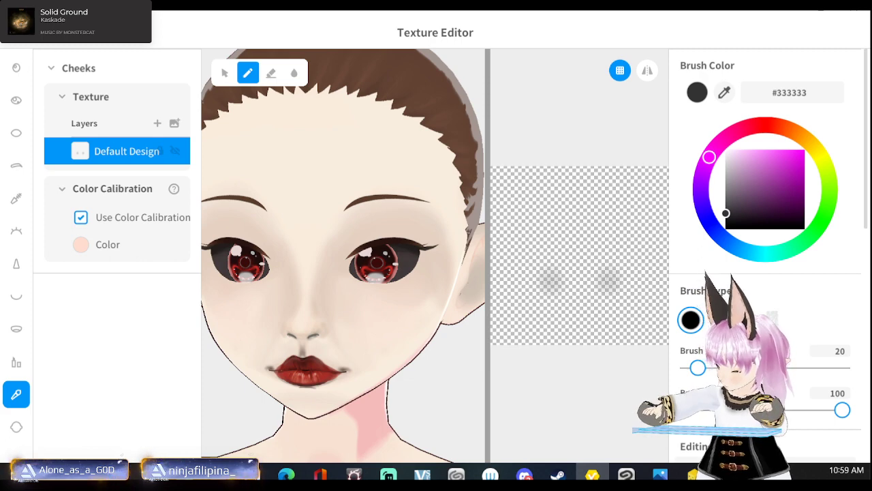
{"action": "left_click", "coordinate": [21, 32]}
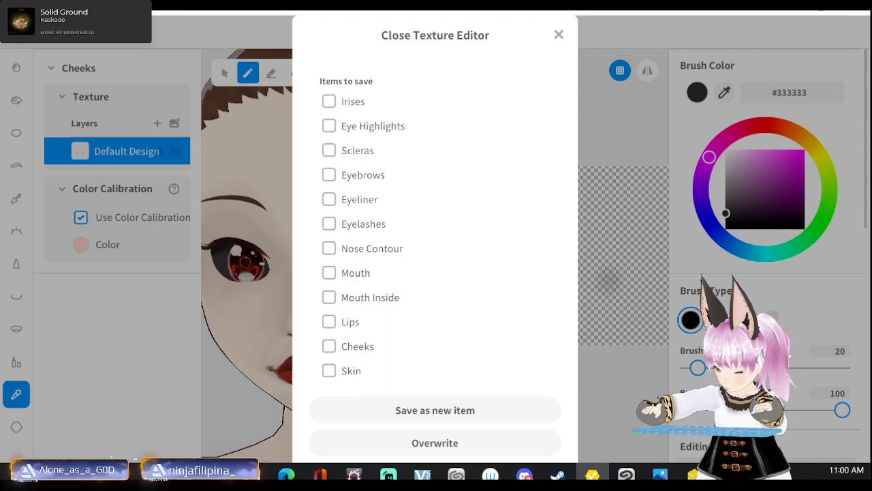
{"action": "left_click", "coordinate": [330, 348]}
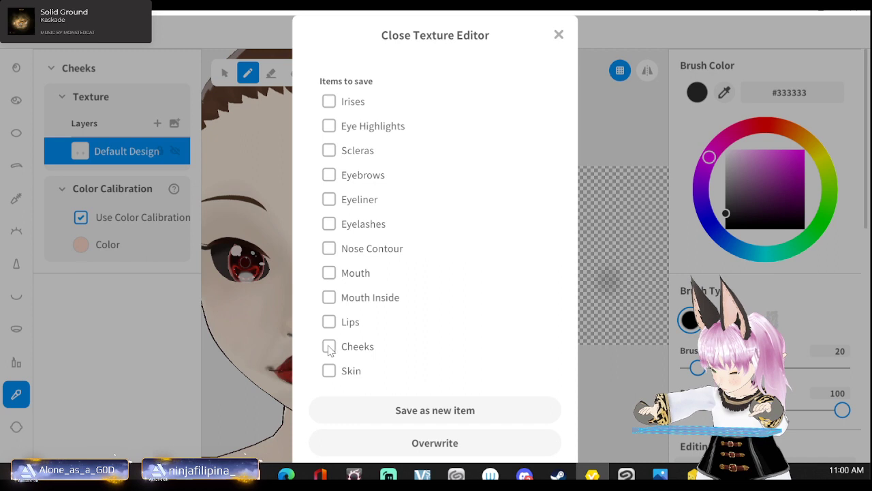
{"action": "left_click", "coordinate": [446, 443]}
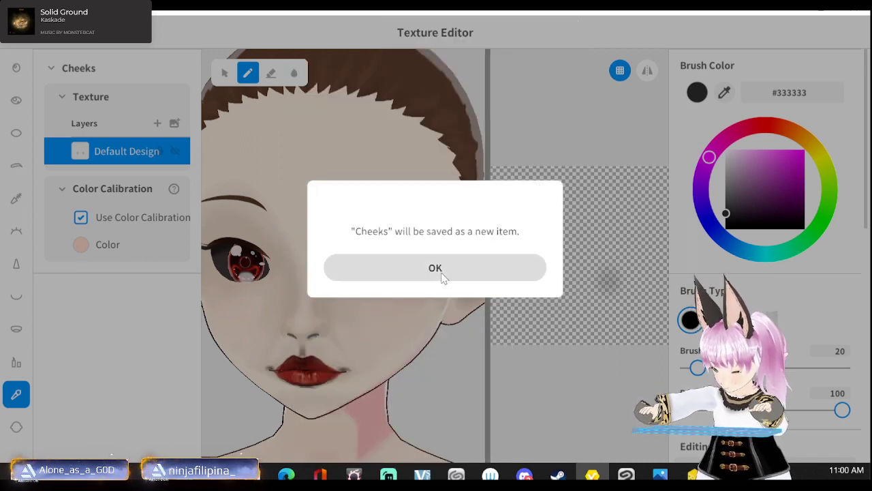
{"action": "left_click", "coordinate": [467, 267]}
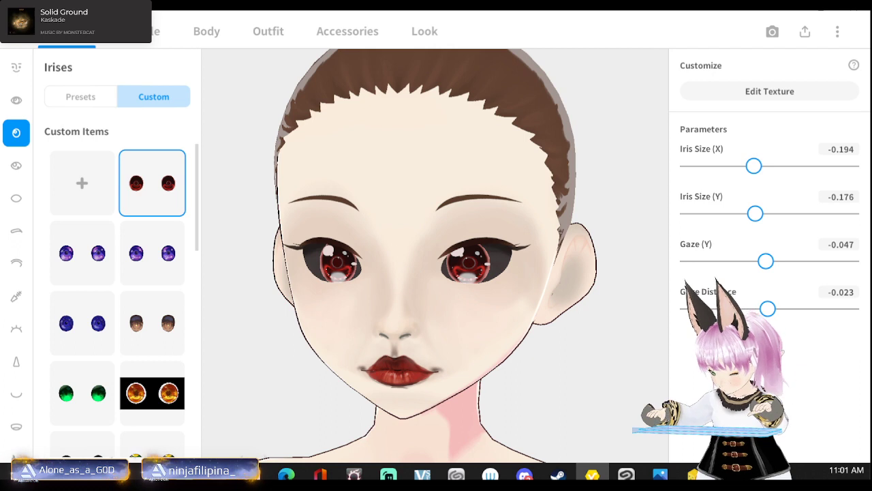
Open the face skin texture for editing and add a new layer above the default design.
{"action": "scroll", "coordinate": [24, 368], "scroll_direction": "down", "scroll_amount": 4}
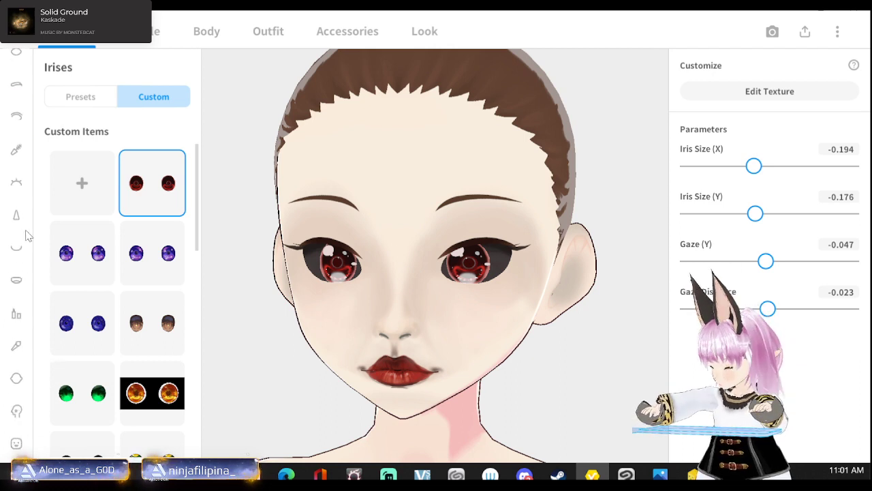
{"action": "left_click", "coordinate": [19, 379]}
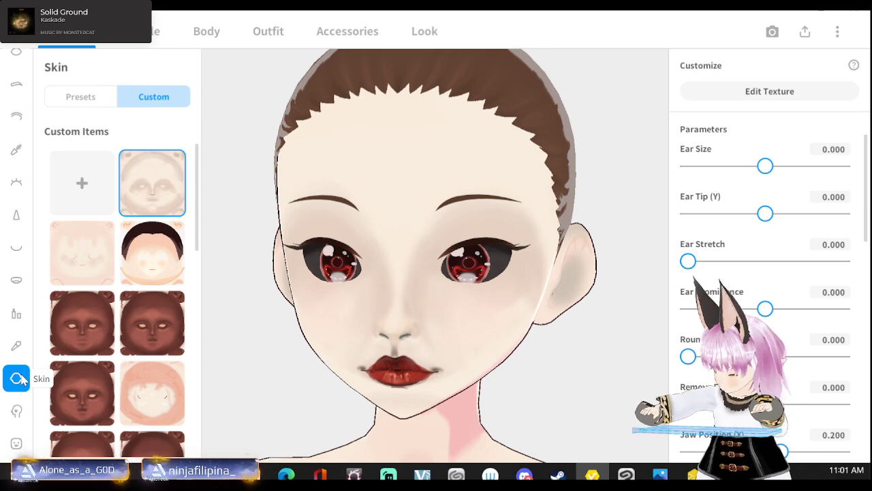
{"action": "left_click", "coordinate": [769, 90]}
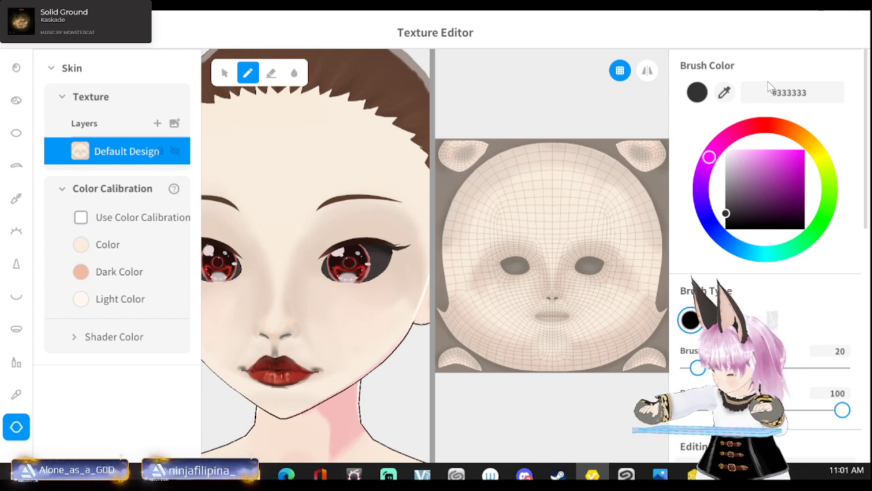
{"action": "left_click", "coordinate": [158, 125]}
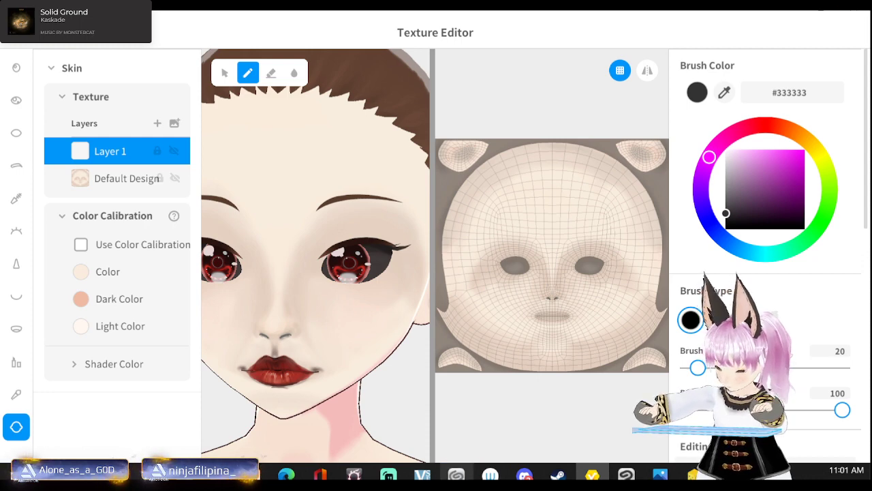
Switch to Clip Studio Paint and duplicate the face_skin layer in face_skin.png.
{"action": "left_click", "coordinate": [627, 474]}
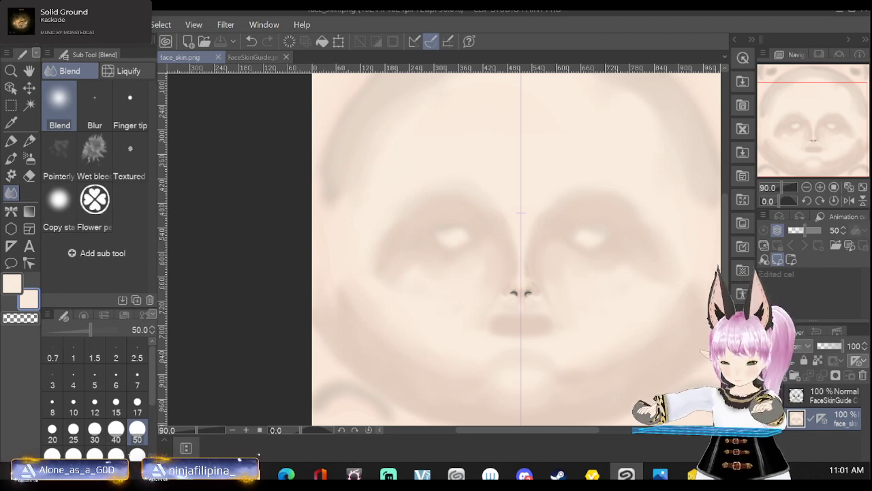
{"action": "right_click", "coordinate": [842, 421]}
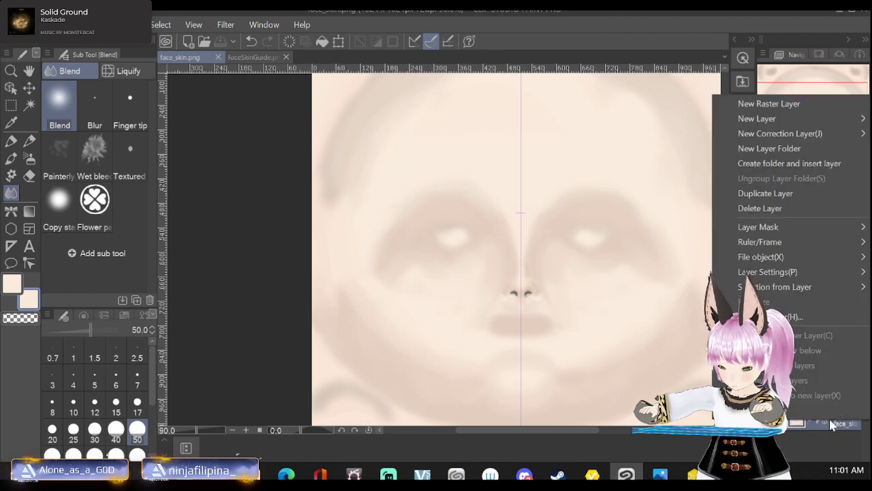
{"action": "left_click", "coordinate": [765, 193]}
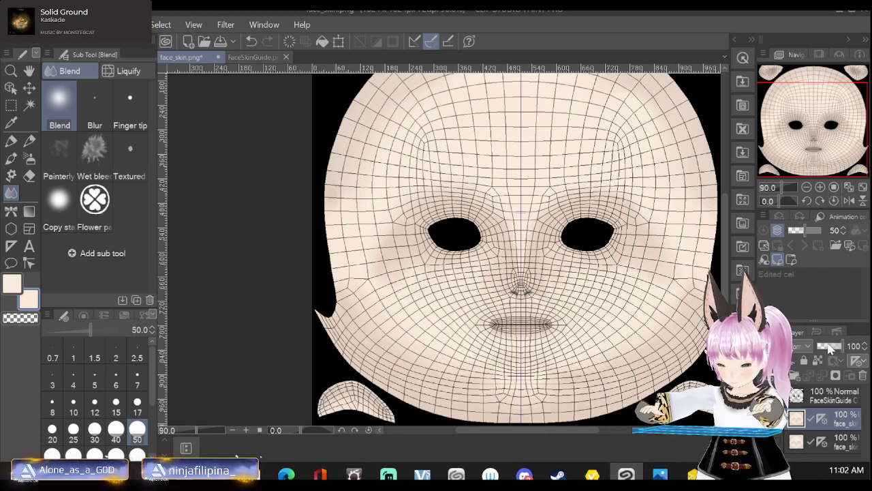
Lower the opacity of the FaceSkinGuide wireframe layer to 29%.
{"action": "mouse_move", "coordinate": [844, 348]}
{"action": "left_mouse_down"}
{"action": "mouse_move", "coordinate": [828, 346]}
{"action": "mouse_move", "coordinate": [846, 348]}
{"action": "left_mouse_up"}
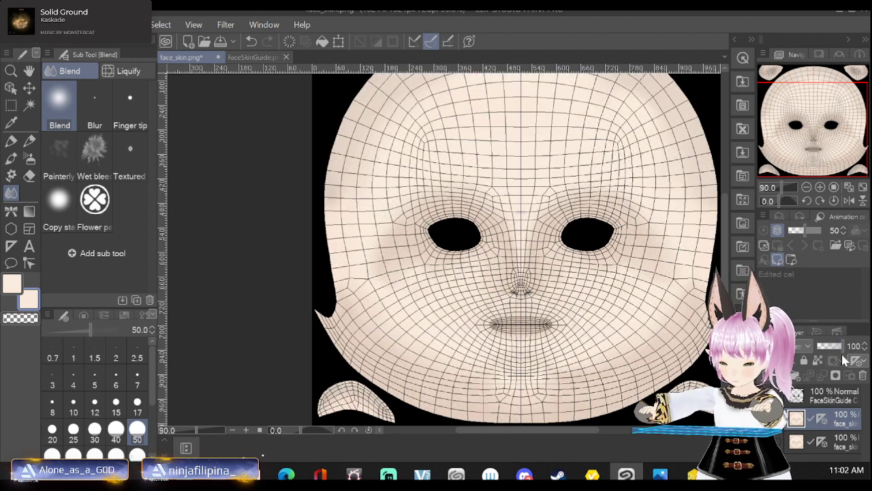
{"action": "left_click", "coordinate": [809, 397]}
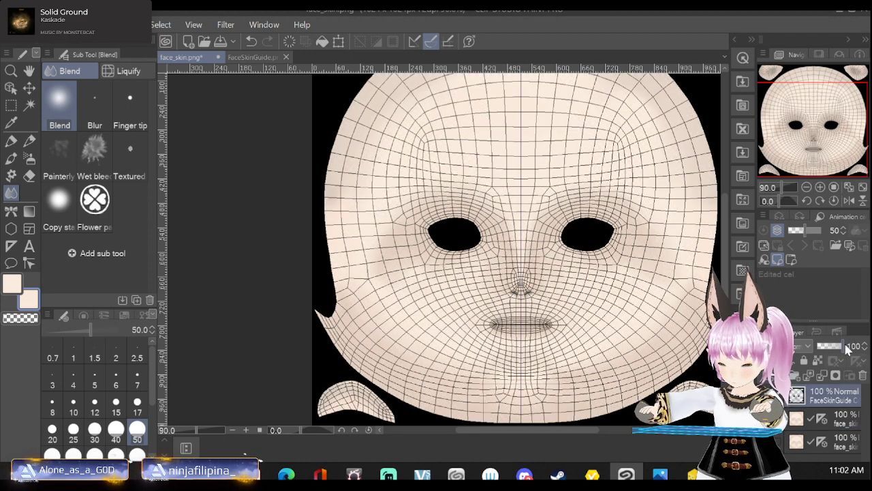
{"action": "left_click_drag", "start_coordinate": [846, 349], "coordinate": [826, 353]}
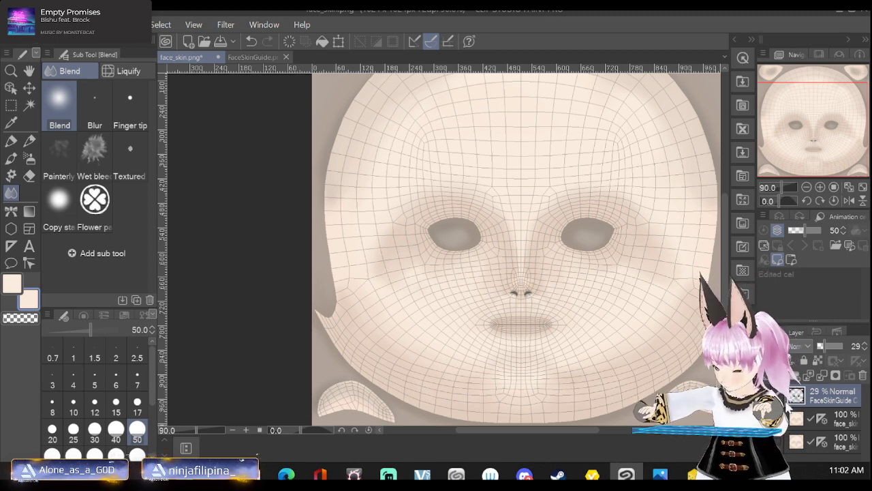
Choose the Soft airbrush and shift the drawing colour to a pale red with hue 360.
{"action": "left_click", "coordinate": [29, 159]}
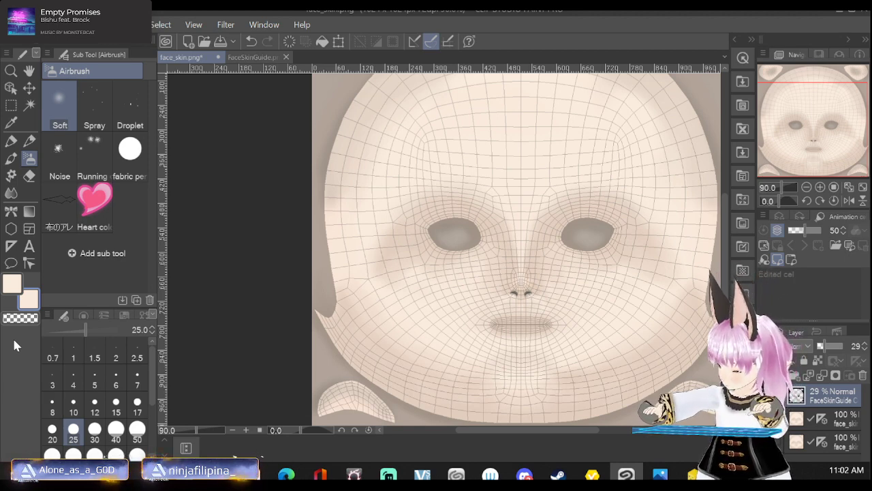
{"action": "left_click", "coordinate": [83, 316]}
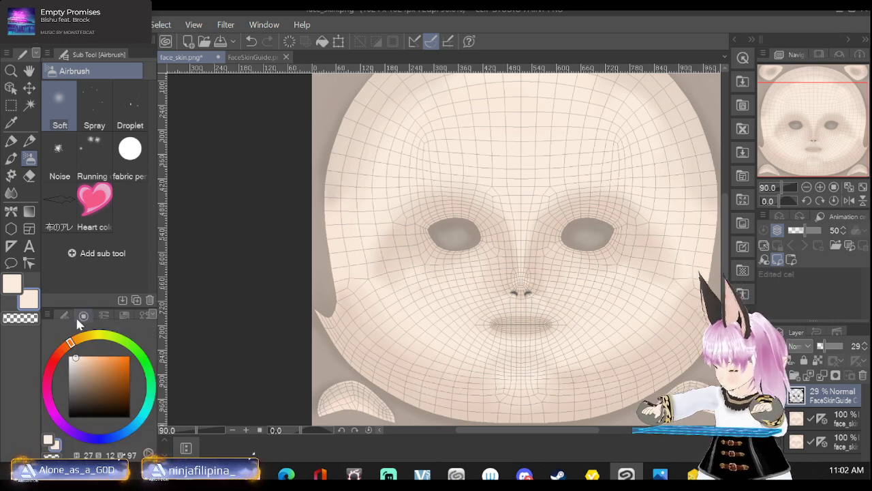
{"action": "left_click", "coordinate": [57, 357]}
{"action": "left_click_drag", "start_coordinate": [57, 357], "coordinate": [55, 362]}
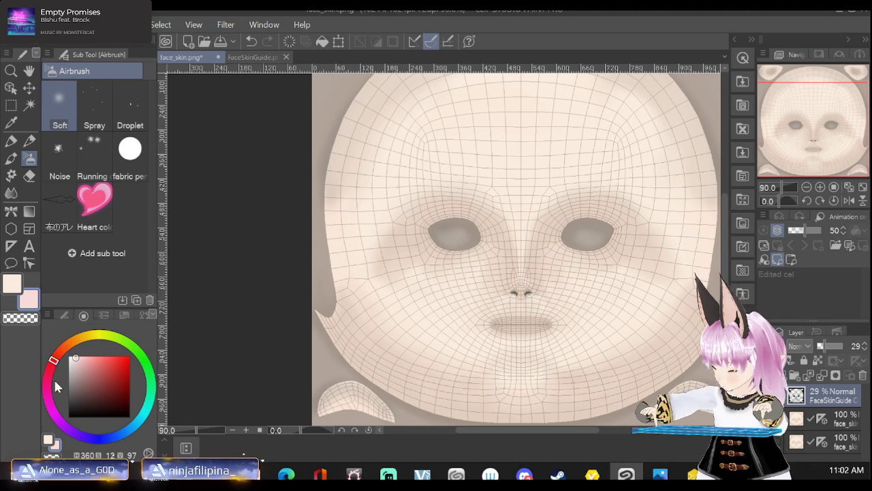
Set the Soft airbrush colour to a muted brownish red (hue 8, saturation 43, value 57) and its brush size to 60.
{"action": "left_click_drag", "start_coordinate": [107, 365], "coordinate": [112, 376]}
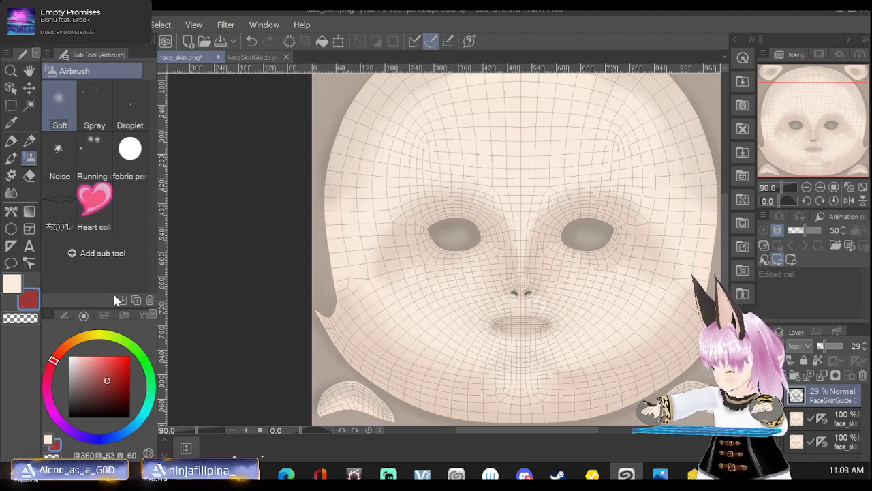
{"action": "left_click_drag", "start_coordinate": [60, 359], "coordinate": [57, 357]}
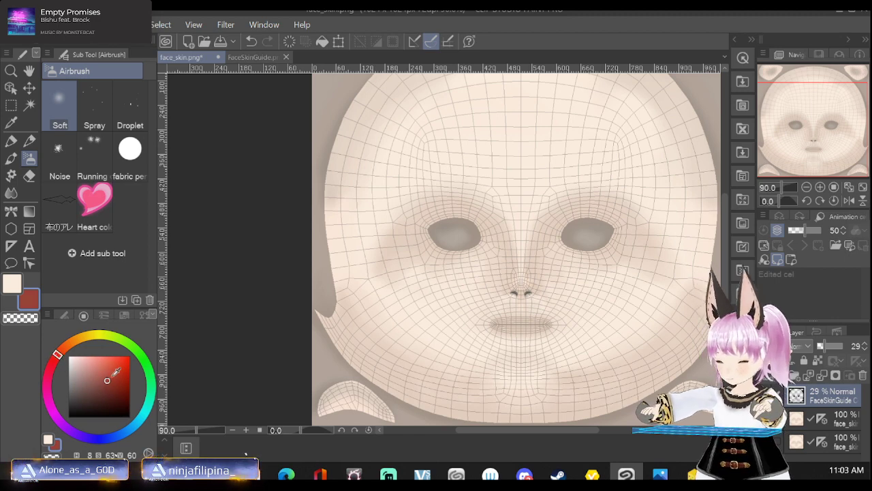
{"action": "left_click_drag", "start_coordinate": [116, 372], "coordinate": [110, 374]}
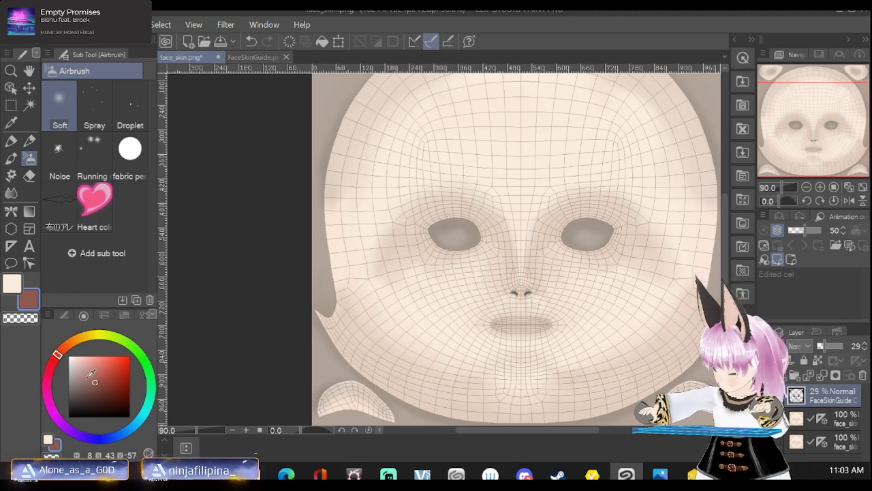
{"action": "left_click", "coordinate": [64, 315]}
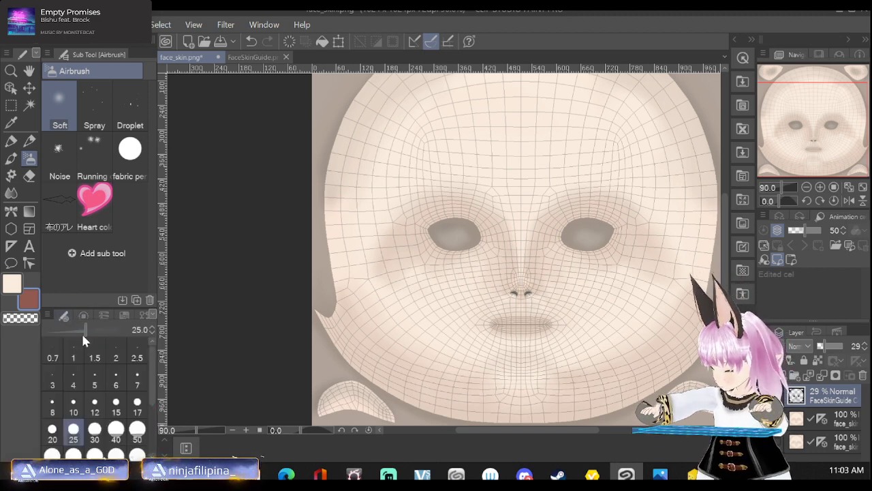
{"action": "left_click", "coordinate": [117, 428]}
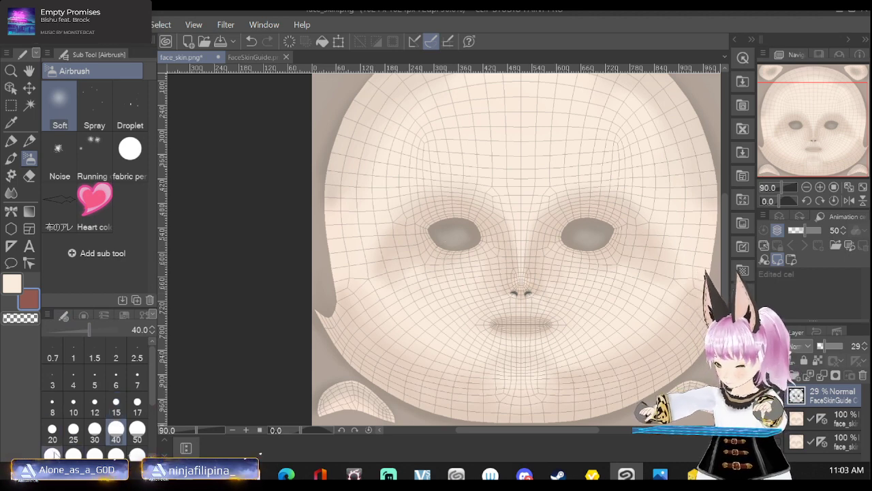
{"action": "left_click", "coordinate": [53, 454]}
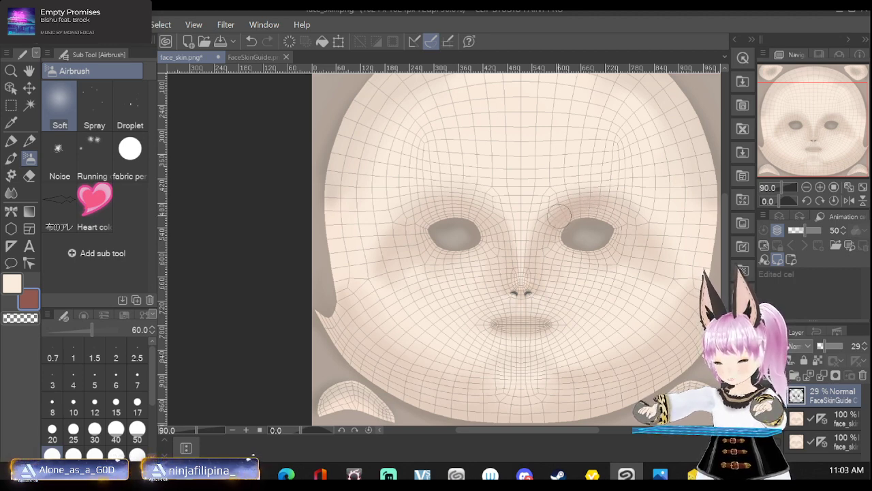
Try shading around one eye on the FaceSkinGuide layer with brownish red, followed by a stronger red with hue 8, saturation 75, value 54.
{"action": "mouse_move", "coordinate": [551, 236]}
{"action": "left_mouse_down"}
{"action": "mouse_move", "coordinate": [577, 269]}
{"action": "mouse_move", "coordinate": [545, 249]}
{"action": "mouse_move", "coordinate": [580, 269]}
{"action": "mouse_move", "coordinate": [554, 253]}
{"action": "mouse_move", "coordinate": [616, 263]}
{"action": "mouse_move", "coordinate": [607, 262]}
{"action": "mouse_move", "coordinate": [623, 250]}
{"action": "mouse_move", "coordinate": [596, 262]}
{"action": "mouse_move", "coordinate": [631, 232]}
{"action": "mouse_move", "coordinate": [597, 261]}
{"action": "mouse_move", "coordinate": [562, 248]}
{"action": "mouse_move", "coordinate": [606, 252]}
{"action": "mouse_move", "coordinate": [619, 245]}
{"action": "mouse_move", "coordinate": [594, 236]}
{"action": "mouse_move", "coordinate": [620, 239]}
{"action": "mouse_move", "coordinate": [587, 254]}
{"action": "left_mouse_up"}
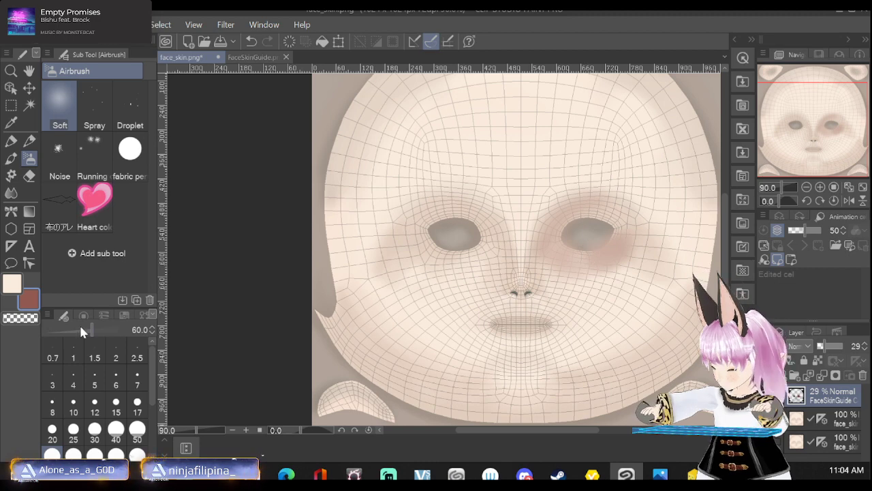
{"action": "left_click", "coordinate": [83, 316]}
{"action": "left_click", "coordinate": [116, 381]}
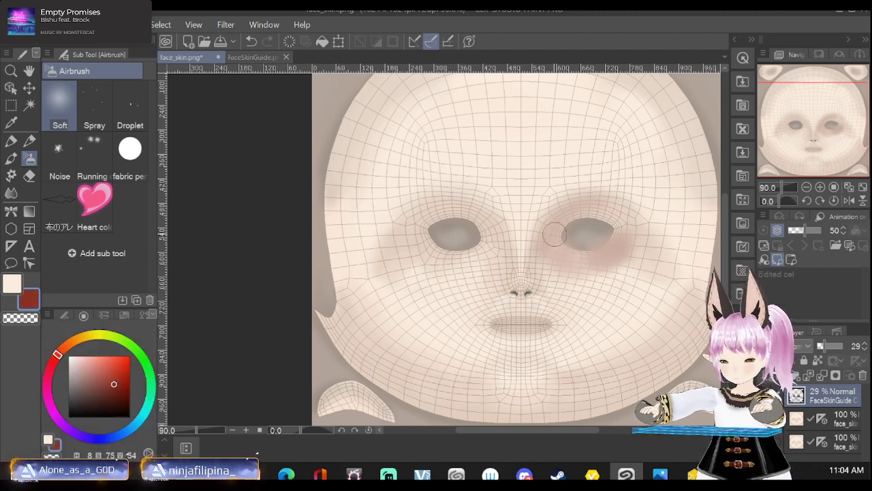
{"action": "mouse_move", "coordinate": [550, 237]}
{"action": "left_mouse_down"}
{"action": "mouse_move", "coordinate": [580, 208]}
{"action": "mouse_move", "coordinate": [552, 225]}
{"action": "mouse_move", "coordinate": [551, 247]}
{"action": "mouse_move", "coordinate": [553, 216]}
{"action": "mouse_move", "coordinate": [551, 227]}
{"action": "mouse_move", "coordinate": [581, 207]}
{"action": "mouse_move", "coordinate": [548, 229]}
{"action": "left_mouse_up"}
Change the drawing colour to a vivid red (hue 8, saturation 86, value 83) and undo the shading strokes around the eye.
{"action": "left_click", "coordinate": [121, 366]}
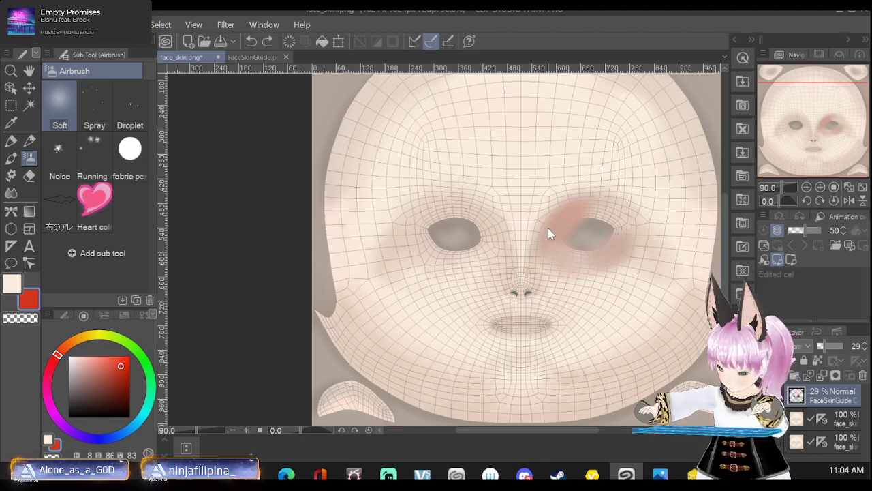
{"action": "key", "text": "ctrl+z"}
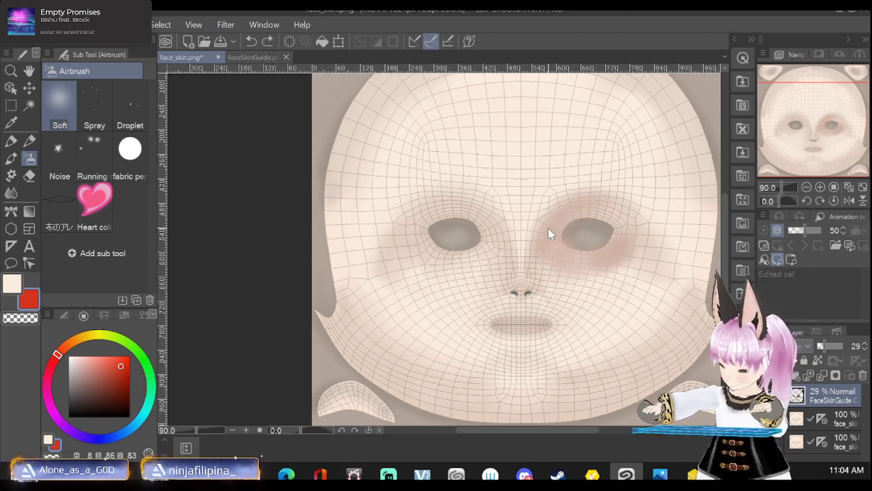
{"action": "key", "text": "ctrl+z"}
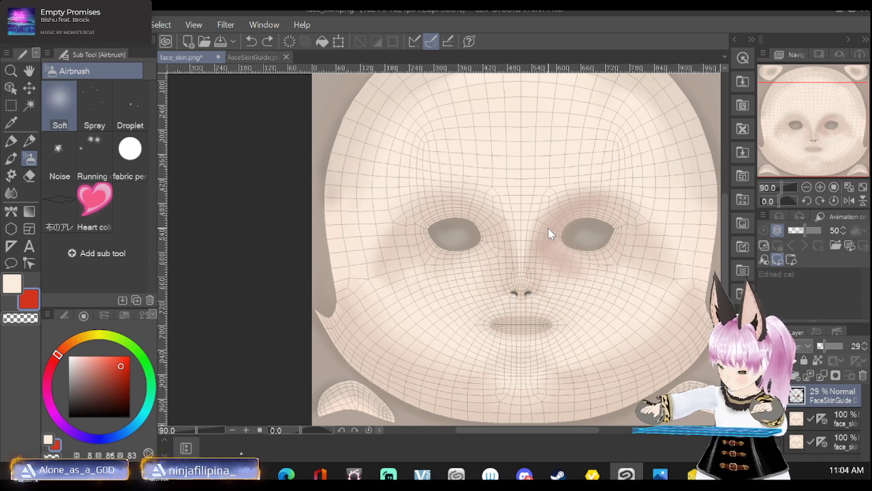
{"action": "key", "text": "ctrl+z"}
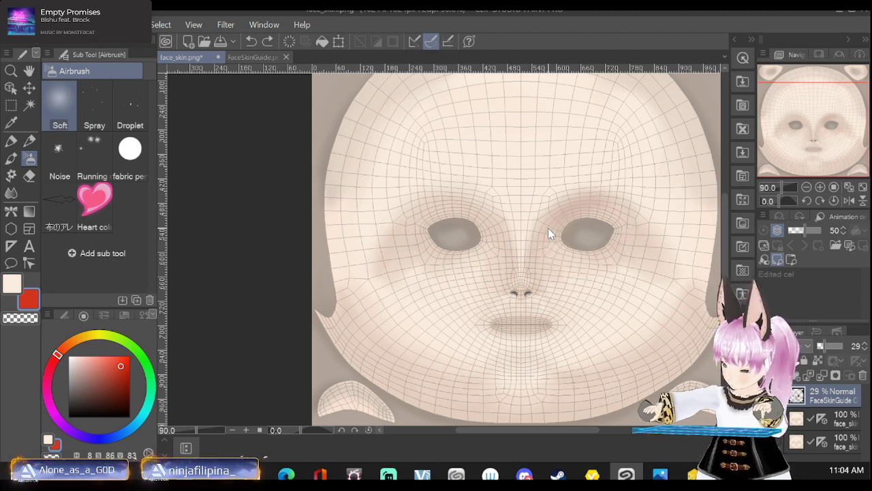
{"action": "key", "text": "ctrl+z"}
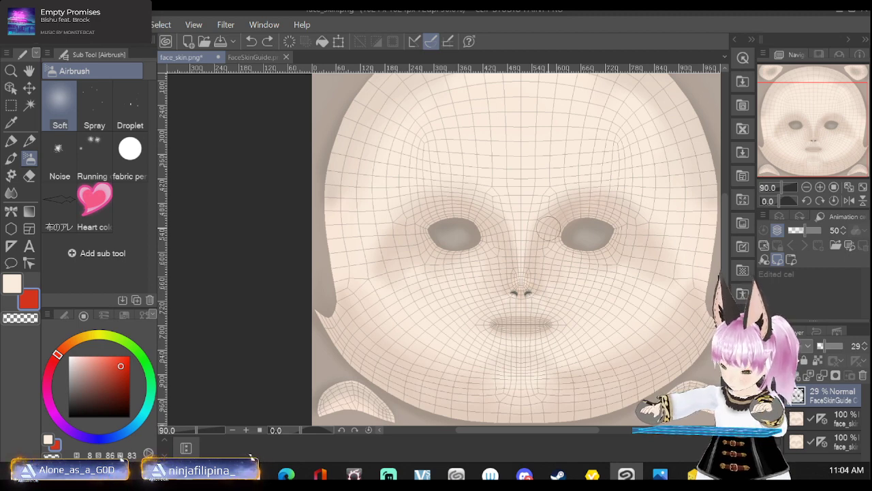
On the upper face_skin layer, airbrush symmetrical vivid red eyeshadow around both eyes, extending in wings towards the temples.
{"action": "left_click", "coordinate": [812, 420]}
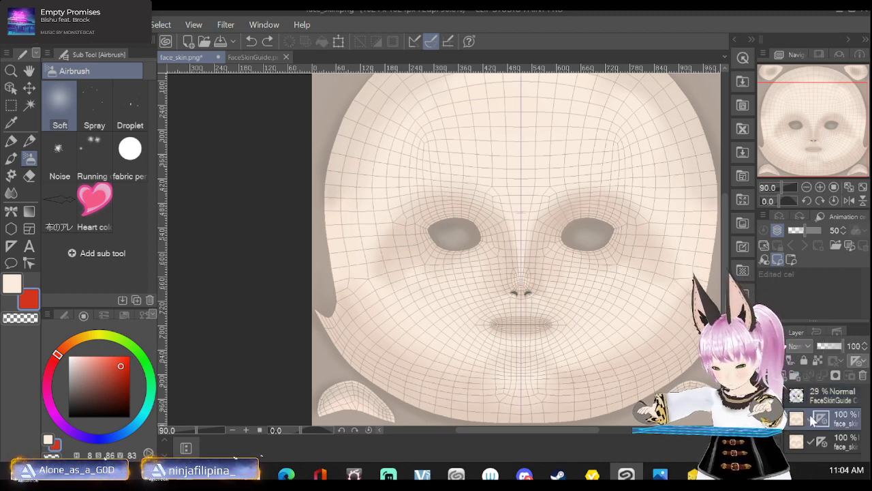
{"action": "mouse_move", "coordinate": [559, 225]}
{"action": "left_mouse_down"}
{"action": "mouse_move", "coordinate": [578, 208]}
{"action": "mouse_move", "coordinate": [555, 225]}
{"action": "mouse_move", "coordinate": [607, 204]}
{"action": "mouse_move", "coordinate": [565, 217]}
{"action": "mouse_move", "coordinate": [549, 242]}
{"action": "left_mouse_up"}
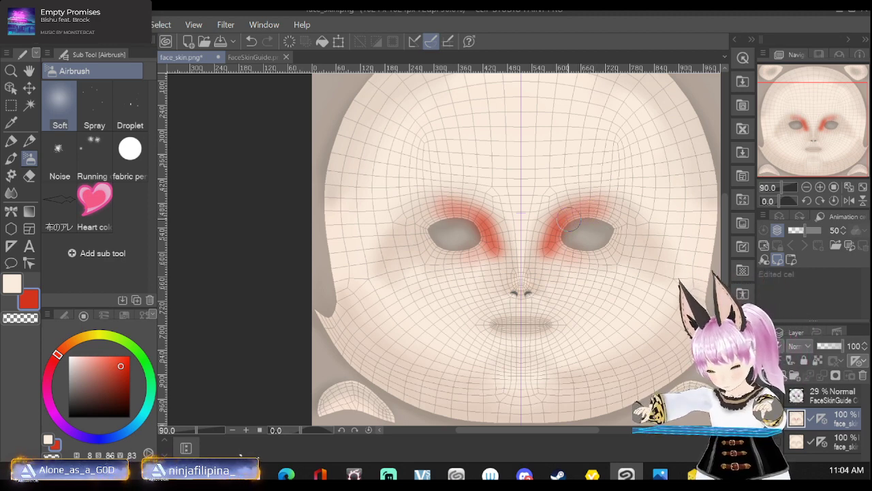
{"action": "left_click_drag", "start_coordinate": [569, 223], "coordinate": [606, 213]}
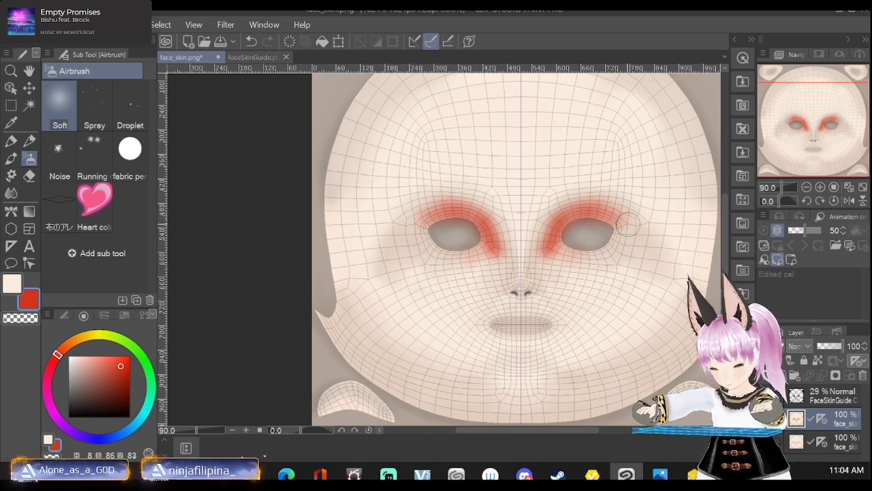
{"action": "mouse_move", "coordinate": [563, 233]}
{"action": "left_mouse_down"}
{"action": "mouse_move", "coordinate": [596, 246]}
{"action": "mouse_move", "coordinate": [612, 229]}
{"action": "mouse_move", "coordinate": [602, 242]}
{"action": "mouse_move", "coordinate": [589, 244]}
{"action": "mouse_move", "coordinate": [624, 224]}
{"action": "mouse_move", "coordinate": [614, 214]}
{"action": "mouse_move", "coordinate": [636, 233]}
{"action": "mouse_move", "coordinate": [618, 216]}
{"action": "mouse_move", "coordinate": [685, 228]}
{"action": "mouse_move", "coordinate": [612, 208]}
{"action": "mouse_move", "coordinate": [560, 230]}
{"action": "mouse_move", "coordinate": [597, 208]}
{"action": "mouse_move", "coordinate": [660, 233]}
{"action": "left_mouse_up"}
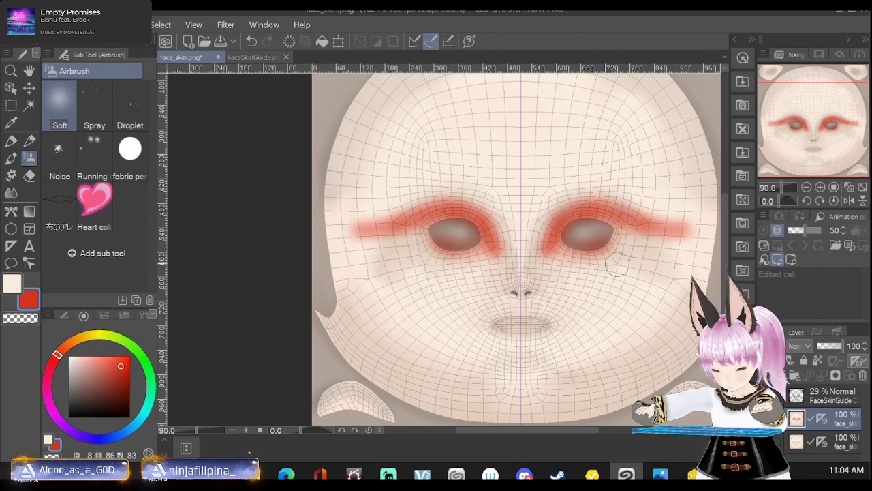
{"action": "mouse_move", "coordinate": [621, 207]}
{"action": "left_mouse_down"}
{"action": "mouse_move", "coordinate": [669, 231]}
{"action": "mouse_move", "coordinate": [619, 232]}
{"action": "mouse_move", "coordinate": [649, 246]}
{"action": "mouse_move", "coordinate": [618, 236]}
{"action": "mouse_move", "coordinate": [641, 240]}
{"action": "mouse_move", "coordinate": [617, 252]}
{"action": "mouse_move", "coordinate": [593, 256]}
{"action": "mouse_move", "coordinate": [559, 242]}
{"action": "mouse_move", "coordinate": [579, 259]}
{"action": "mouse_move", "coordinate": [563, 250]}
{"action": "mouse_move", "coordinate": [598, 256]}
{"action": "mouse_move", "coordinate": [573, 246]}
{"action": "mouse_move", "coordinate": [604, 250]}
{"action": "mouse_move", "coordinate": [565, 242]}
{"action": "mouse_move", "coordinate": [581, 249]}
{"action": "mouse_move", "coordinate": [572, 246]}
{"action": "mouse_move", "coordinate": [613, 227]}
{"action": "mouse_move", "coordinate": [606, 246]}
{"action": "mouse_move", "coordinate": [571, 238]}
{"action": "mouse_move", "coordinate": [620, 235]}
{"action": "mouse_move", "coordinate": [566, 244]}
{"action": "mouse_move", "coordinate": [580, 248]}
{"action": "mouse_move", "coordinate": [608, 231]}
{"action": "mouse_move", "coordinate": [652, 243]}
{"action": "mouse_move", "coordinate": [627, 234]}
{"action": "mouse_move", "coordinate": [646, 242]}
{"action": "mouse_move", "coordinate": [628, 245]}
{"action": "mouse_move", "coordinate": [636, 242]}
{"action": "mouse_move", "coordinate": [628, 238]}
{"action": "mouse_move", "coordinate": [668, 255]}
{"action": "mouse_move", "coordinate": [657, 239]}
{"action": "mouse_move", "coordinate": [689, 254]}
{"action": "left_mouse_up"}
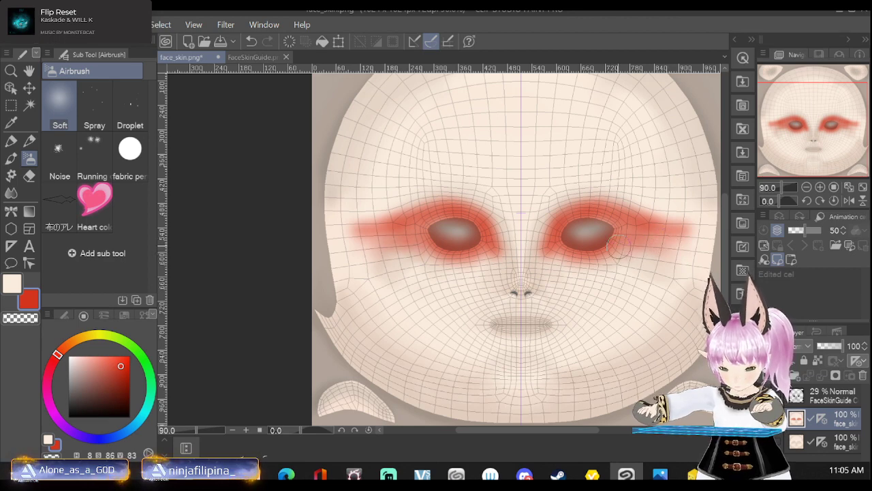
{"action": "mouse_move", "coordinate": [618, 246]}
{"action": "left_mouse_down"}
{"action": "mouse_move", "coordinate": [663, 248]}
{"action": "mouse_move", "coordinate": [650, 243]}
{"action": "mouse_move", "coordinate": [612, 258]}
{"action": "left_mouse_up"}
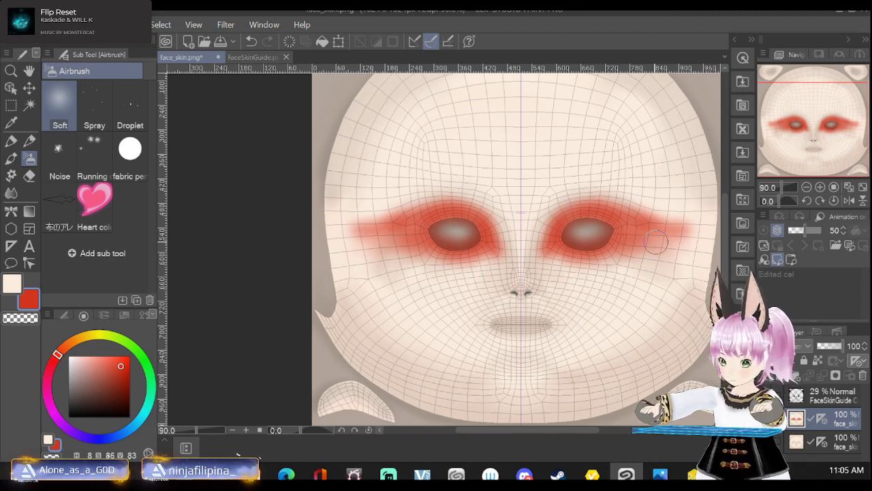
Airbrush dark red rims around both eyes using hue 8, saturation 69, value 51 and brush size 40.
{"action": "left_click_drag", "start_coordinate": [114, 369], "coordinate": [113, 384]}
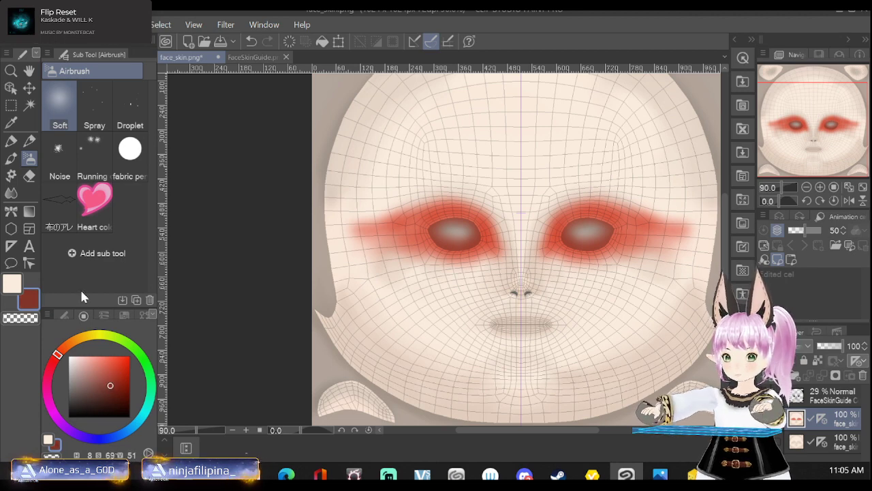
{"action": "left_click", "coordinate": [64, 315]}
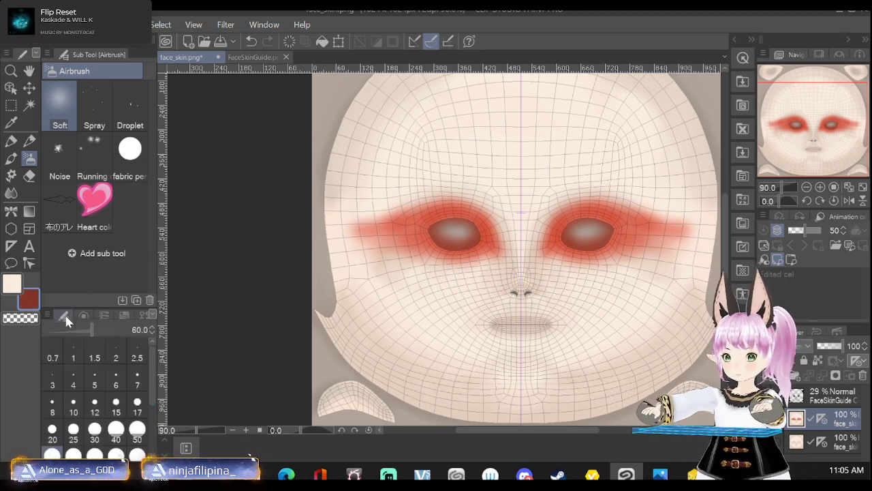
{"action": "left_click", "coordinate": [116, 428]}
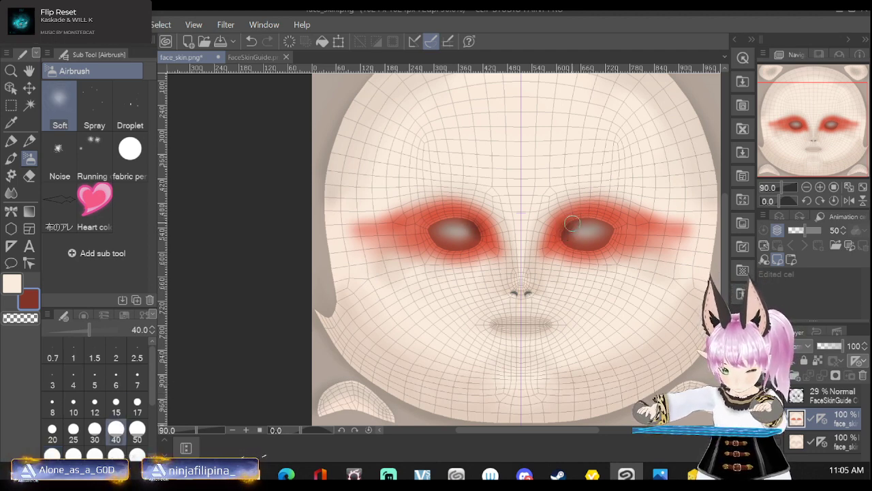
{"action": "mouse_move", "coordinate": [571, 223]}
{"action": "left_mouse_down"}
{"action": "mouse_move", "coordinate": [592, 216]}
{"action": "mouse_move", "coordinate": [614, 225]}
{"action": "left_mouse_up"}
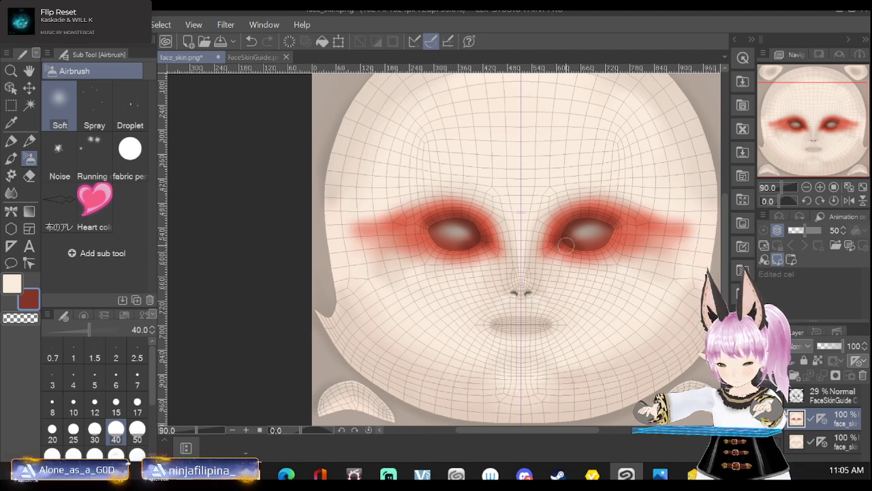
{"action": "mouse_move", "coordinate": [582, 246]}
{"action": "left_mouse_down"}
{"action": "mouse_move", "coordinate": [615, 235]}
{"action": "mouse_move", "coordinate": [582, 253]}
{"action": "mouse_move", "coordinate": [617, 235]}
{"action": "mouse_move", "coordinate": [613, 222]}
{"action": "mouse_move", "coordinate": [633, 231]}
{"action": "mouse_move", "coordinate": [616, 244]}
{"action": "mouse_move", "coordinate": [609, 235]}
{"action": "mouse_move", "coordinate": [620, 248]}
{"action": "left_mouse_up"}
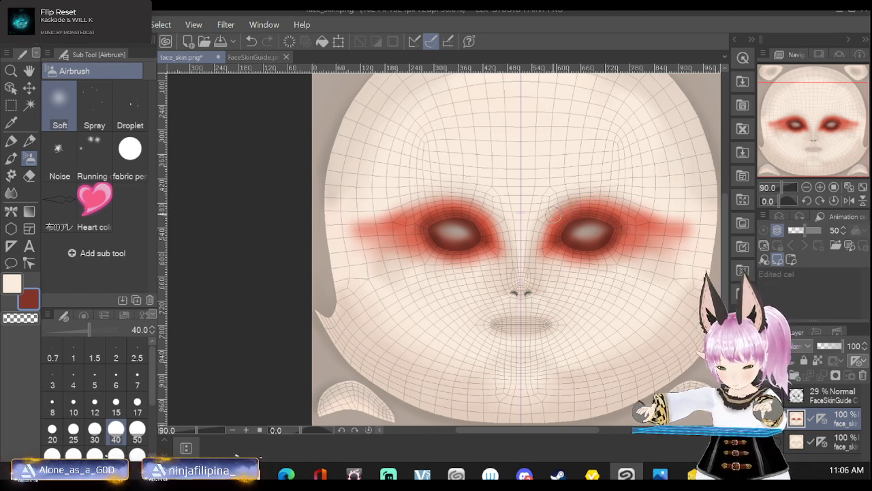
Deepen the upper lids and wings with dark red and paint a streak running down and outward from each outer eye corner.
{"action": "mouse_move", "coordinate": [554, 214]}
{"action": "left_mouse_down"}
{"action": "mouse_move", "coordinate": [591, 200]}
{"action": "mouse_move", "coordinate": [556, 211]}
{"action": "left_mouse_up"}
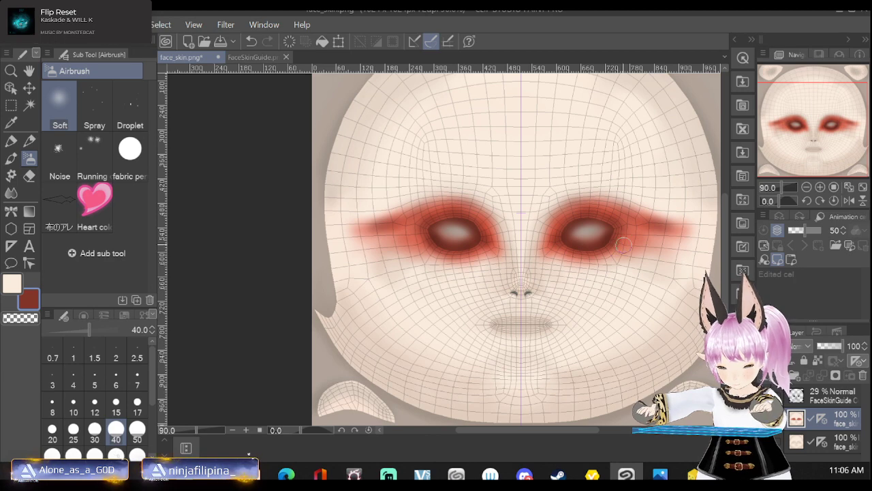
{"action": "left_click_drag", "start_coordinate": [620, 248], "coordinate": [608, 254]}
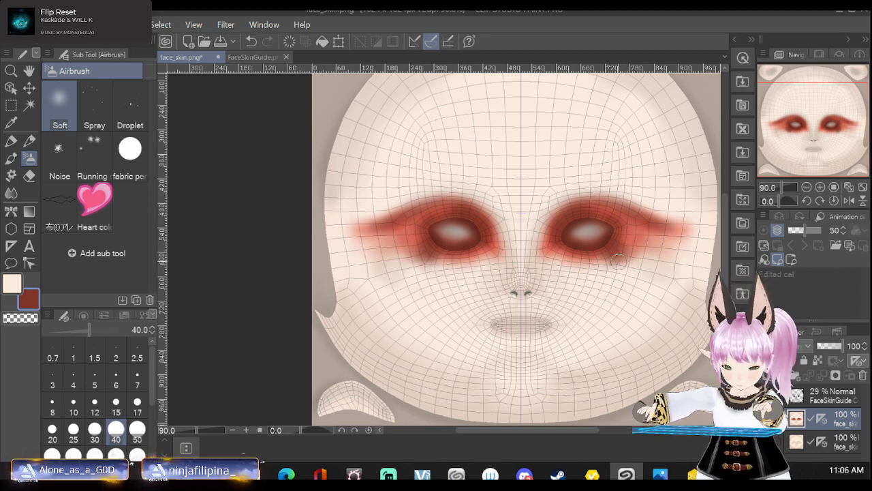
{"action": "mouse_move", "coordinate": [622, 261]}
{"action": "left_mouse_down"}
{"action": "mouse_move", "coordinate": [647, 248]}
{"action": "mouse_move", "coordinate": [620, 265]}
{"action": "mouse_move", "coordinate": [635, 256]}
{"action": "mouse_move", "coordinate": [610, 266]}
{"action": "mouse_move", "coordinate": [578, 261]}
{"action": "mouse_move", "coordinate": [626, 270]}
{"action": "mouse_move", "coordinate": [615, 258]}
{"action": "mouse_move", "coordinate": [644, 272]}
{"action": "mouse_move", "coordinate": [616, 262]}
{"action": "mouse_move", "coordinate": [638, 254]}
{"action": "mouse_move", "coordinate": [618, 266]}
{"action": "mouse_move", "coordinate": [632, 272]}
{"action": "mouse_move", "coordinate": [644, 265]}
{"action": "mouse_move", "coordinate": [611, 248]}
{"action": "mouse_move", "coordinate": [617, 258]}
{"action": "mouse_move", "coordinate": [613, 246]}
{"action": "mouse_move", "coordinate": [626, 265]}
{"action": "left_mouse_up"}
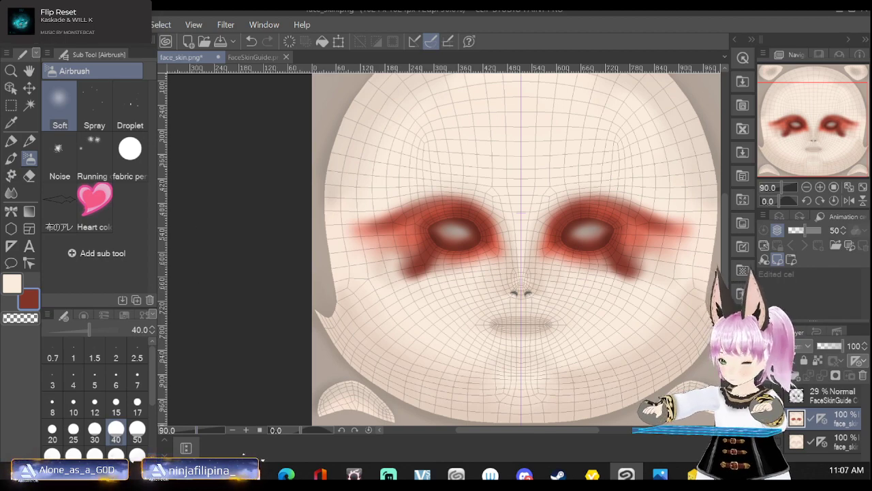
Save the painted texture as a PNG named cosmetics in The Morrigan folder, accepting the loss of layer information.
{"action": "key", "text": "alt+f"}
{"action": "left_click", "coordinate": [102, 106]}
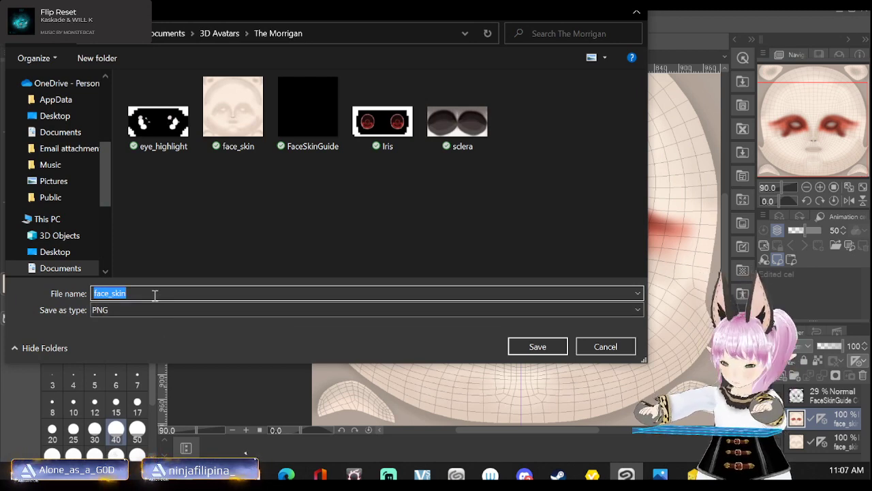
{"action": "key", "text": "BackSpace"}
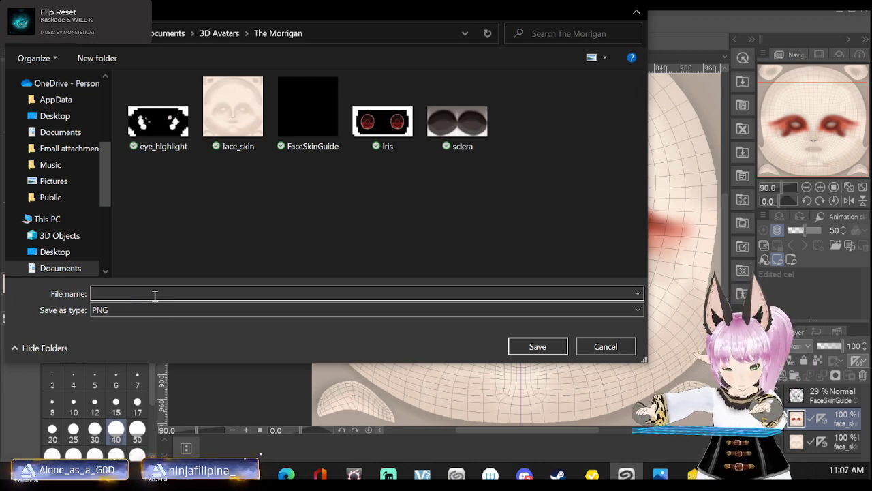
{"action": "type", "text": "cos"}
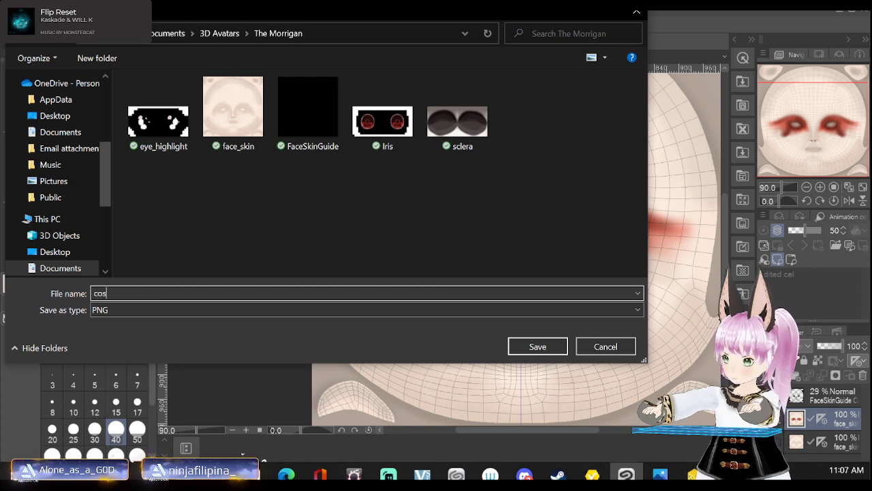
{"action": "type", "text": "metics"}
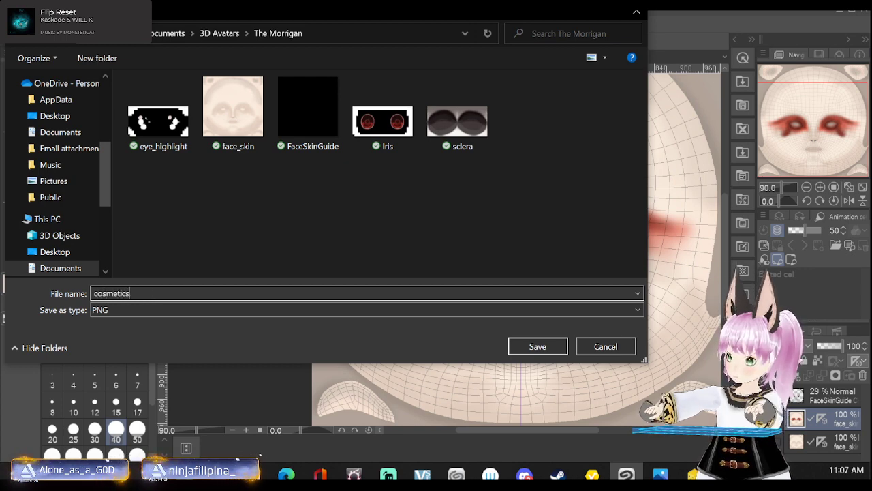
{"action": "key", "text": "Return"}
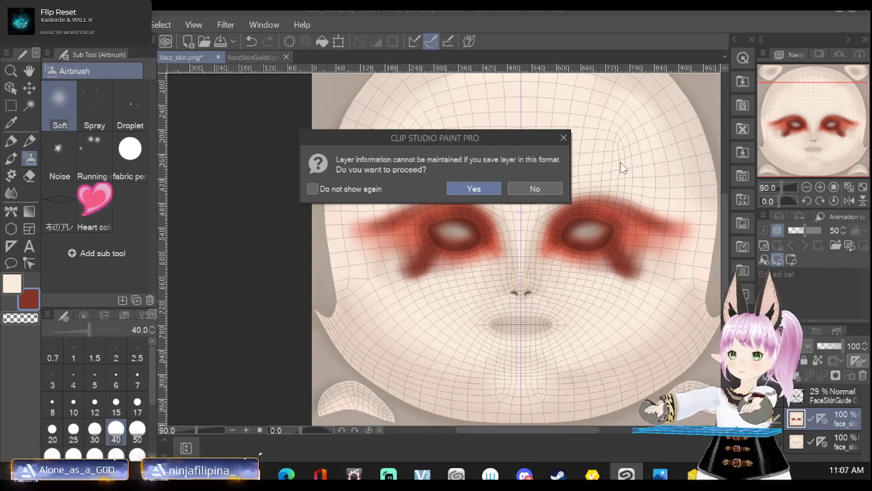
{"action": "left_click", "coordinate": [456, 191]}
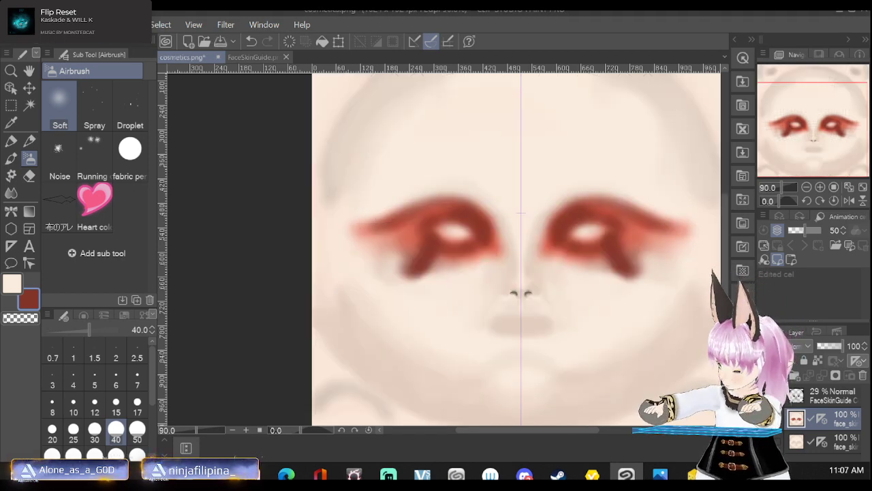
Save the face texture with the guide hidden as cosmetics.png, replacing the existing file and accepting the loss of layer information.
{"action": "key", "text": "alt+f"}
{"action": "mouse_move", "coordinate": [47, 57]}
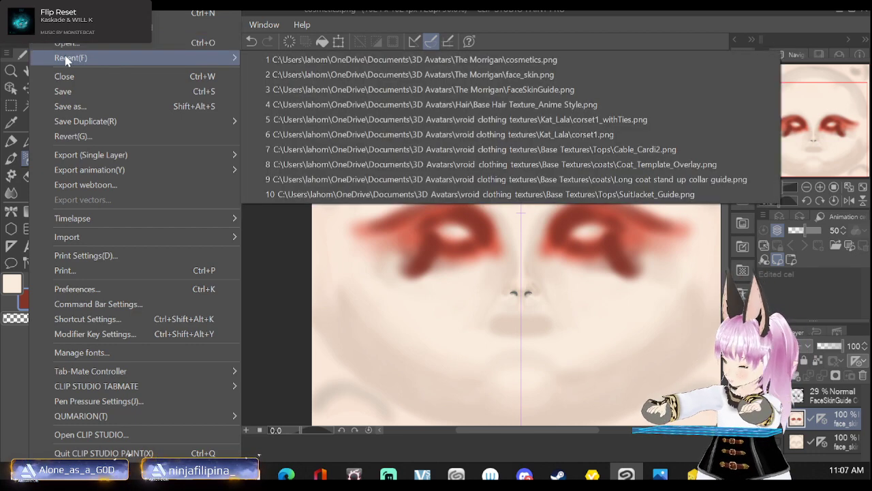
{"action": "left_click", "coordinate": [88, 90]}
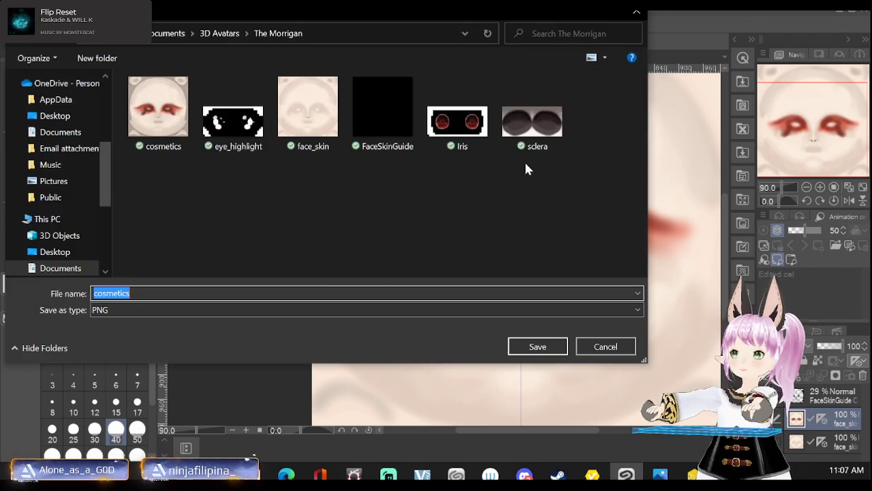
{"action": "left_click", "coordinate": [166, 104]}
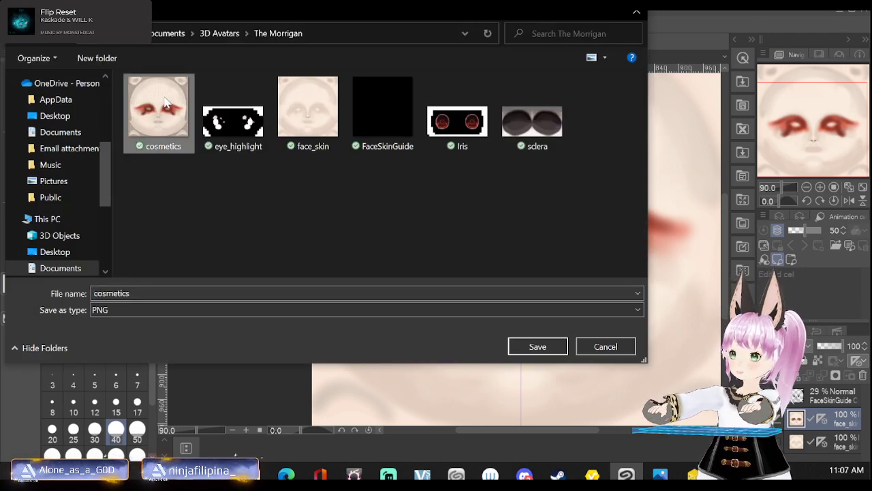
{"action": "left_click", "coordinate": [548, 348]}
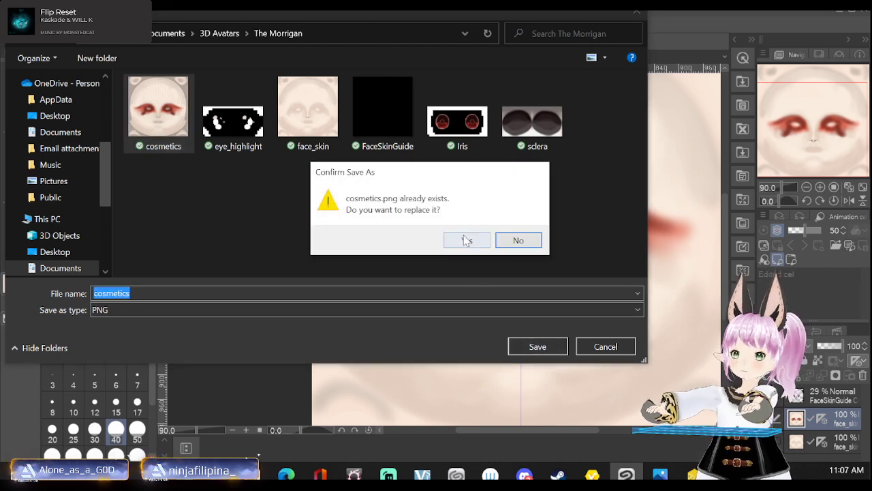
{"action": "left_click", "coordinate": [467, 240]}
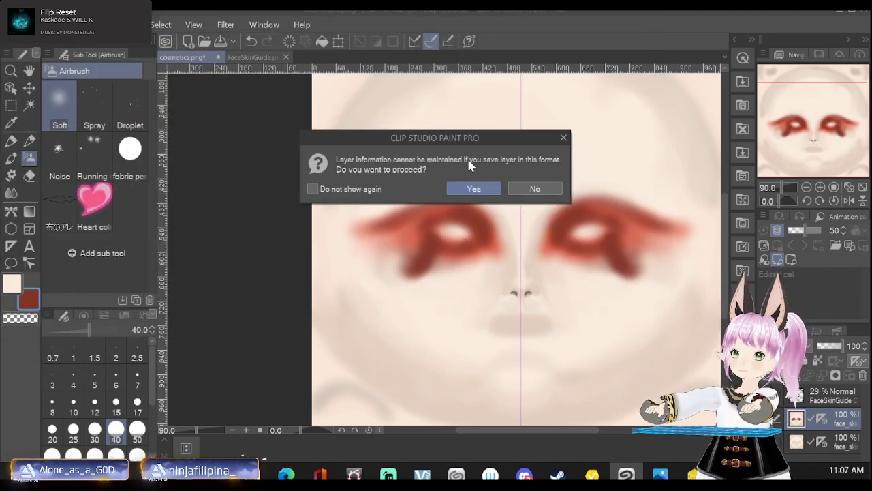
{"action": "left_click", "coordinate": [473, 190]}
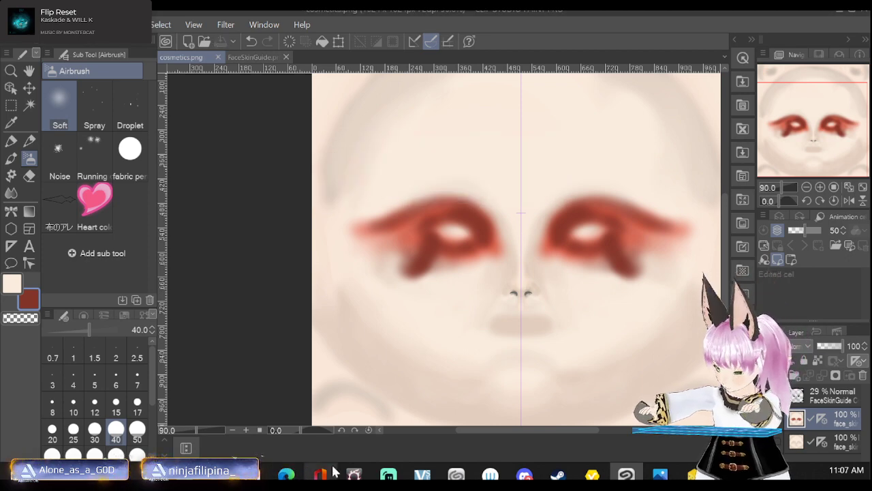
Switch to VRoid Studio, import cosmetics.png into Layer 1 of the face skin texture, and inspect the makeup on the model.
{"action": "left_click", "coordinate": [591, 475]}
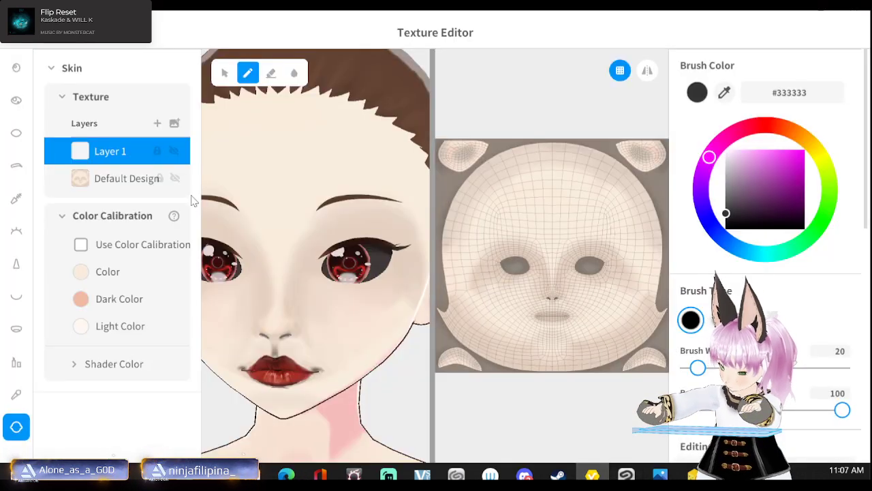
{"action": "right_click", "coordinate": [91, 156]}
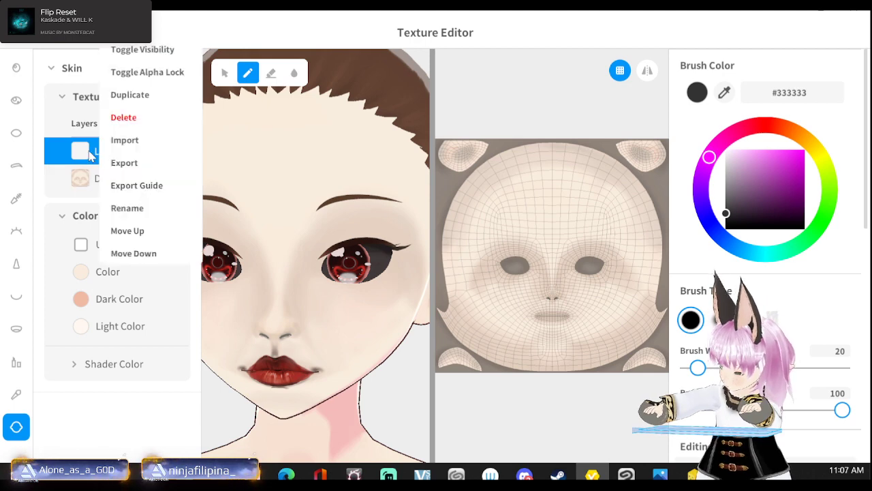
{"action": "left_click", "coordinate": [125, 141]}
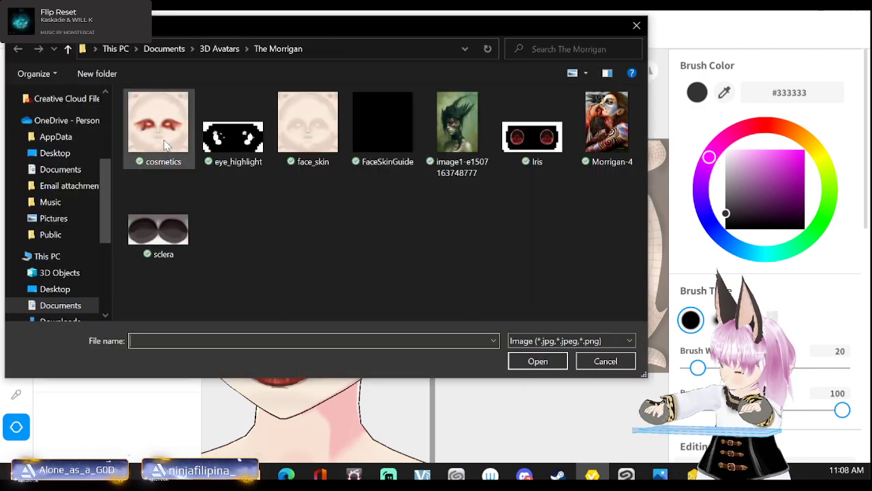
{"action": "left_click", "coordinate": [163, 143]}
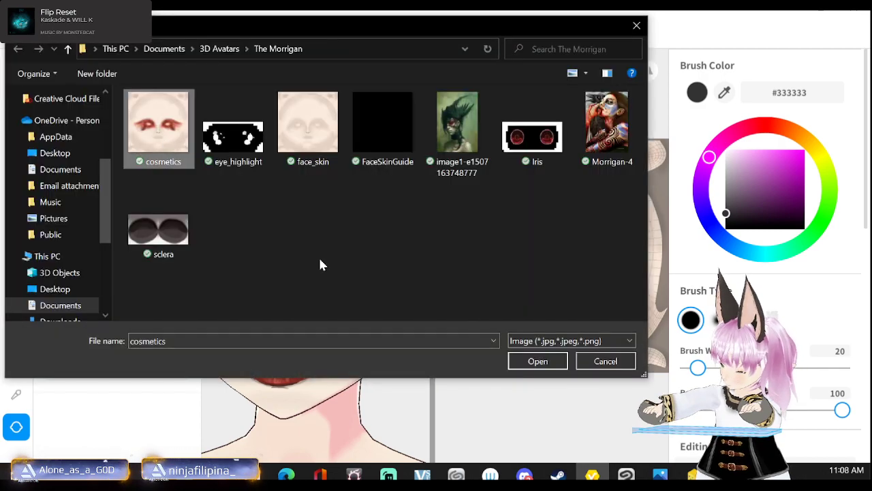
{"action": "left_click", "coordinate": [522, 361]}
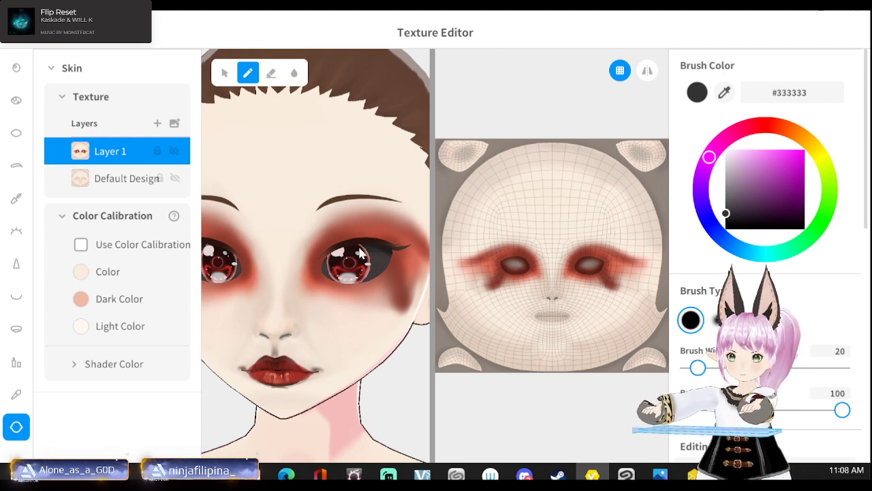
{"action": "scroll", "coordinate": [360, 253], "scroll_direction": "down", "scroll_amount": 3}
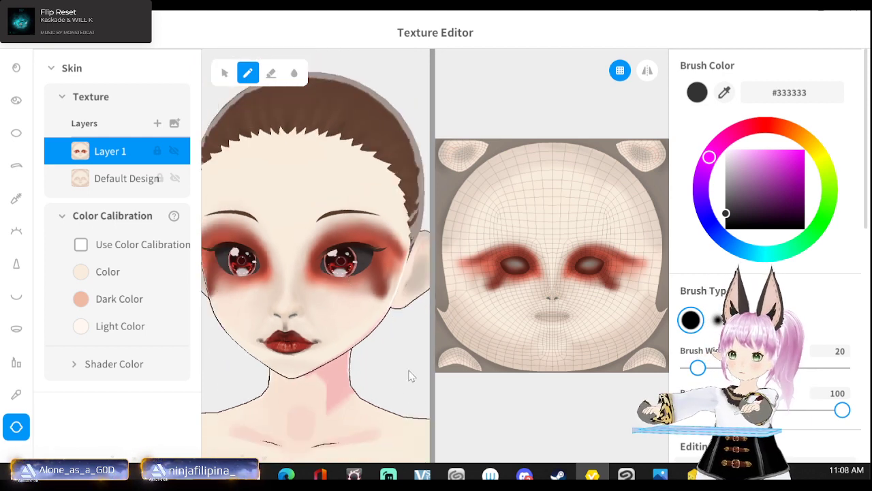
{"action": "mouse_move", "coordinate": [385, 335]}
{"action": "right_mouse_down"}
{"action": "mouse_move", "coordinate": [389, 344]}
{"action": "mouse_move", "coordinate": [376, 351]}
{"action": "mouse_move", "coordinate": [355, 333]}
{"action": "mouse_move", "coordinate": [395, 325]}
{"action": "mouse_move", "coordinate": [374, 330]}
{"action": "right_mouse_up"}
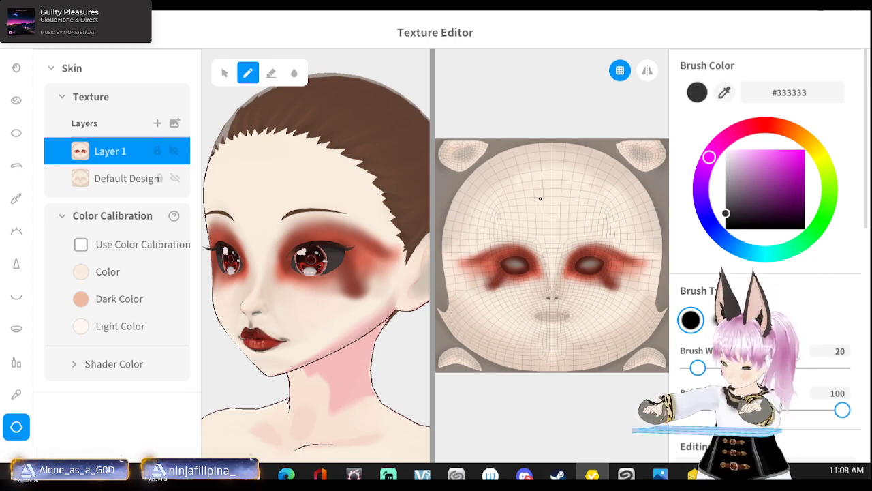
Return to Clip Studio Paint and undo the dark streaks running down from the outer eye corners.
{"action": "left_click", "coordinate": [787, 7]}
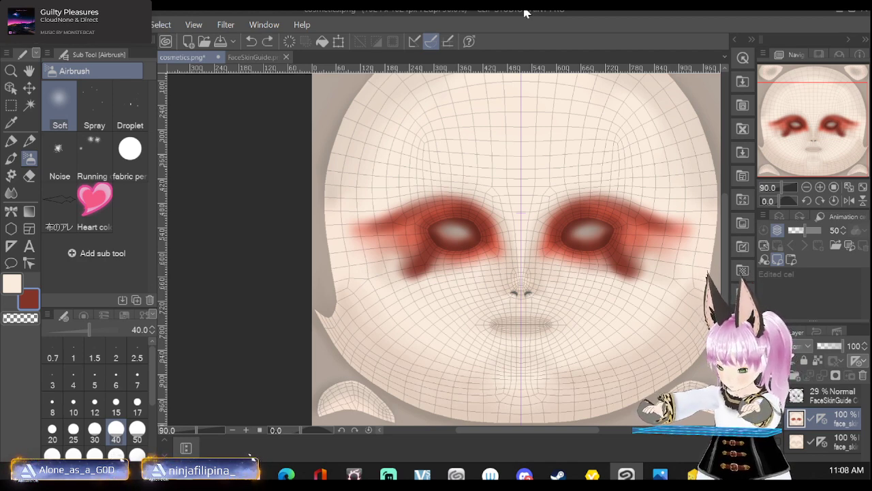
{"action": "key", "text": "ctrl+z"}
{"action": "key", "text": "ctrl+z"}
{"action": "key", "text": "ctrl+z"}
{"action": "key", "text": "ctrl+z"}
{"action": "key", "text": "ctrl+z"}
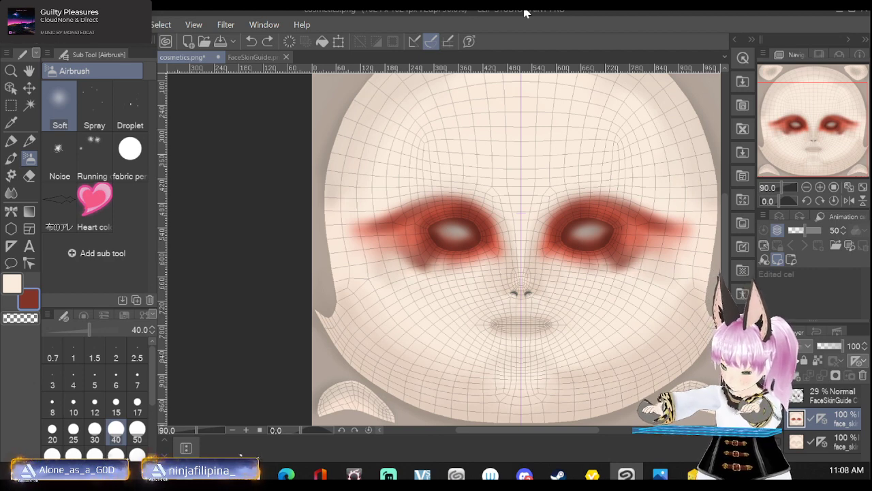
{"action": "key", "text": "ctrl+z"}
{"action": "key", "text": "ctrl+z"}
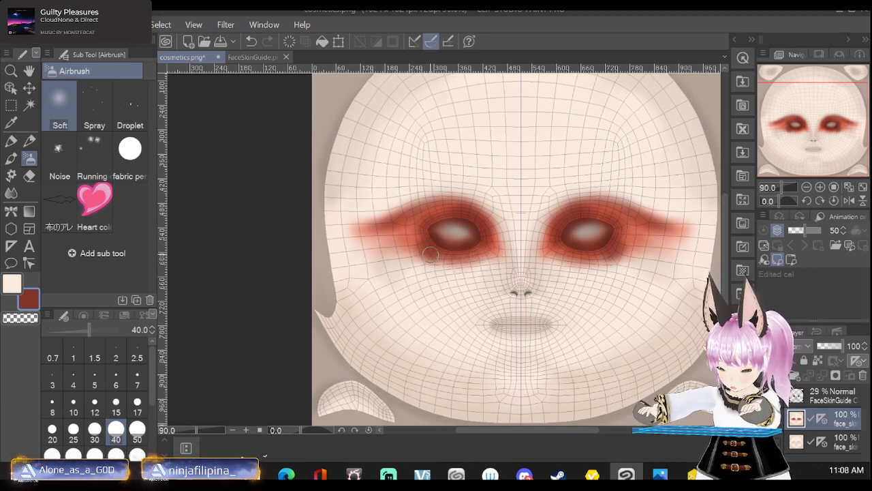
Airbrush a second dark red wing outward from each lower outer eye corner and darken the inner corners at brush size 40.
{"action": "mouse_move", "coordinate": [431, 254]}
{"action": "left_mouse_down"}
{"action": "mouse_move", "coordinate": [468, 257]}
{"action": "mouse_move", "coordinate": [428, 262]}
{"action": "mouse_move", "coordinate": [419, 248]}
{"action": "mouse_move", "coordinate": [385, 247]}
{"action": "mouse_move", "coordinate": [411, 248]}
{"action": "mouse_move", "coordinate": [398, 248]}
{"action": "mouse_move", "coordinate": [407, 220]}
{"action": "mouse_move", "coordinate": [347, 232]}
{"action": "left_mouse_up"}
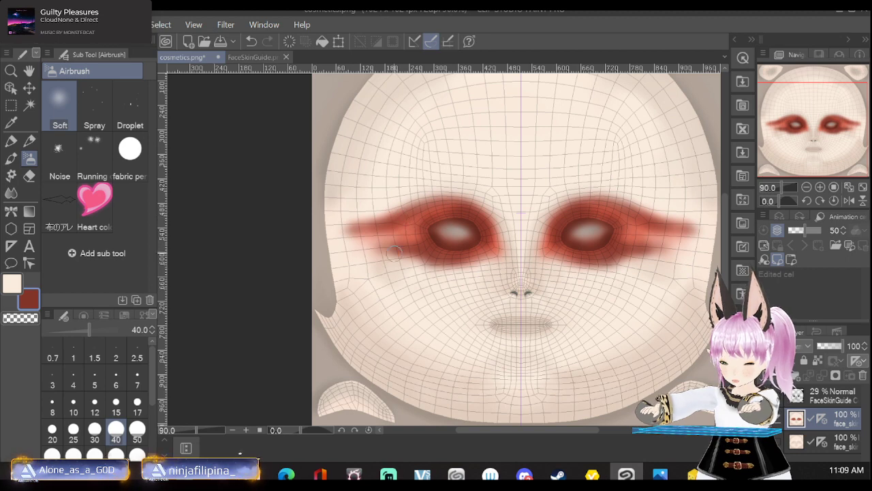
{"action": "left_click_drag", "start_coordinate": [424, 236], "coordinate": [361, 248]}
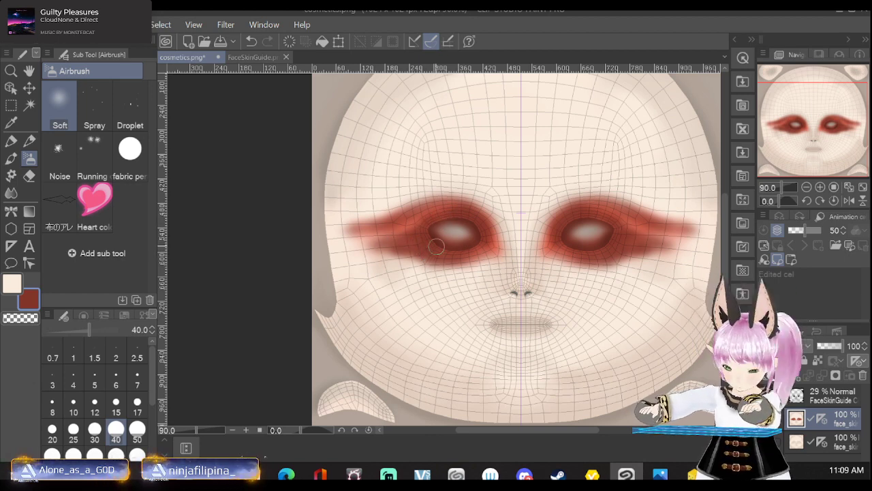
{"action": "left_click_drag", "start_coordinate": [494, 246], "coordinate": [486, 238]}
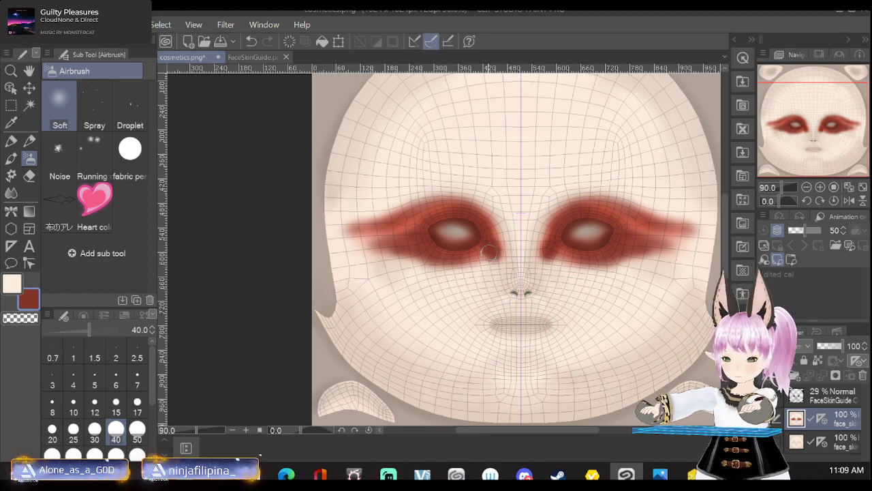
Line both eyes with darker red (hue 8, saturation 68, value 34) at airbrush size 17 and blend the lines at size 15.
{"action": "left_click", "coordinate": [82, 312]}
{"action": "left_click_drag", "start_coordinate": [111, 384], "coordinate": [110, 396]}
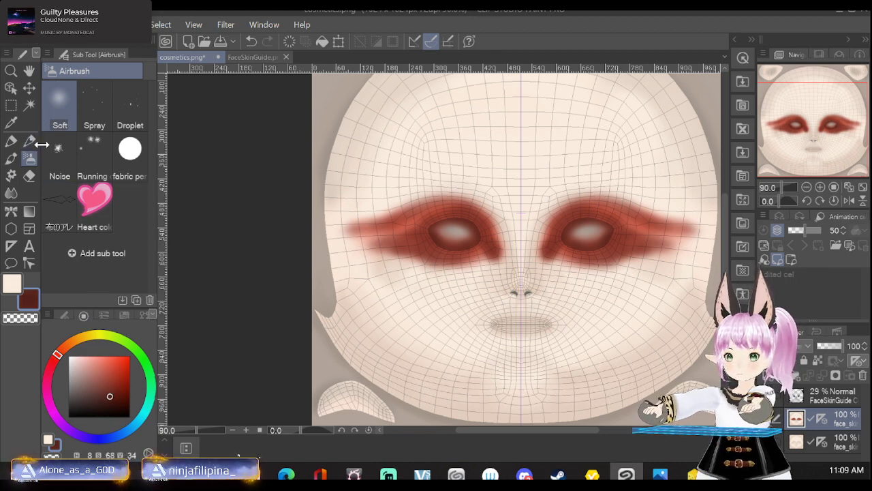
{"action": "left_click", "coordinate": [65, 315]}
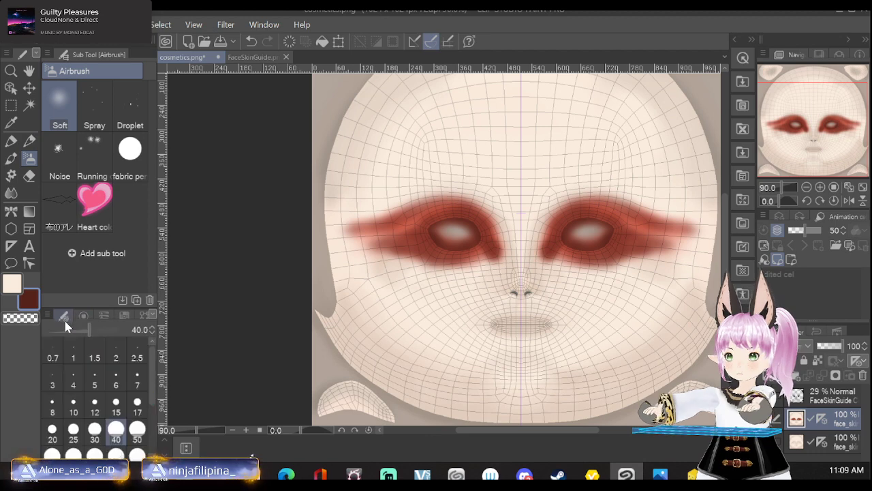
{"action": "left_click", "coordinate": [137, 405]}
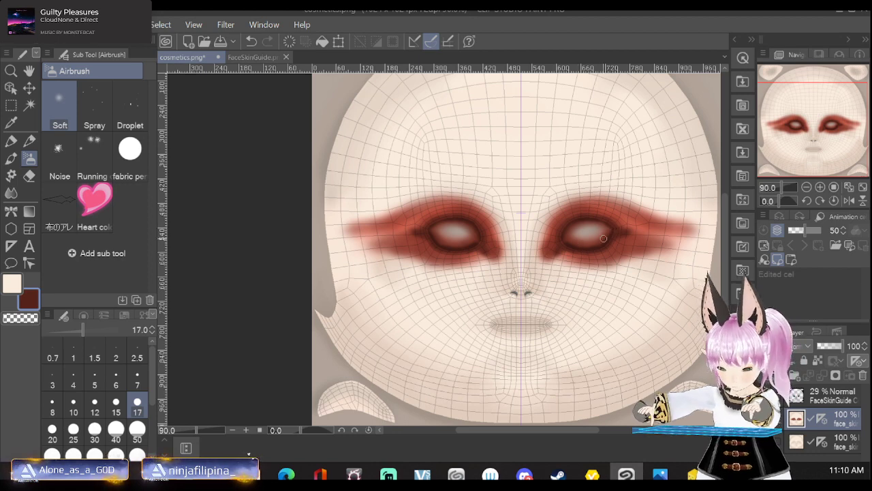
{"action": "left_click", "coordinate": [11, 192]}
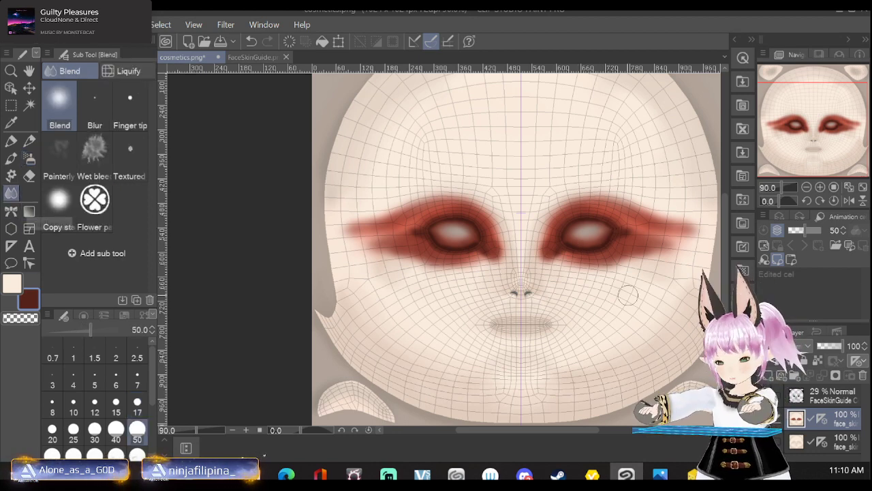
{"action": "left_click", "coordinate": [116, 412]}
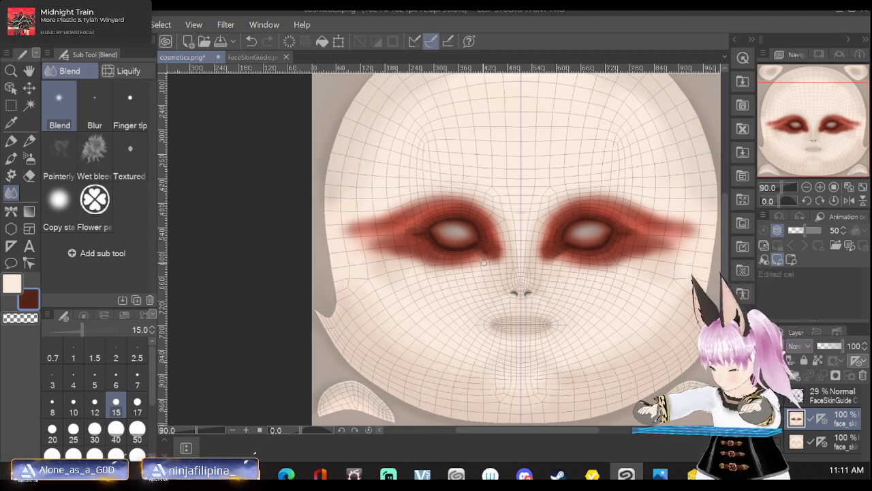
Airbrush thin dark outlines at size 17 along the upper lids and the edges of the upper and lower wings.
{"action": "left_click", "coordinate": [30, 158]}
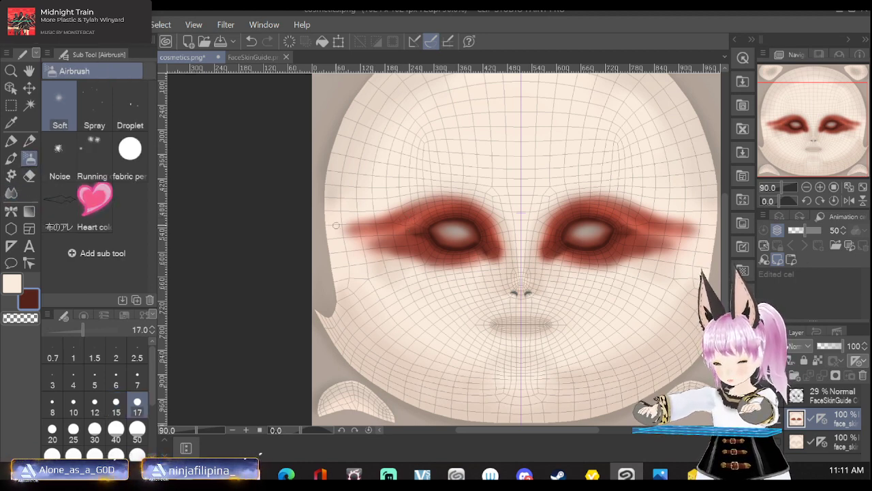
{"action": "mouse_move", "coordinate": [336, 225]}
{"action": "left_mouse_down"}
{"action": "mouse_move", "coordinate": [457, 200]}
{"action": "mouse_move", "coordinate": [355, 220]}
{"action": "left_mouse_up"}
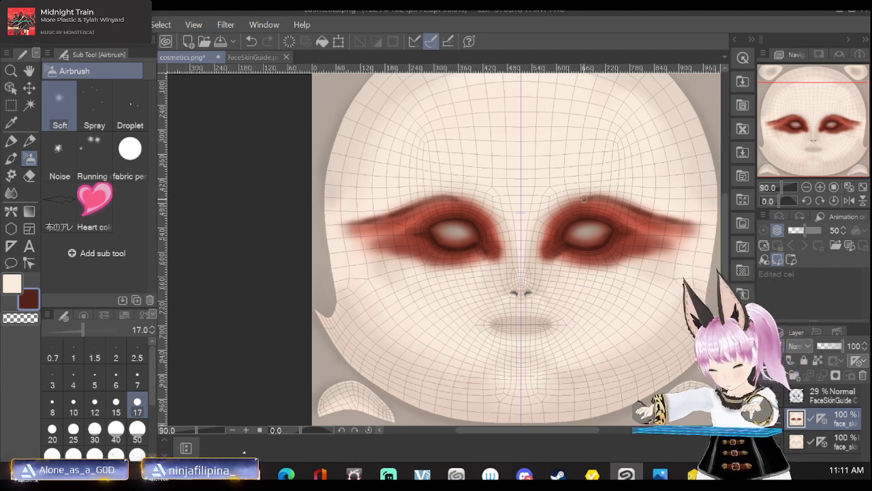
{"action": "mouse_move", "coordinate": [590, 198]}
{"action": "left_mouse_down"}
{"action": "mouse_move", "coordinate": [566, 206]}
{"action": "mouse_move", "coordinate": [595, 200]}
{"action": "mouse_move", "coordinate": [563, 207]}
{"action": "mouse_move", "coordinate": [572, 203]}
{"action": "mouse_move", "coordinate": [550, 242]}
{"action": "left_mouse_up"}
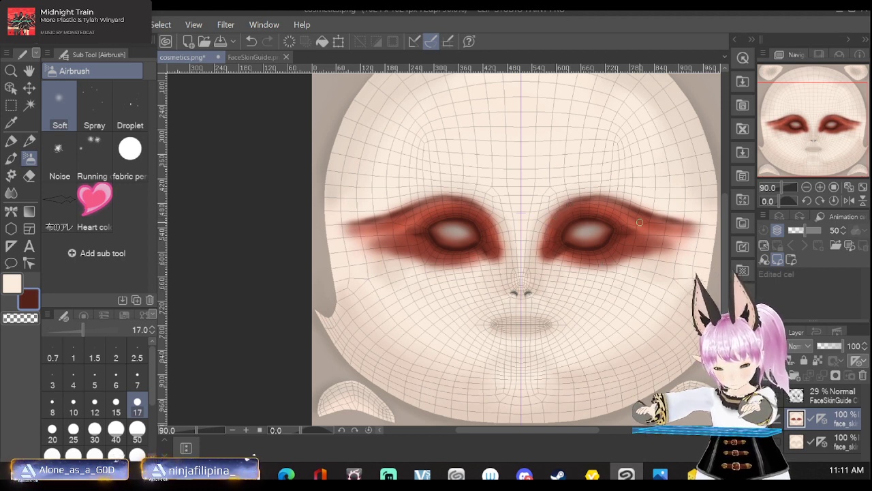
{"action": "left_click_drag", "start_coordinate": [642, 223], "coordinate": [680, 231]}
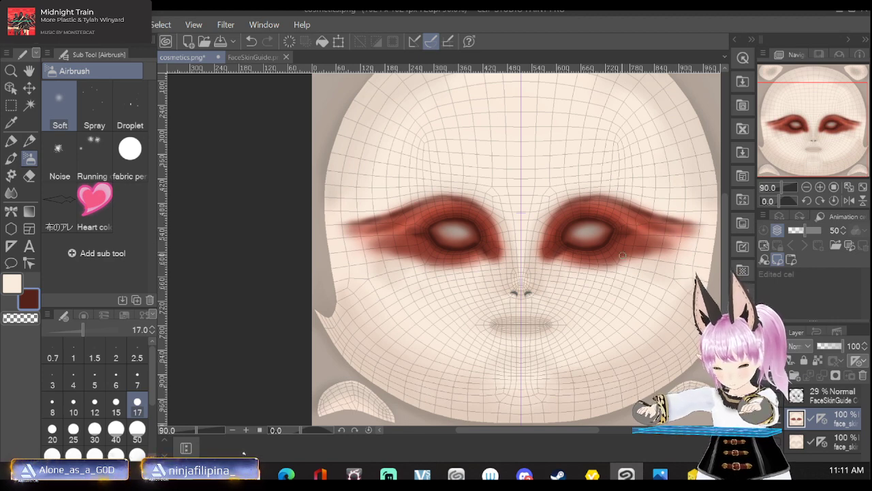
{"action": "left_click_drag", "start_coordinate": [635, 254], "coordinate": [698, 243]}
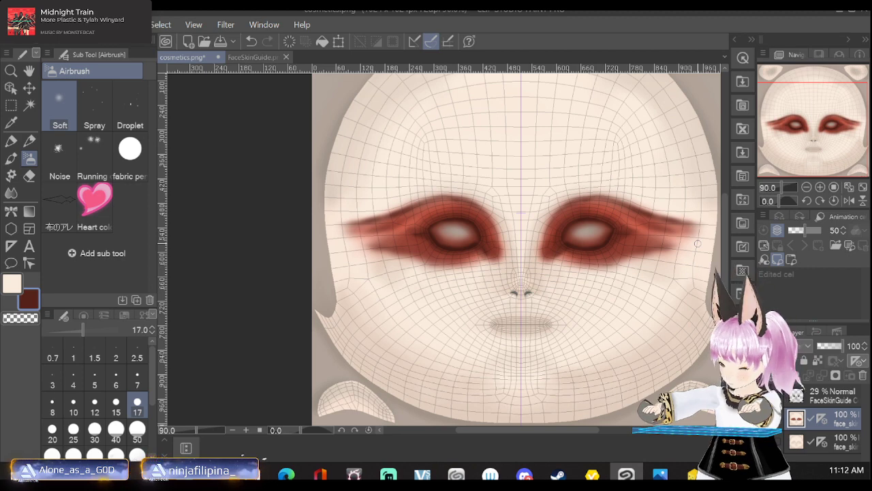
Add a feathers brush to the Decoration effects and test one mirrored stamp on the cheeks at size 75, undoing the stamp.
{"action": "left_click", "coordinate": [11, 176]}
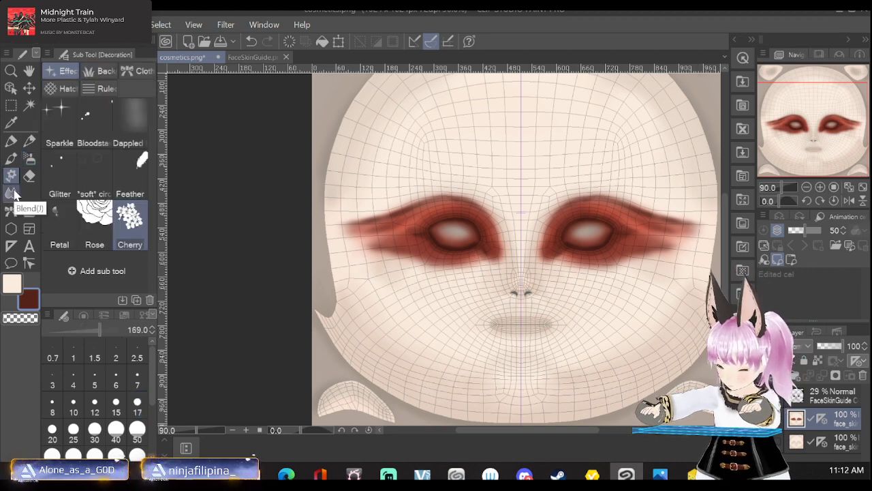
{"action": "left_click", "coordinate": [71, 272]}
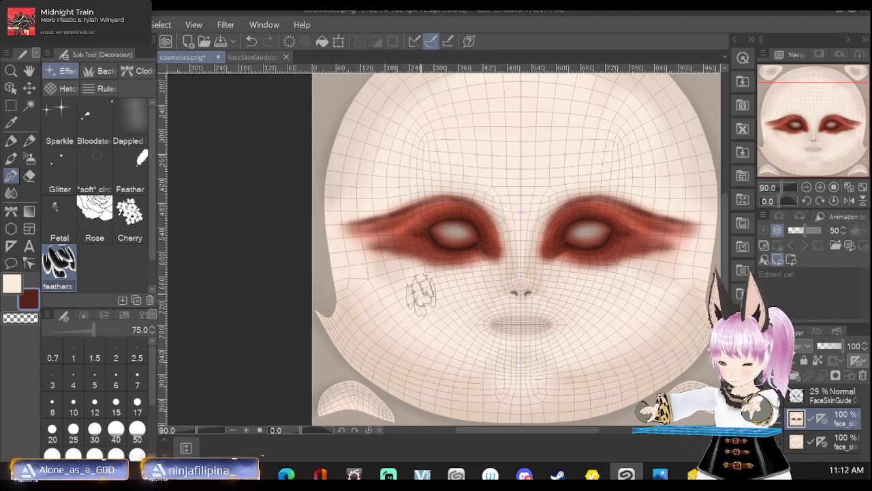
{"action": "left_click", "coordinate": [411, 316]}
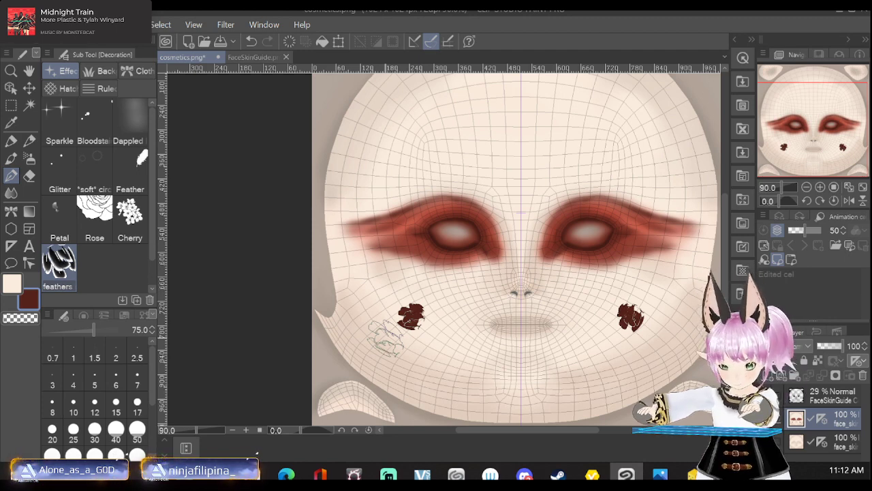
{"action": "key", "text": "ctrl+z"}
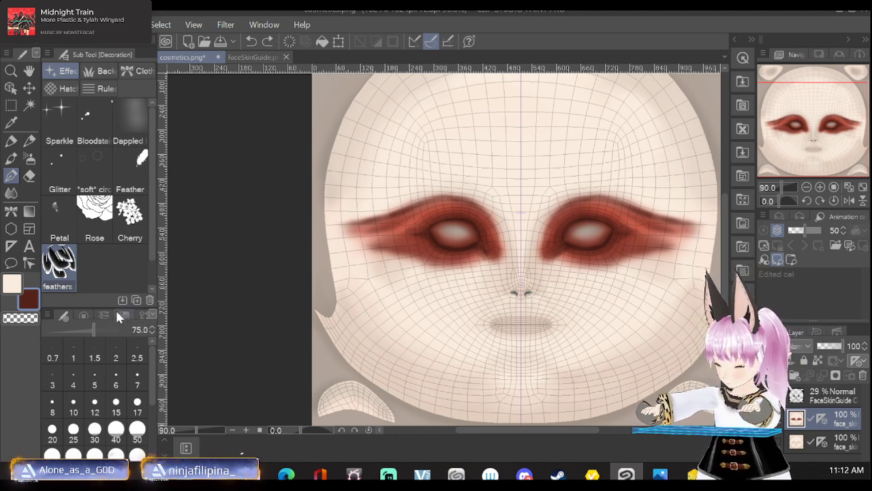
Try the second feathers brush at size 150 on the FaceSkinGuide image, undo the test marks and return to cosmetics.png.
{"action": "scroll", "coordinate": [117, 273], "scroll_direction": "down", "scroll_amount": 2}
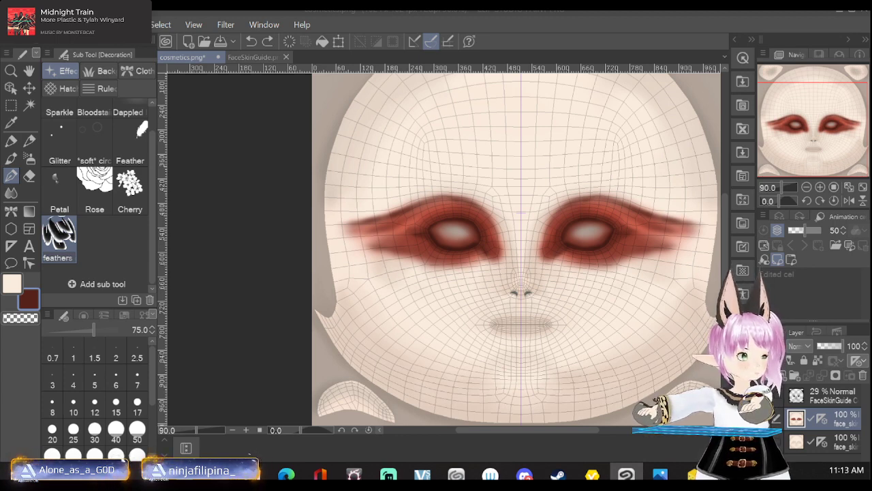
{"action": "left_click", "coordinate": [253, 58]}
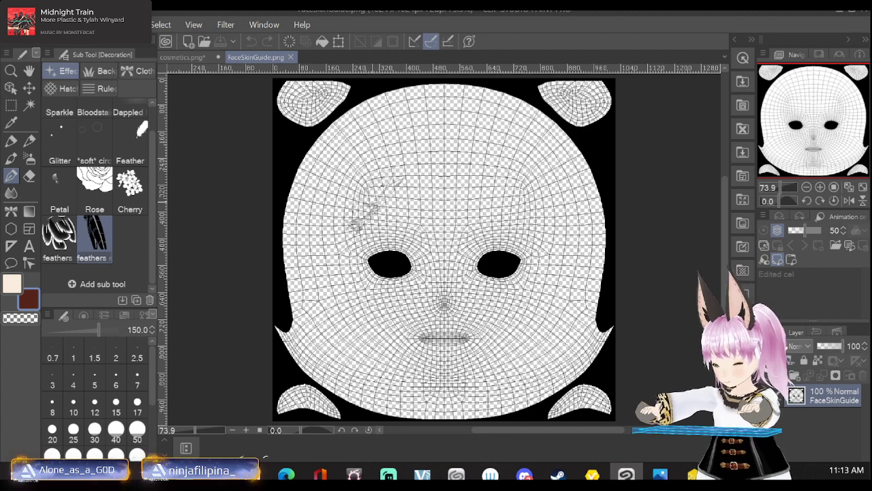
{"action": "left_click_drag", "start_coordinate": [371, 198], "coordinate": [471, 179]}
{"action": "left_click", "coordinate": [392, 326]}
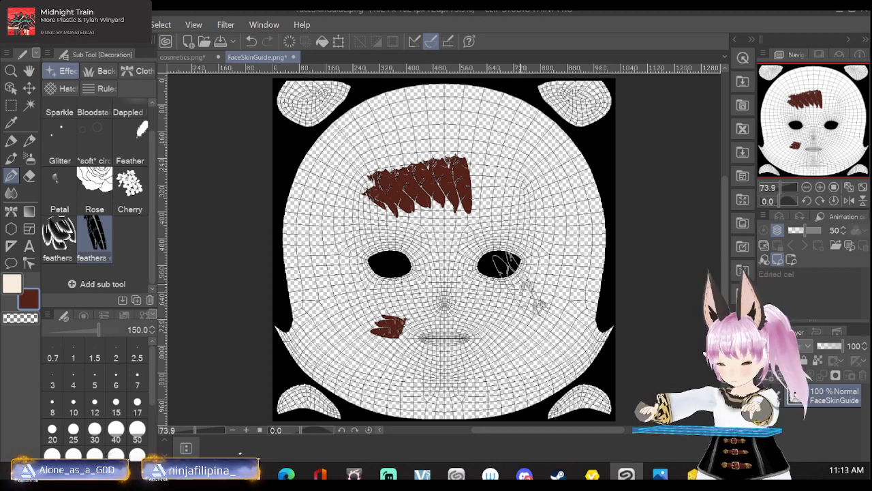
{"action": "key", "text": "ctrl+z"}
{"action": "key", "text": "ctrl+z"}
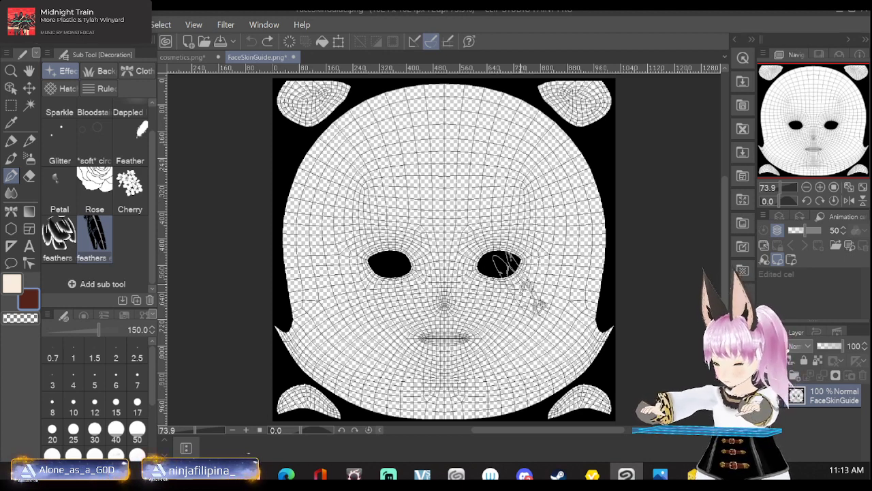
{"action": "left_click", "coordinate": [190, 59]}
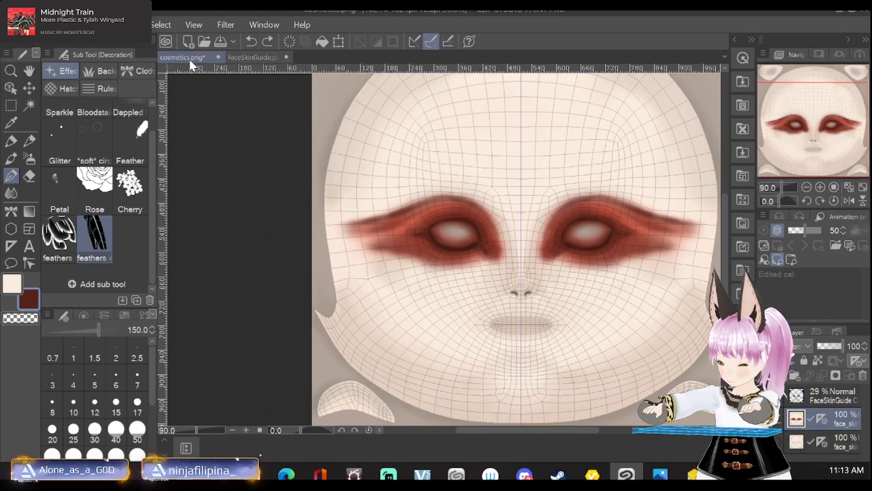
Try a mirrored Felt pen line at size 6 on the outer tips of the upper wings, undoing the stroke.
{"action": "left_click", "coordinate": [13, 142]}
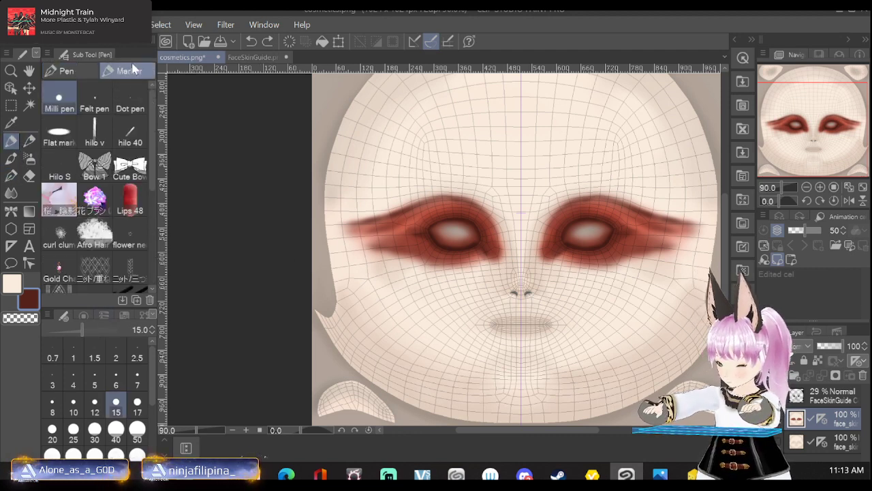
{"action": "left_click", "coordinate": [106, 98]}
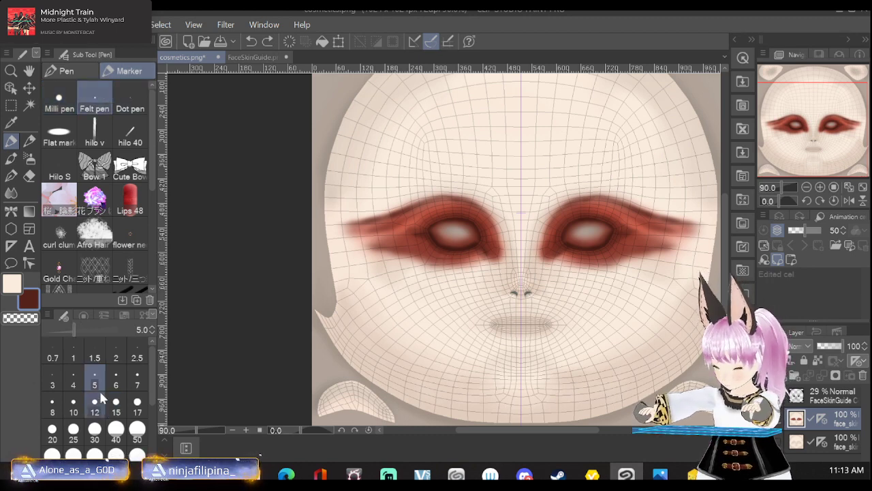
{"action": "left_click", "coordinate": [116, 379]}
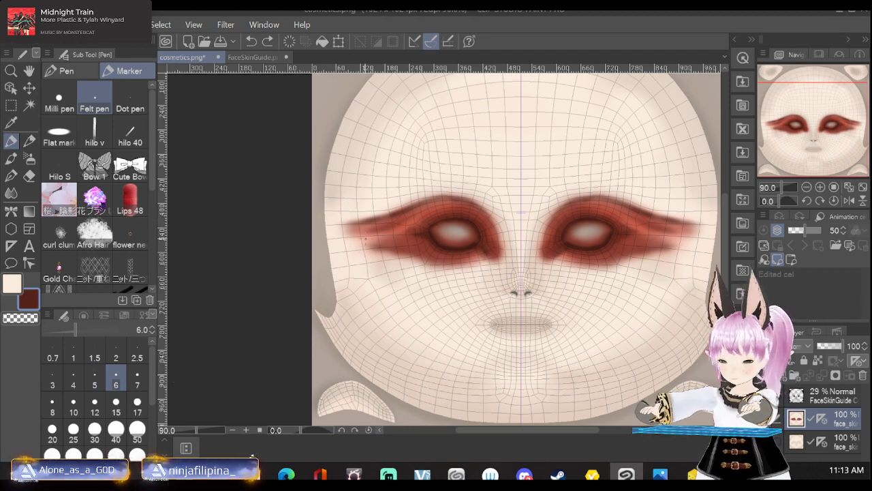
{"action": "left_click_drag", "start_coordinate": [340, 223], "coordinate": [353, 224]}
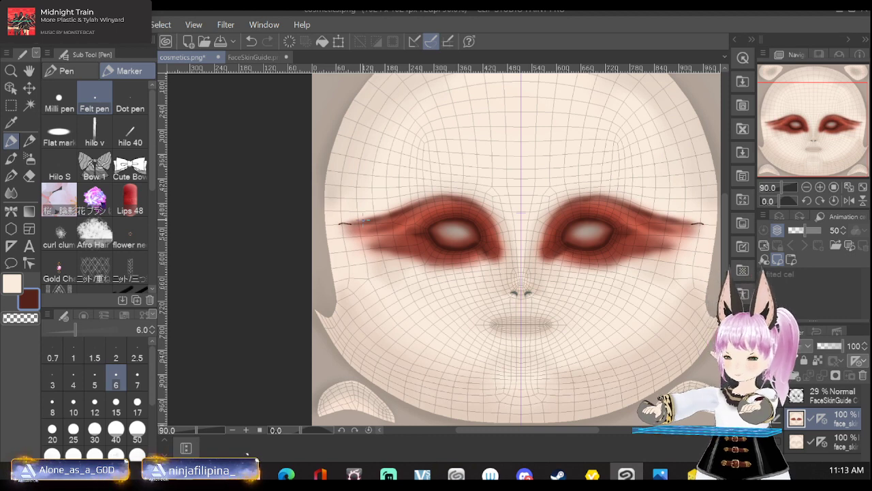
{"action": "key", "text": "ctrl+z"}
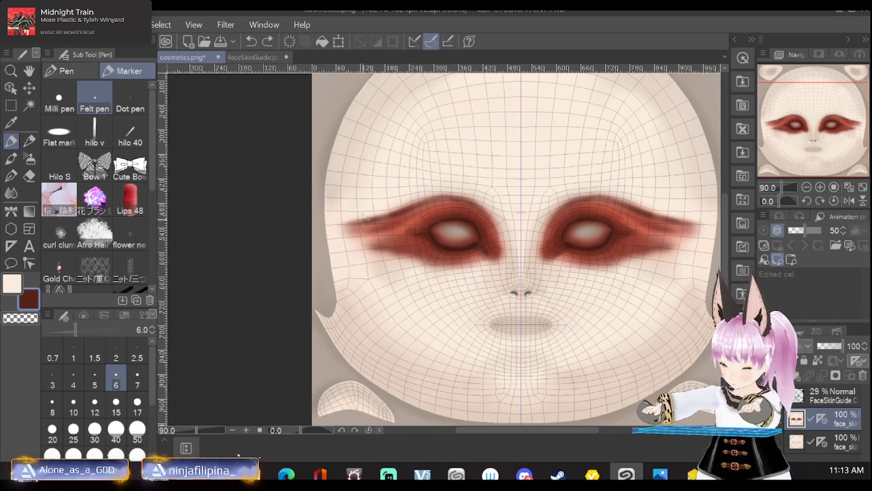
Try outlining the upper lids and wings with the Milli pen at size 12, undoing all the strokes.
{"action": "left_click", "coordinate": [84, 69]}
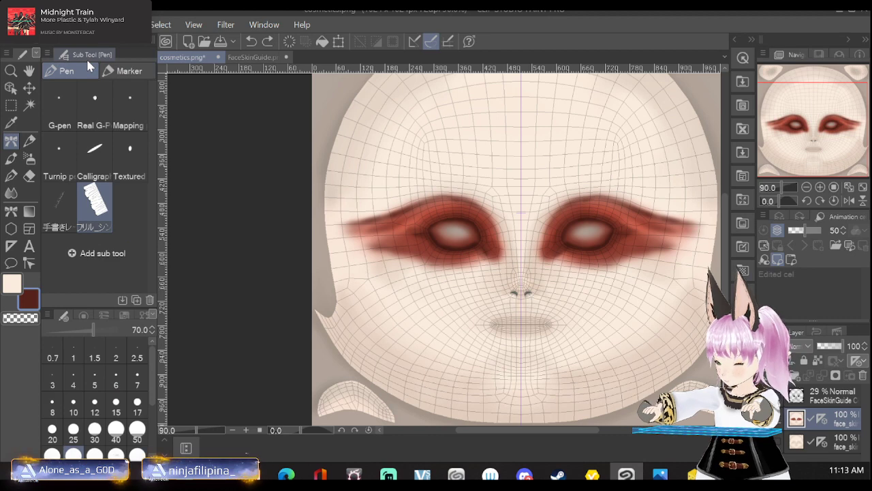
{"action": "left_click", "coordinate": [135, 72]}
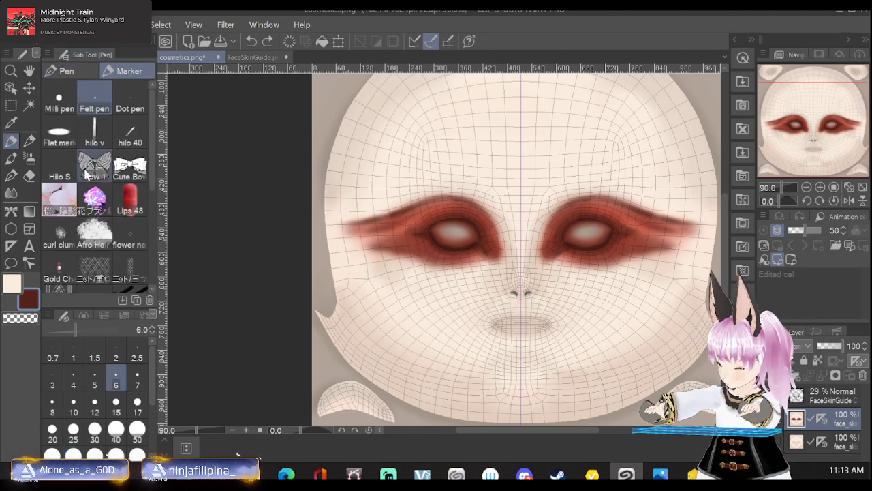
{"action": "left_click", "coordinate": [60, 99]}
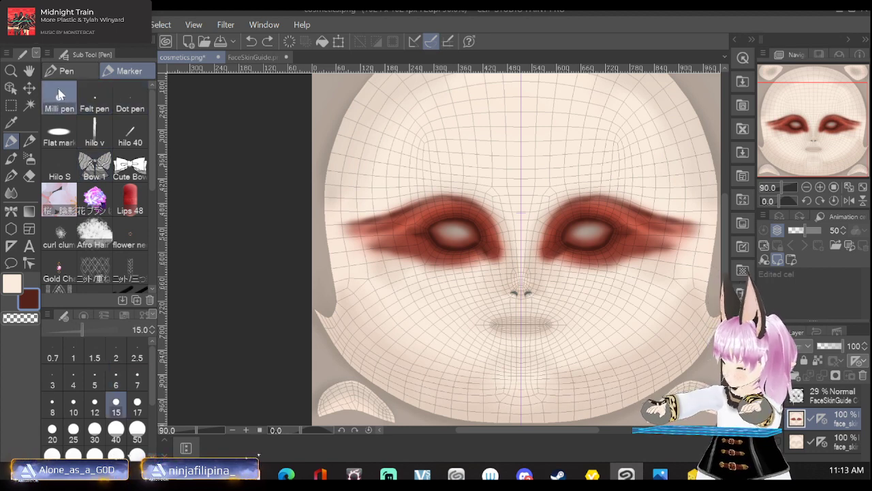
{"action": "left_click", "coordinate": [95, 404]}
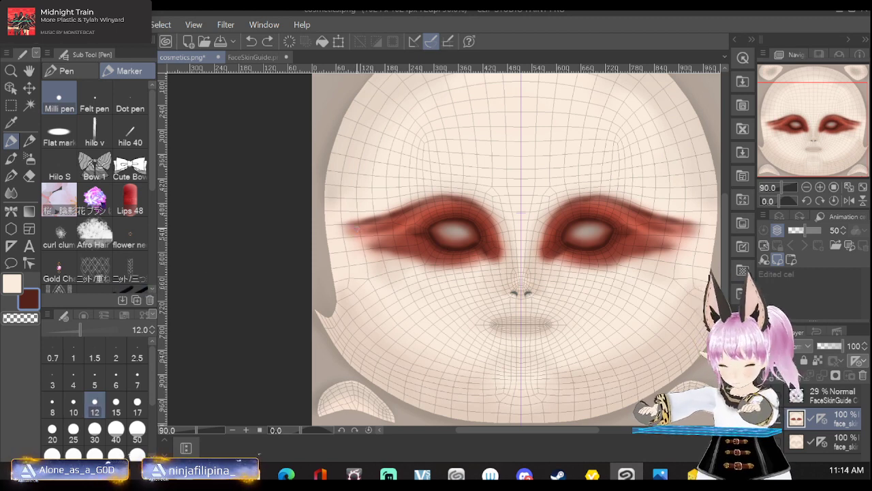
{"action": "left_click_drag", "start_coordinate": [346, 224], "coordinate": [472, 204]}
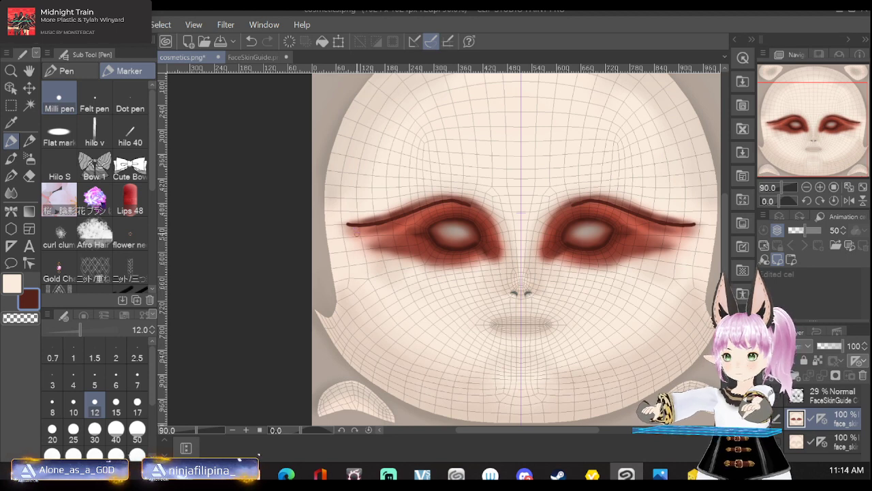
{"action": "left_click", "coordinate": [360, 233]}
{"action": "left_click_drag", "start_coordinate": [359, 235], "coordinate": [409, 226]}
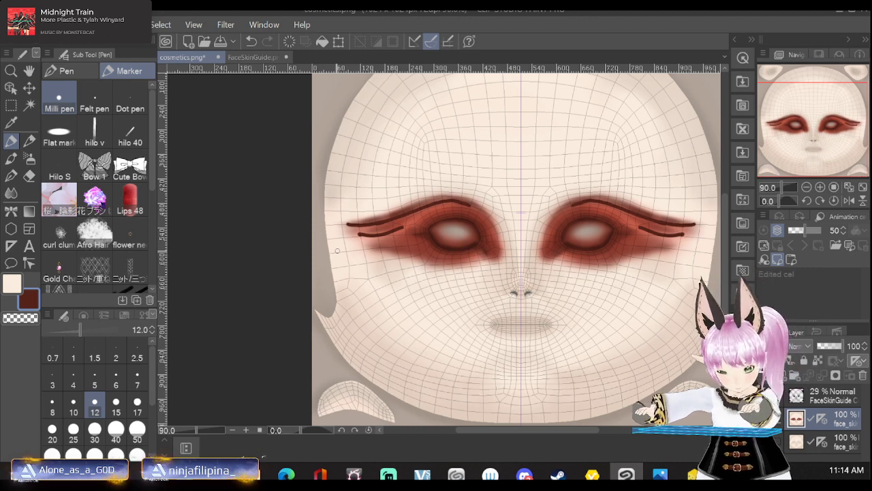
{"action": "key", "text": "ctrl+z"}
{"action": "key", "text": "ctrl+z"}
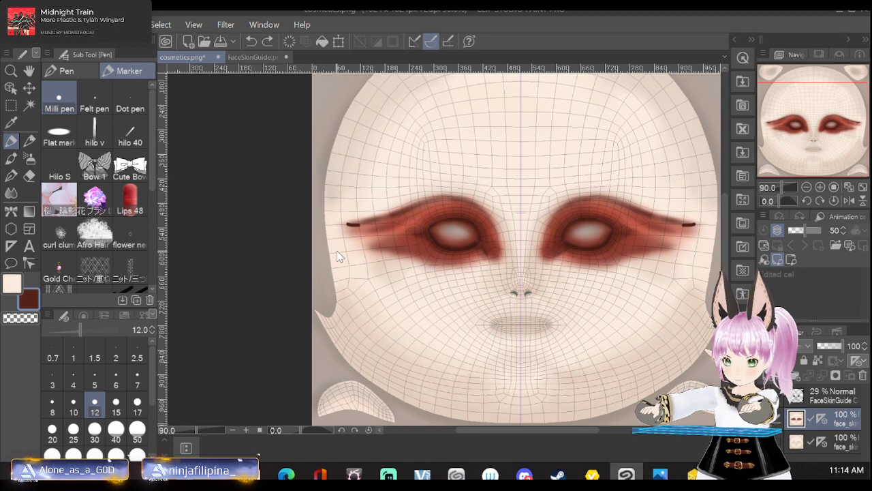
{"action": "key", "text": "ctrl+z"}
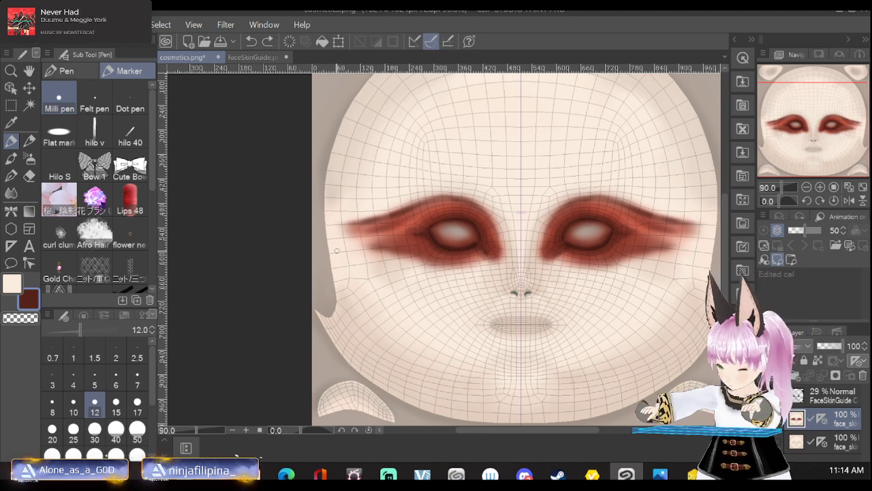
Airbrush thin dark red lines at size 7 along the upper lids and add feather-like strokes to the outer wings.
{"action": "left_click", "coordinate": [29, 158]}
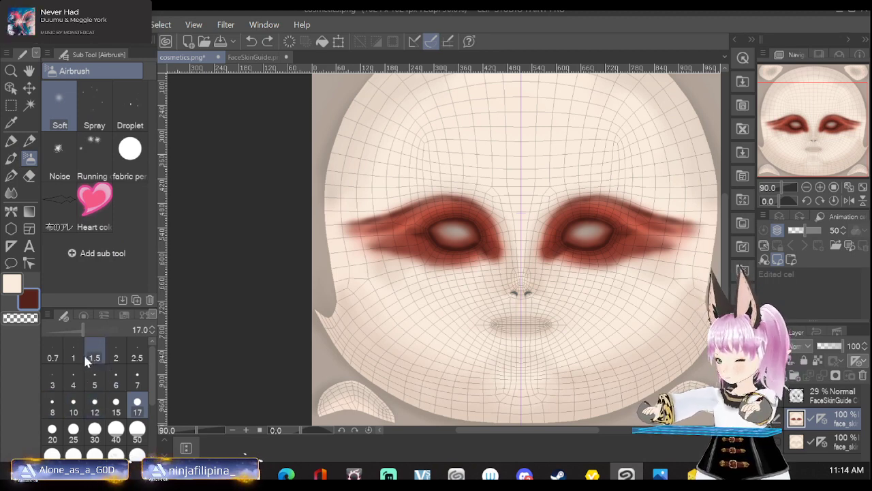
{"action": "left_click", "coordinate": [95, 383]}
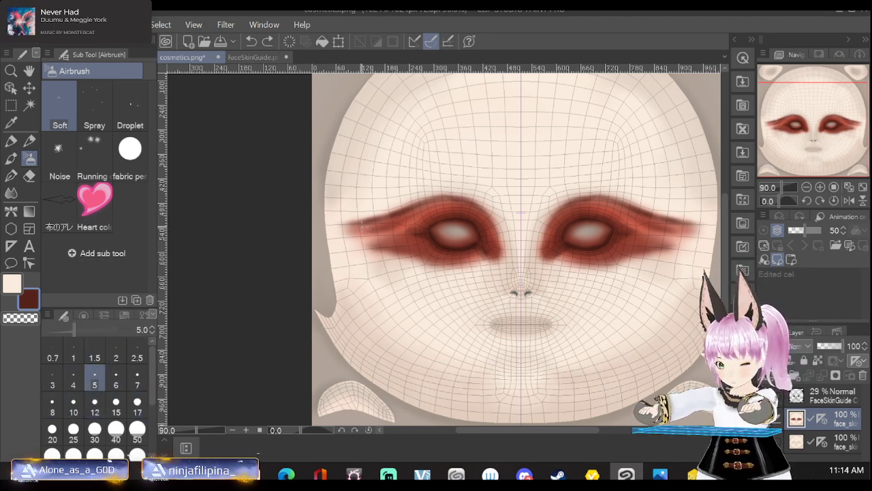
{"action": "left_click", "coordinate": [137, 382]}
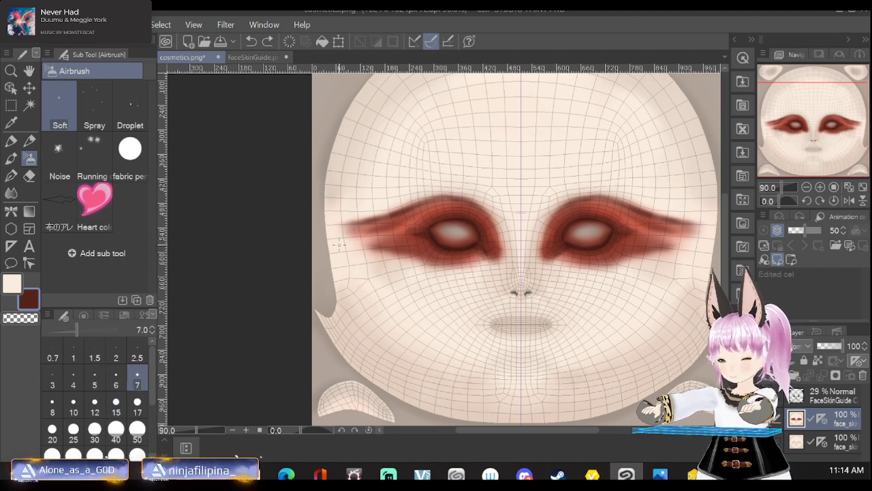
{"action": "mouse_move", "coordinate": [344, 228]}
{"action": "left_mouse_down"}
{"action": "mouse_move", "coordinate": [424, 203]}
{"action": "mouse_move", "coordinate": [341, 224]}
{"action": "left_mouse_up"}
{"action": "mouse_move", "coordinate": [415, 208]}
{"action": "left_mouse_down"}
{"action": "mouse_move", "coordinate": [449, 196]}
{"action": "mouse_move", "coordinate": [479, 209]}
{"action": "left_mouse_up"}
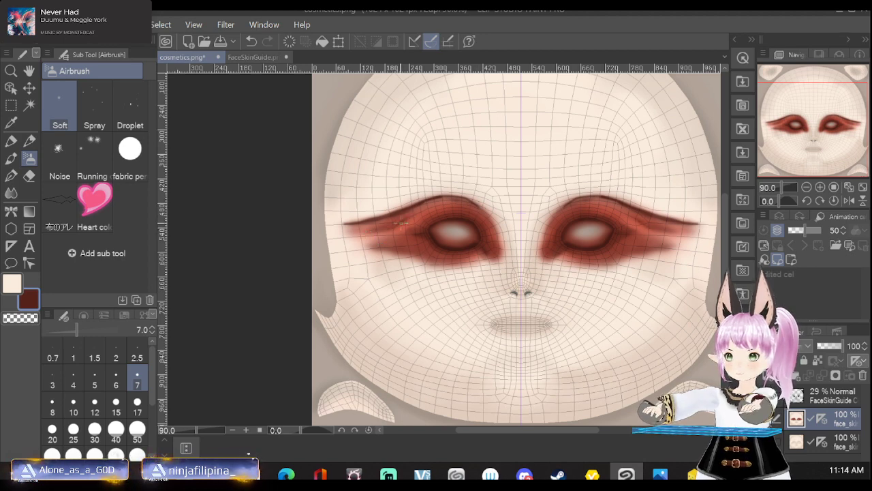
{"action": "mouse_move", "coordinate": [402, 223]}
{"action": "left_mouse_down"}
{"action": "mouse_move", "coordinate": [361, 232]}
{"action": "mouse_move", "coordinate": [360, 231]}
{"action": "left_mouse_up"}
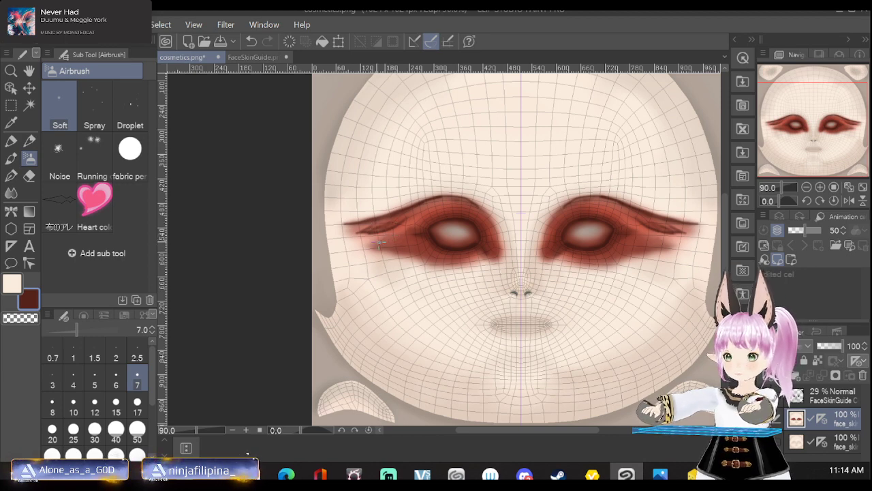
{"action": "mouse_move", "coordinate": [380, 243]}
{"action": "left_mouse_down"}
{"action": "mouse_move", "coordinate": [356, 250]}
{"action": "mouse_move", "coordinate": [393, 235]}
{"action": "mouse_move", "coordinate": [353, 248]}
{"action": "mouse_move", "coordinate": [382, 244]}
{"action": "left_mouse_up"}
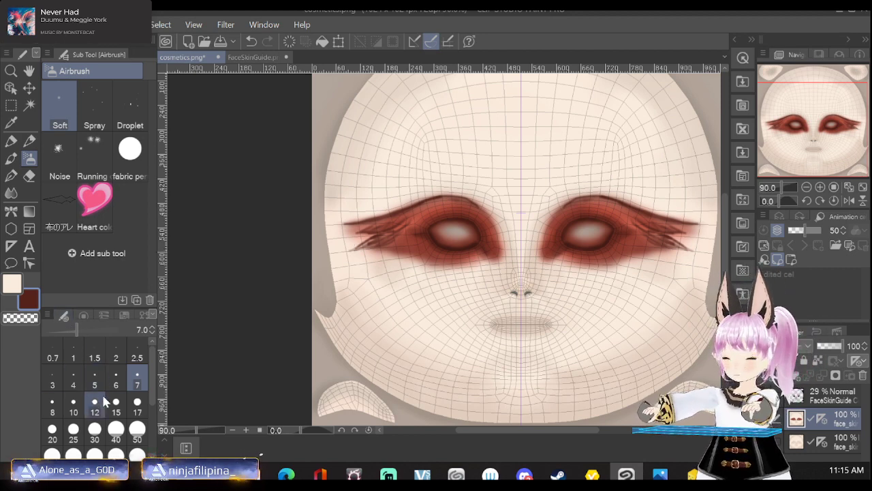
Deepen the feather strokes on both wings with a darker red (hue 8, saturation 66, value 22) at airbrush size 12.
{"action": "left_click", "coordinate": [83, 317]}
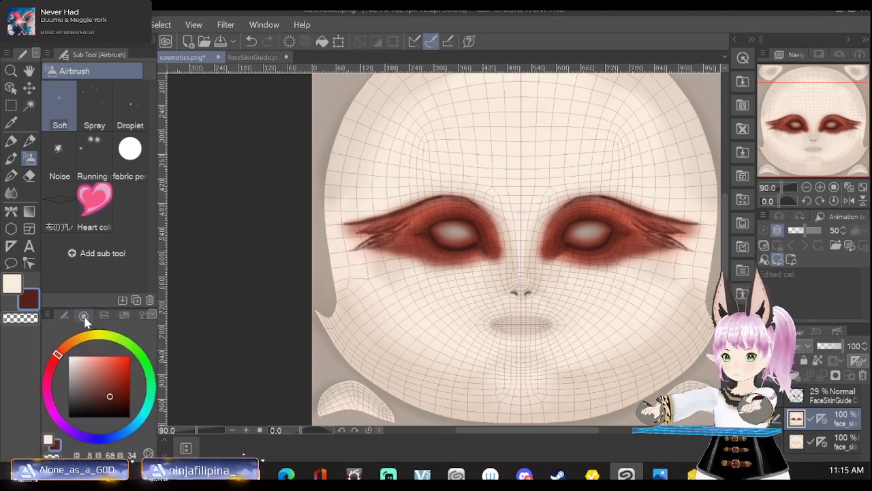
{"action": "left_click_drag", "start_coordinate": [110, 396], "coordinate": [98, 403]}
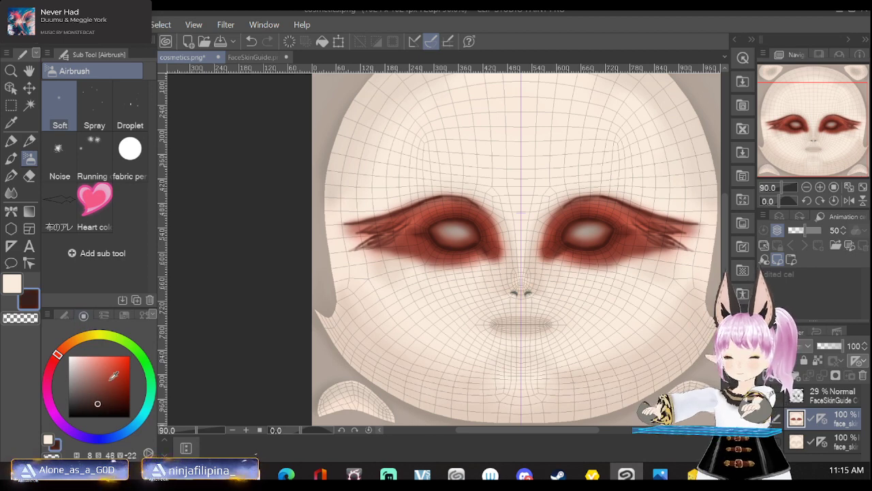
{"action": "left_click", "coordinate": [108, 402]}
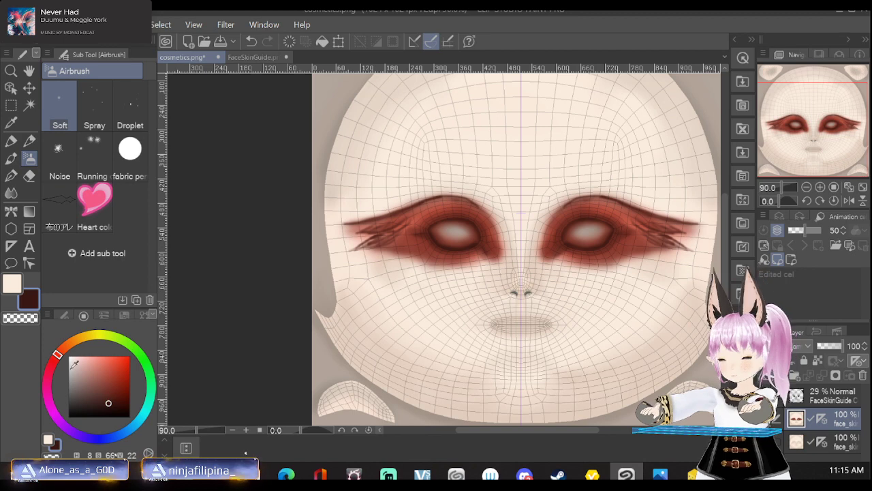
{"action": "left_click", "coordinate": [63, 315]}
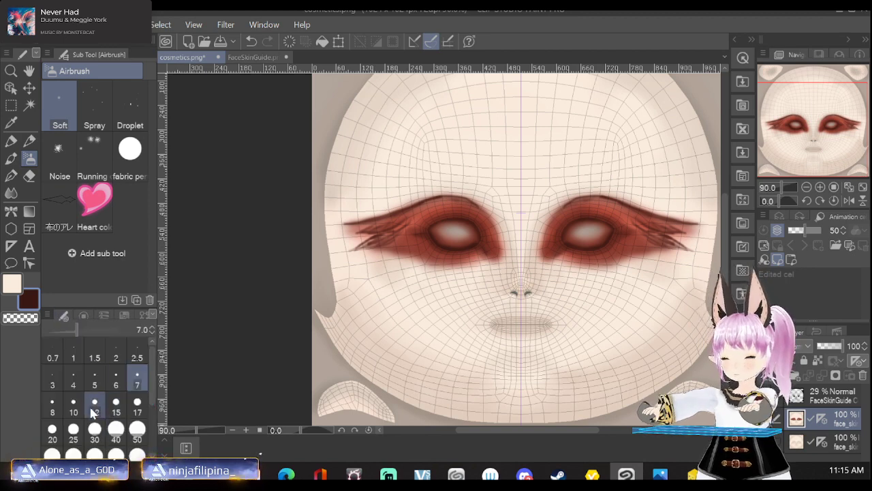
{"action": "left_click", "coordinate": [94, 408]}
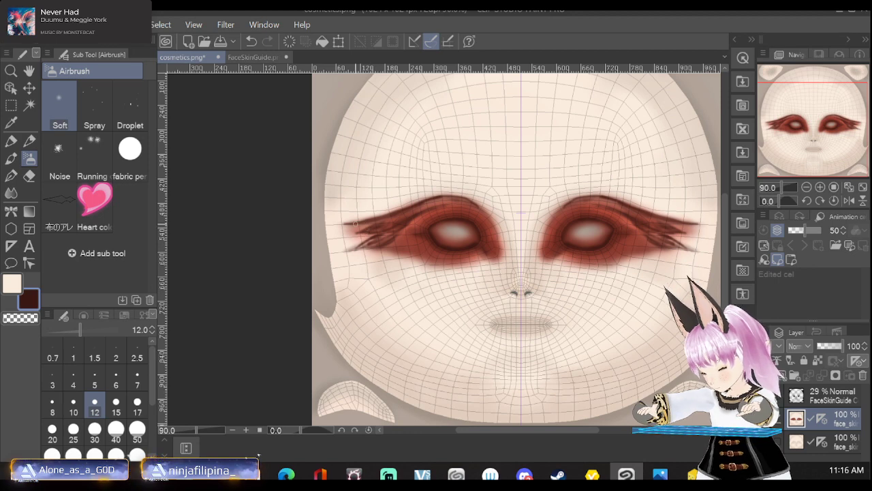
{"action": "mouse_move", "coordinate": [354, 225]}
{"action": "left_mouse_down"}
{"action": "mouse_move", "coordinate": [371, 223]}
{"action": "mouse_move", "coordinate": [350, 233]}
{"action": "mouse_move", "coordinate": [364, 233]}
{"action": "mouse_move", "coordinate": [351, 249]}
{"action": "mouse_move", "coordinate": [393, 240]}
{"action": "mouse_move", "coordinate": [372, 243]}
{"action": "mouse_move", "coordinate": [384, 238]}
{"action": "left_mouse_up"}
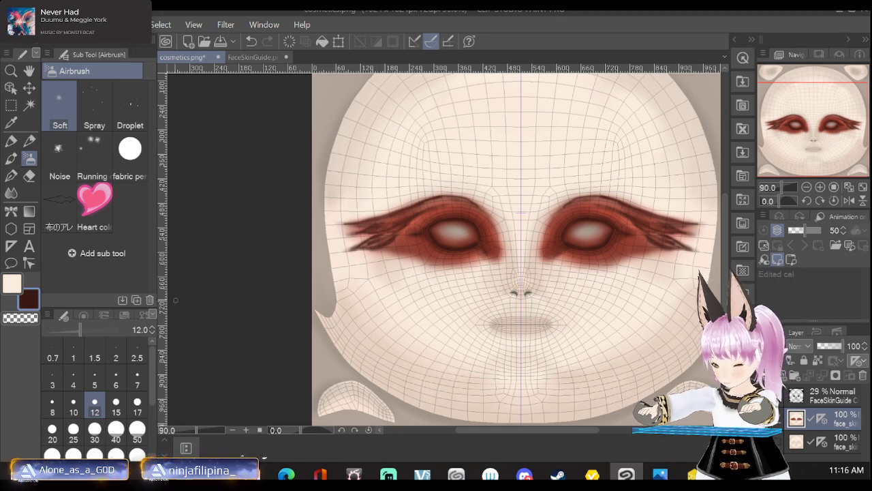
Fill in the wing feathers with dark red (hue 8, saturation 76, value 32) and soften them with the Blend tool.
{"action": "left_click", "coordinate": [83, 315]}
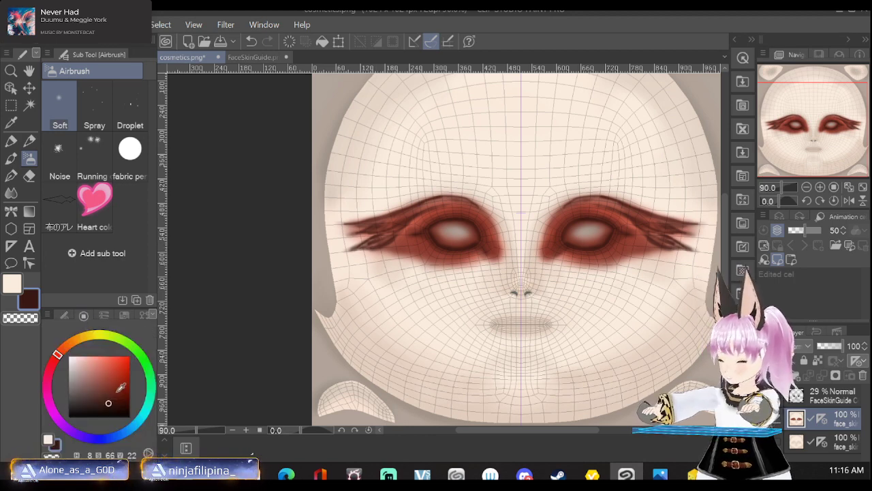
{"action": "left_click", "coordinate": [115, 397]}
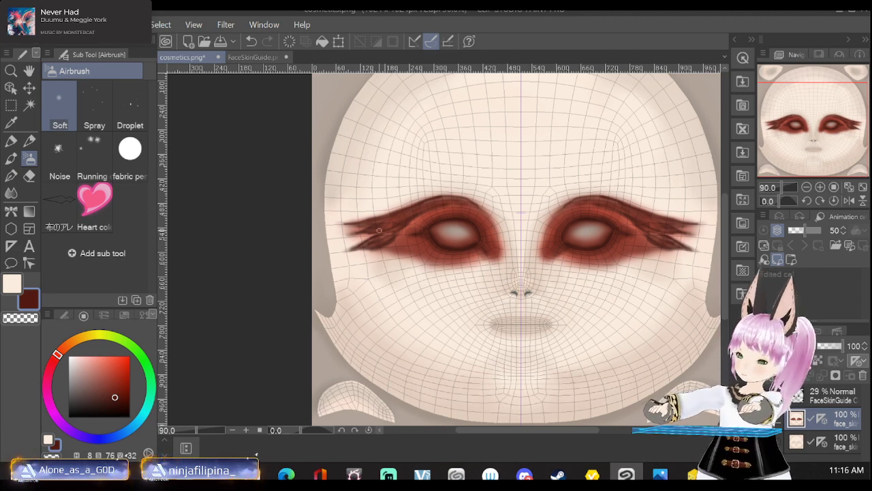
{"action": "left_click", "coordinate": [19, 194]}
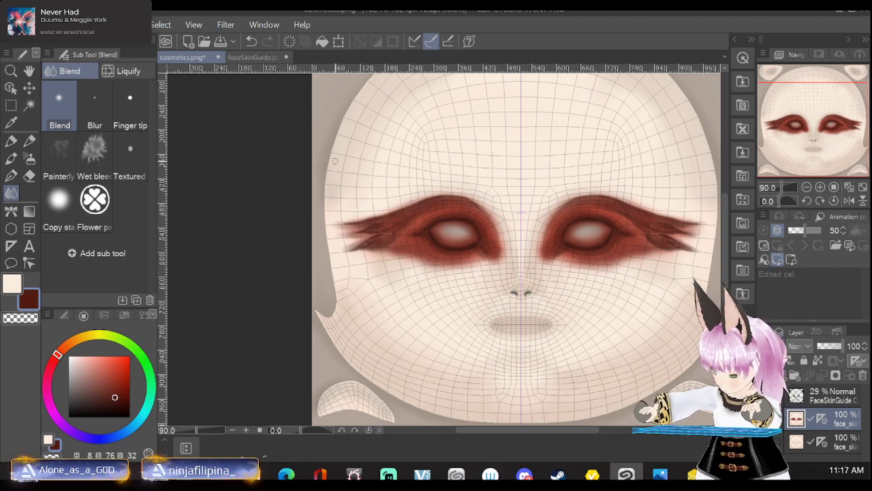
{"action": "key", "text": "alt+f"}
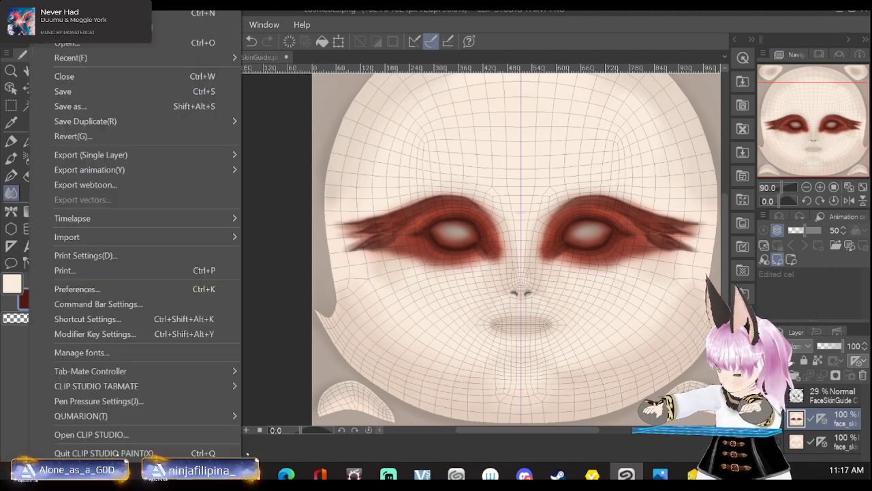
{"action": "left_click", "coordinate": [60, 104]}
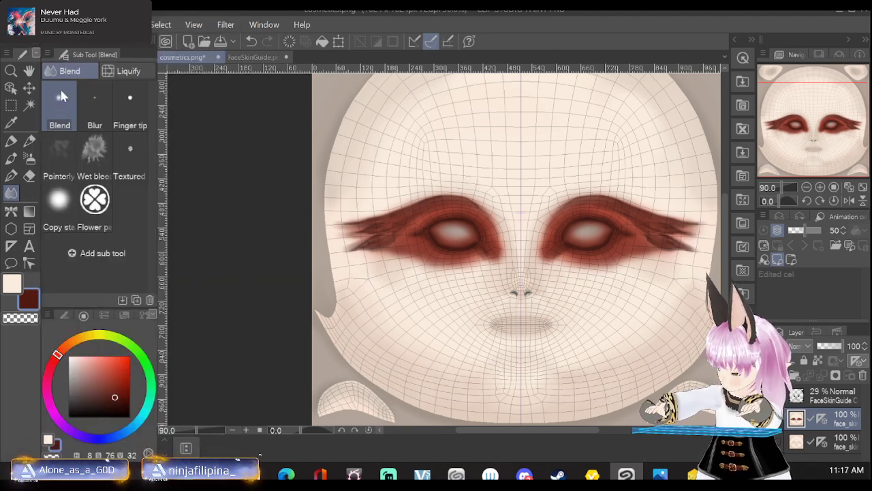
{"action": "left_click", "coordinate": [150, 124]}
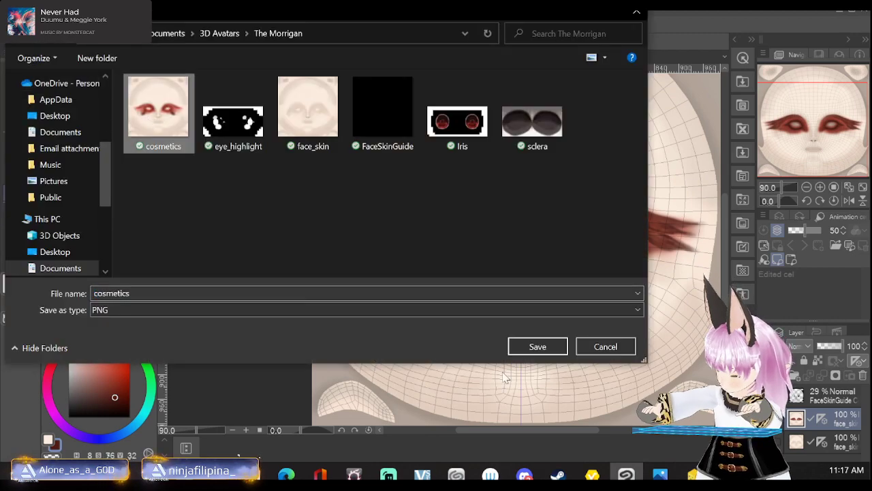
{"action": "left_click", "coordinate": [603, 346]}
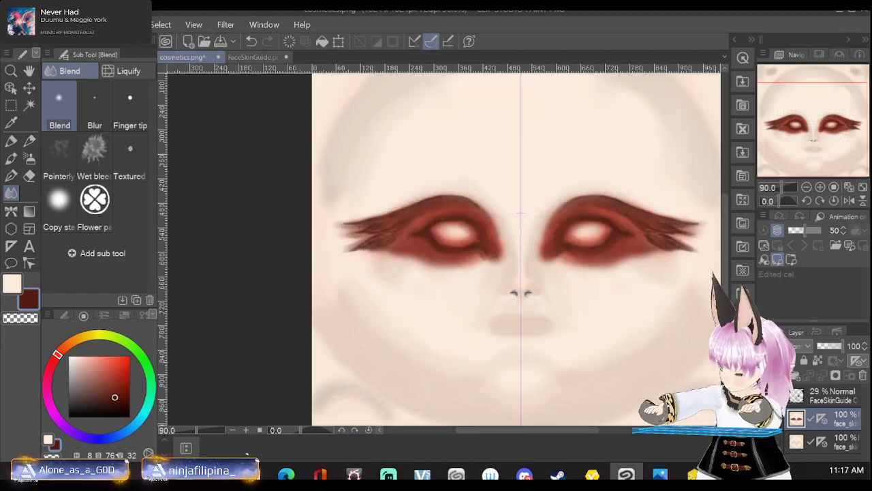
Save the face texture with the guide layer hidden as a PNG, replacing the existing cosmetics file.
{"action": "left_click", "coordinate": [13, 24]}
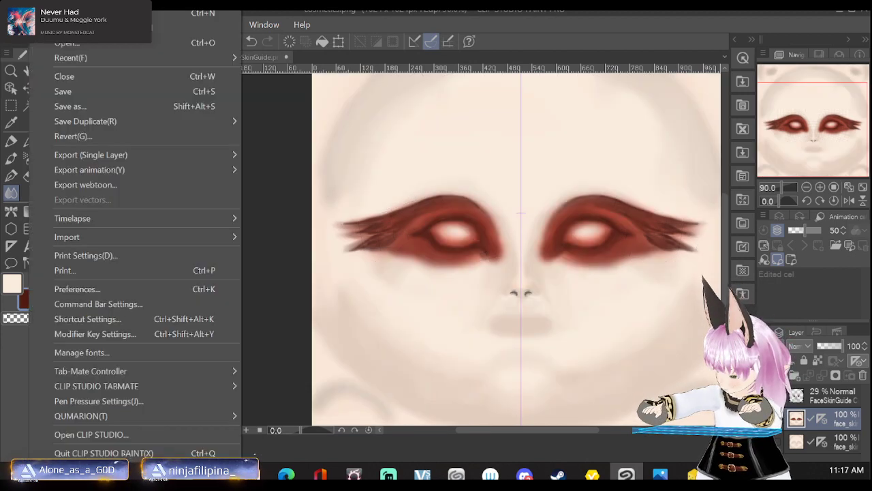
{"action": "left_click", "coordinate": [74, 98]}
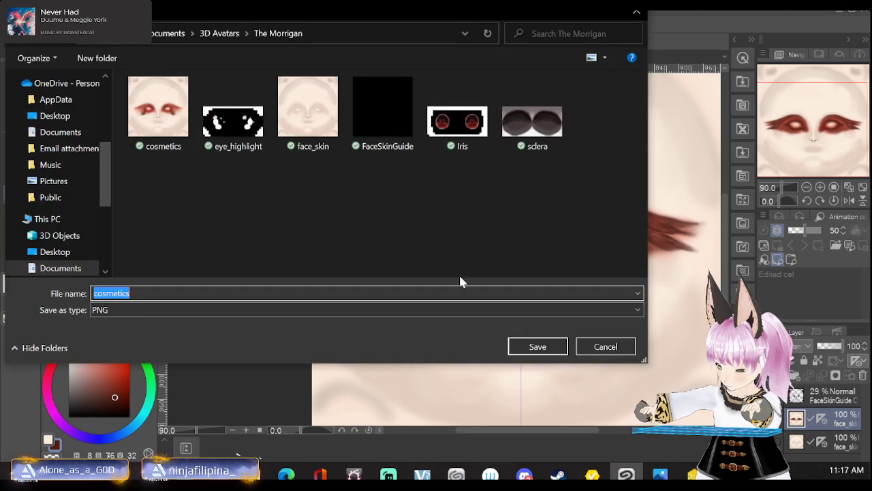
{"action": "left_click", "coordinate": [532, 347]}
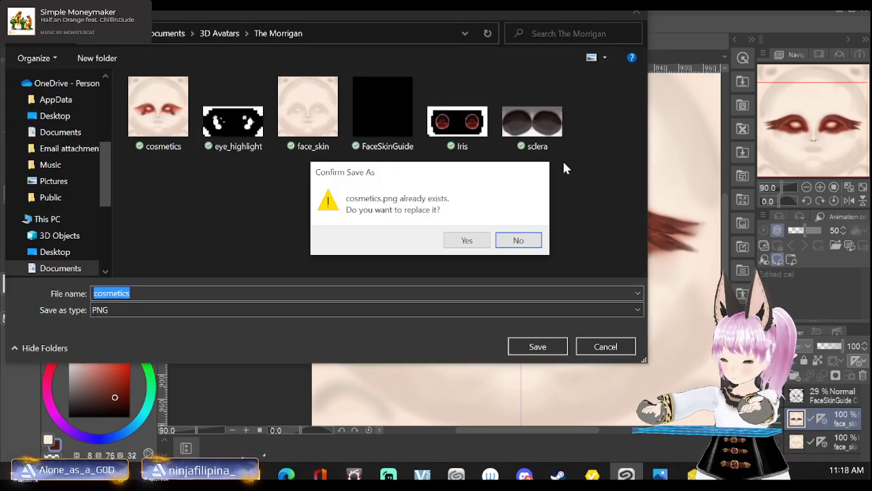
{"action": "left_click", "coordinate": [466, 241]}
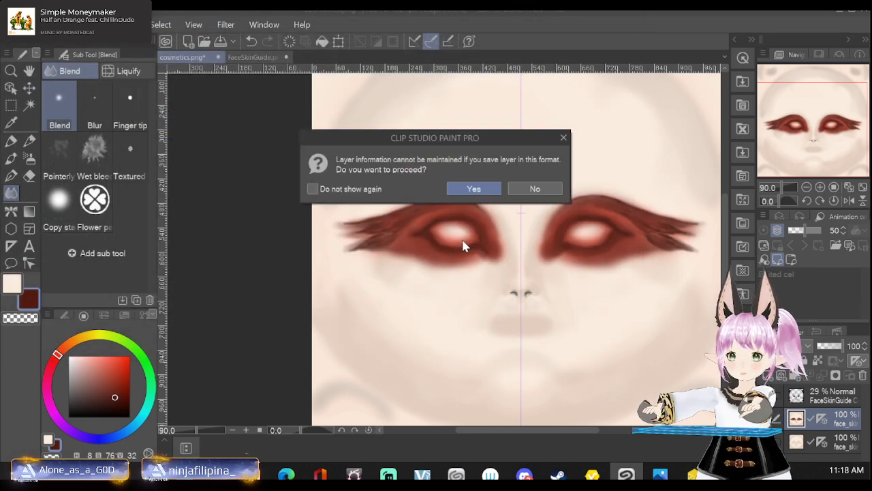
{"action": "left_click", "coordinate": [473, 189]}
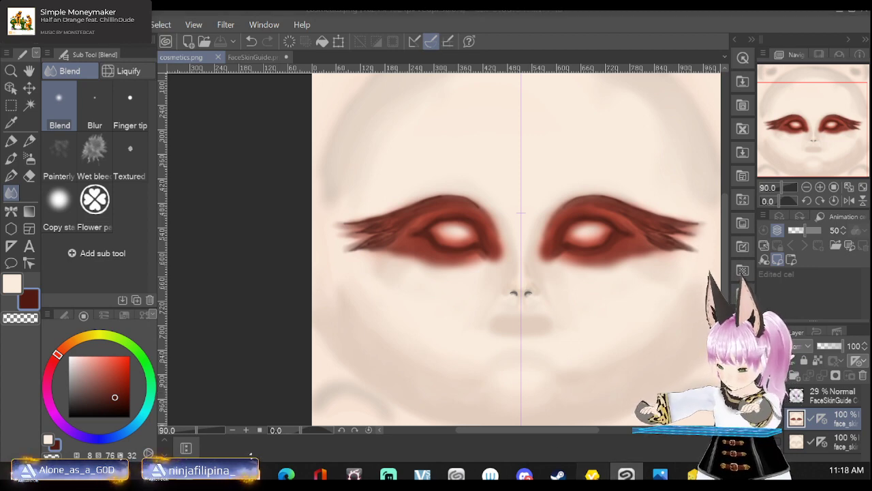
Switch to VRoid Studio, import the cosmetics image into the face skin's Layer 1, and check the makeup on the head from several angles.
{"action": "key", "text": "alt+Tab"}
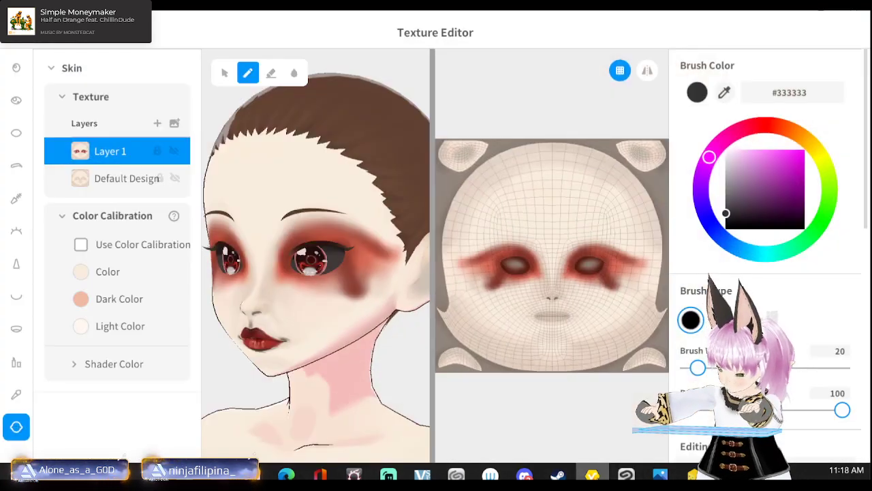
{"action": "right_click", "coordinate": [98, 156]}
{"action": "left_click", "coordinate": [136, 139]}
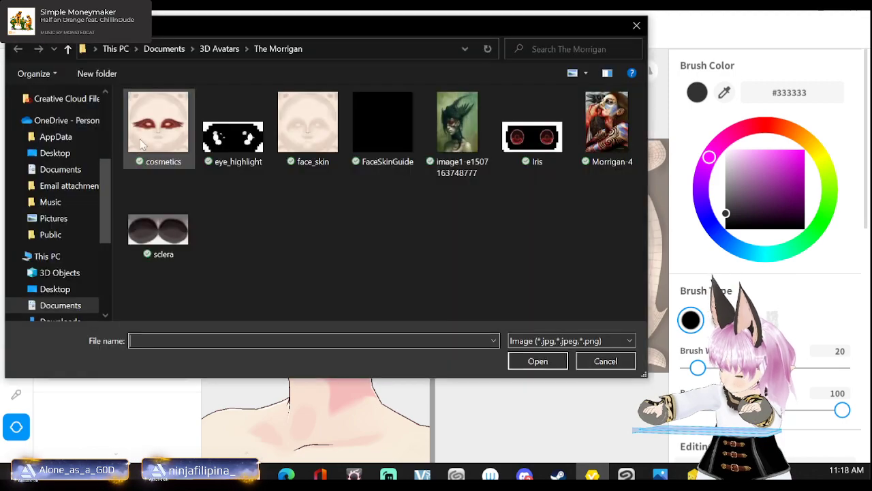
{"action": "left_click", "coordinate": [157, 138]}
{"action": "left_click", "coordinate": [540, 363]}
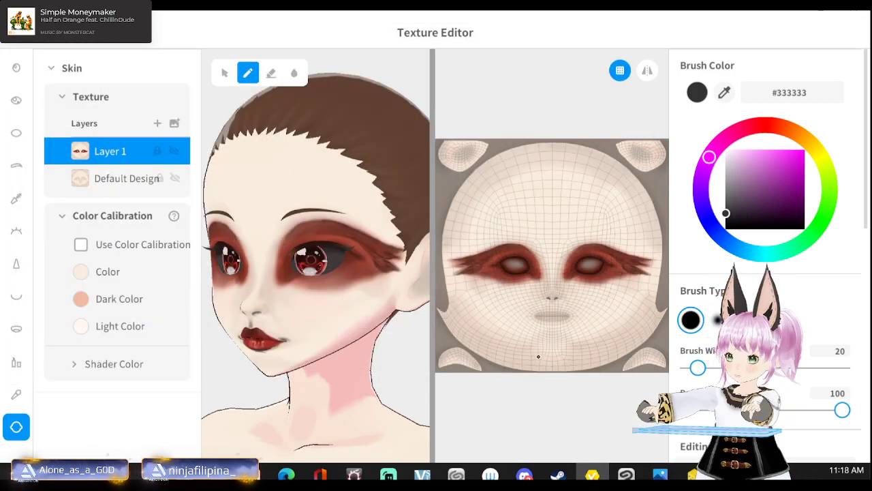
{"action": "mouse_move", "coordinate": [336, 355]}
{"action": "right_mouse_down"}
{"action": "mouse_move", "coordinate": [331, 374]}
{"action": "mouse_move", "coordinate": [363, 369]}
{"action": "mouse_move", "coordinate": [310, 366]}
{"action": "mouse_move", "coordinate": [358, 369]}
{"action": "mouse_move", "coordinate": [324, 364]}
{"action": "right_mouse_up"}
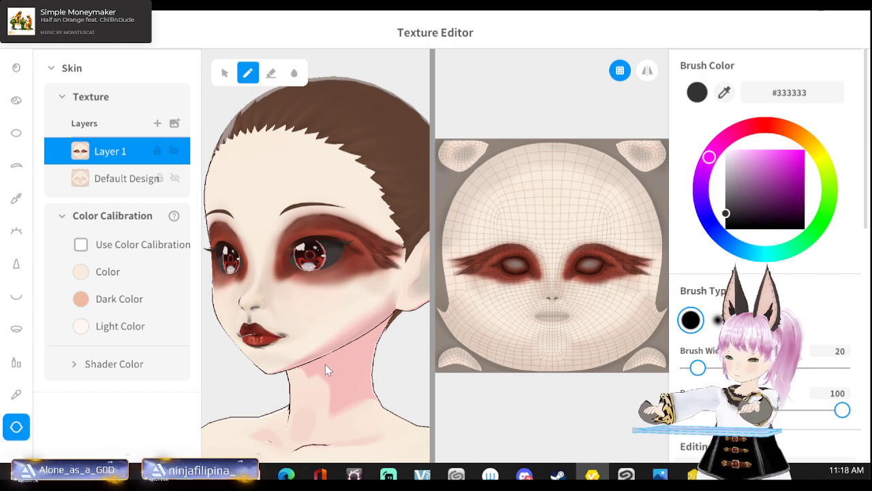
{"action": "left_click", "coordinate": [330, 329]}
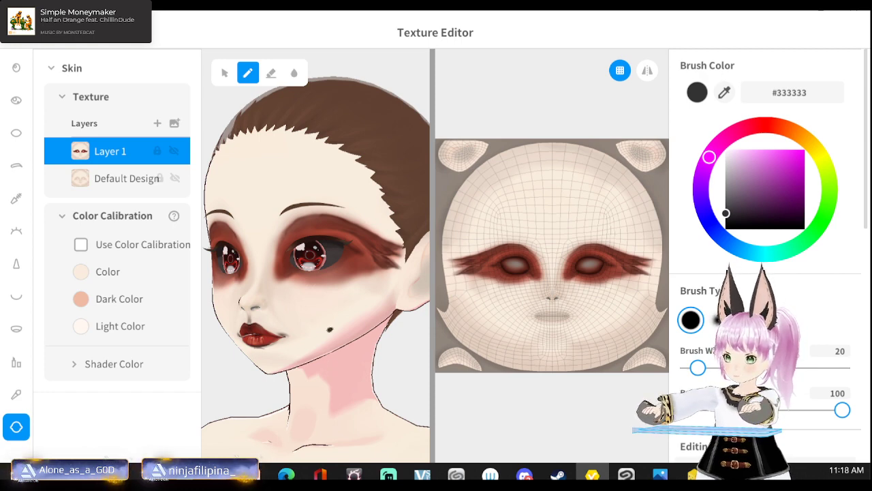
{"action": "right_click_drag", "start_coordinate": [330, 329], "coordinate": [347, 323]}
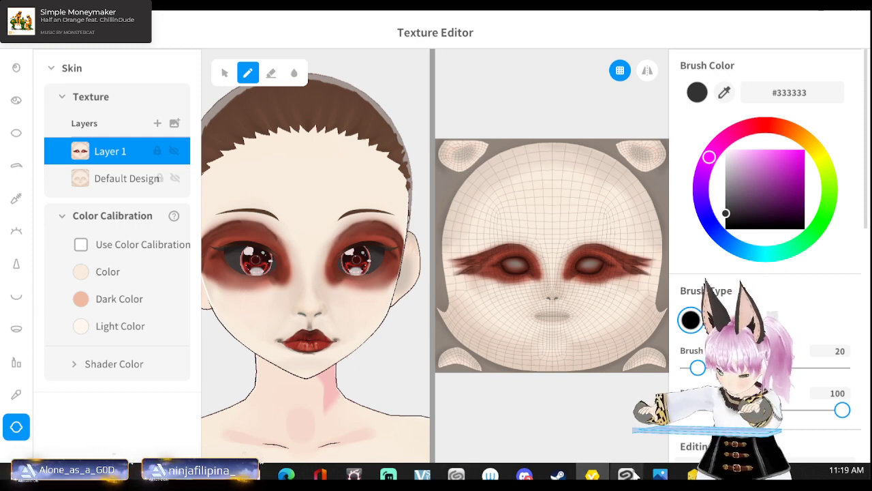
Switch back to Clip Studio Paint and soften the edges of the red eye makeup with the Blend tool at size 25.
{"action": "left_click", "coordinate": [631, 475]}
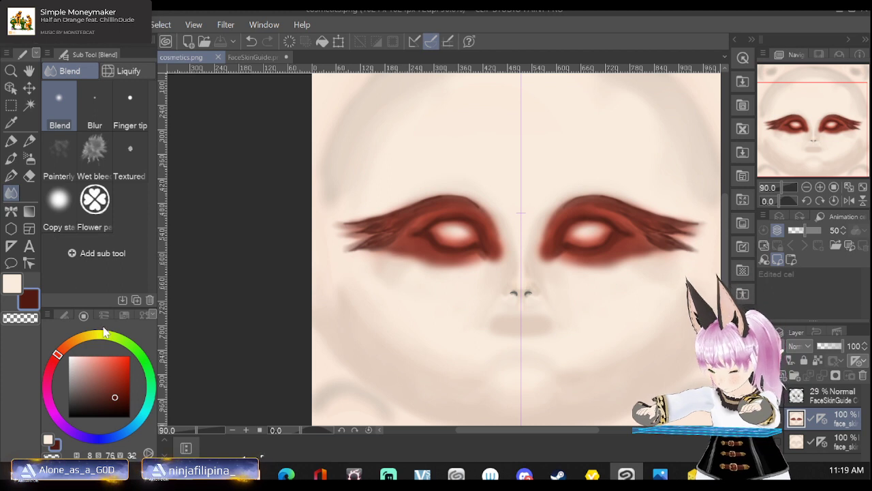
{"action": "left_click", "coordinate": [65, 315]}
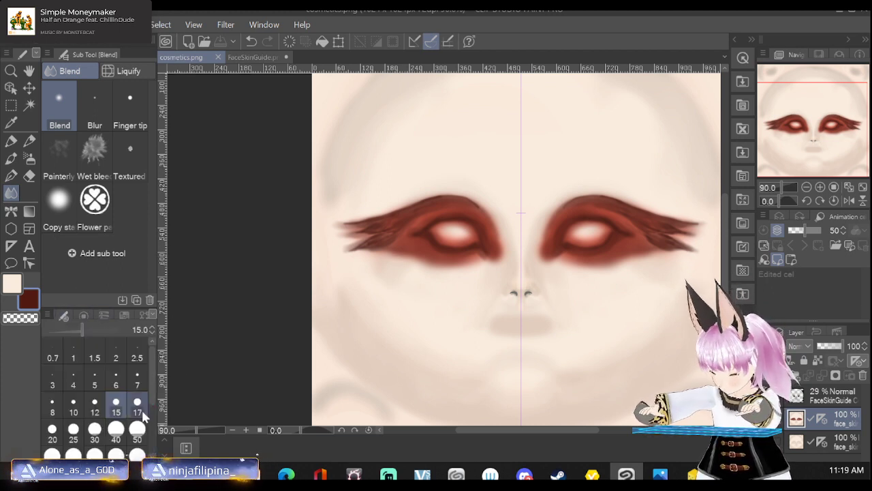
{"action": "left_click", "coordinate": [137, 405]}
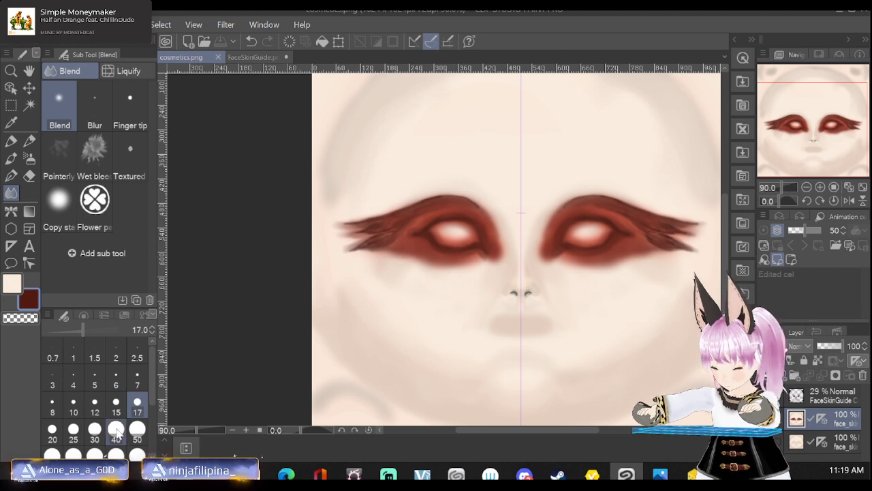
{"action": "left_click", "coordinate": [74, 431]}
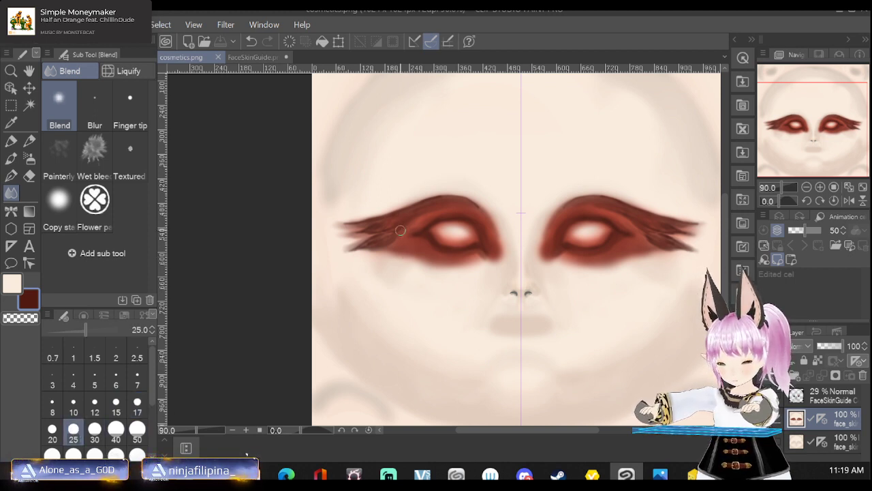
{"action": "mouse_move", "coordinate": [400, 230]}
{"action": "left_mouse_down"}
{"action": "mouse_move", "coordinate": [376, 244]}
{"action": "mouse_move", "coordinate": [399, 228]}
{"action": "mouse_move", "coordinate": [368, 240]}
{"action": "mouse_move", "coordinate": [402, 216]}
{"action": "mouse_move", "coordinate": [342, 223]}
{"action": "mouse_move", "coordinate": [443, 195]}
{"action": "mouse_move", "coordinate": [471, 203]}
{"action": "left_mouse_up"}
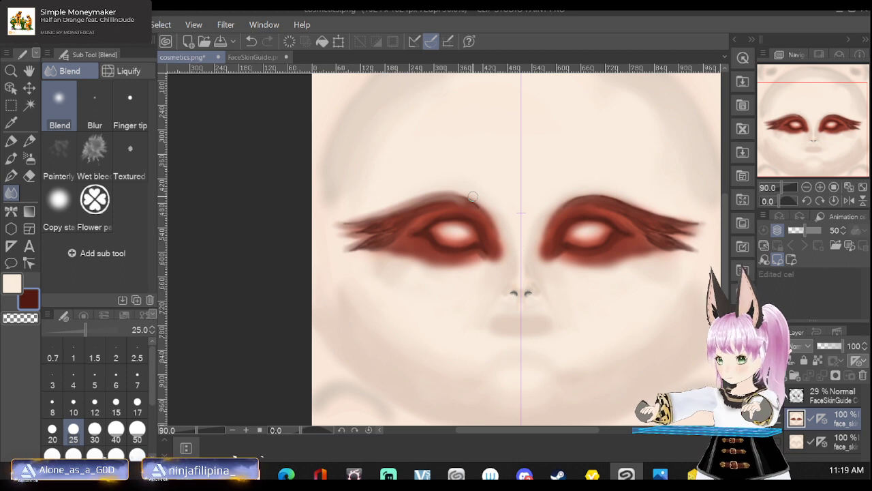
{"action": "key", "text": "ctrl+z"}
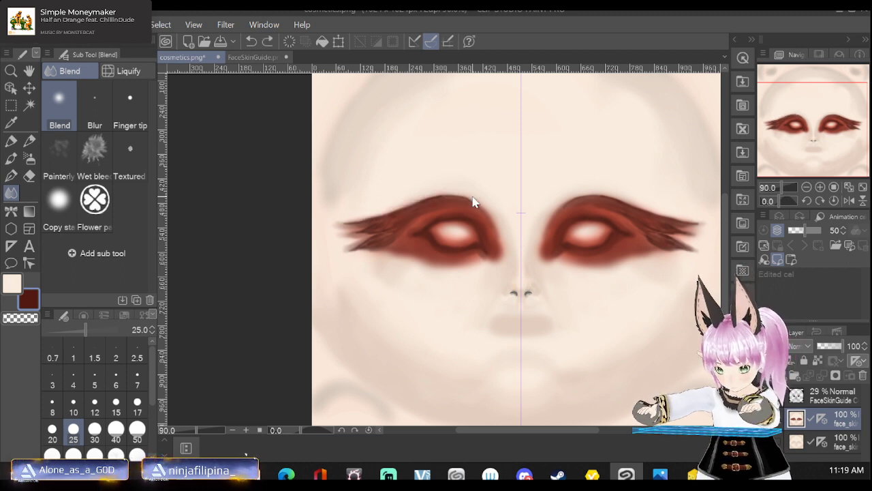
{"action": "mouse_move", "coordinate": [472, 196]}
{"action": "left_mouse_down"}
{"action": "mouse_move", "coordinate": [409, 219]}
{"action": "mouse_move", "coordinate": [447, 206]}
{"action": "mouse_move", "coordinate": [436, 202]}
{"action": "left_mouse_up"}
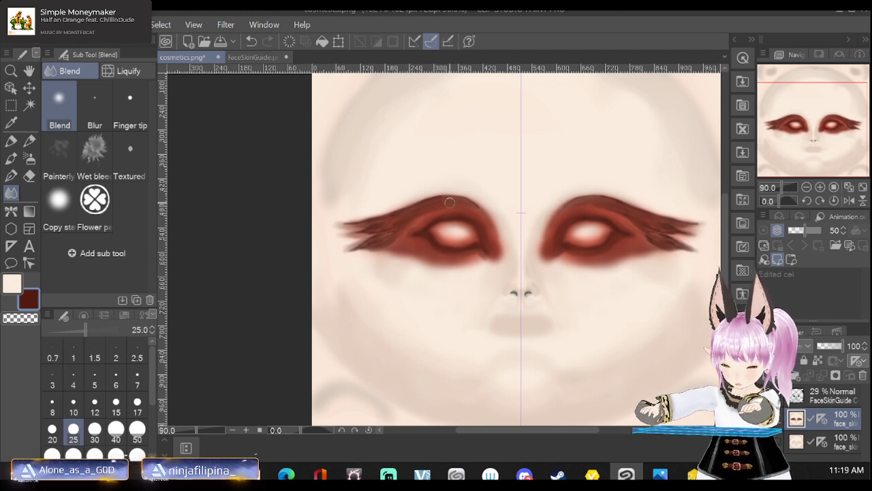
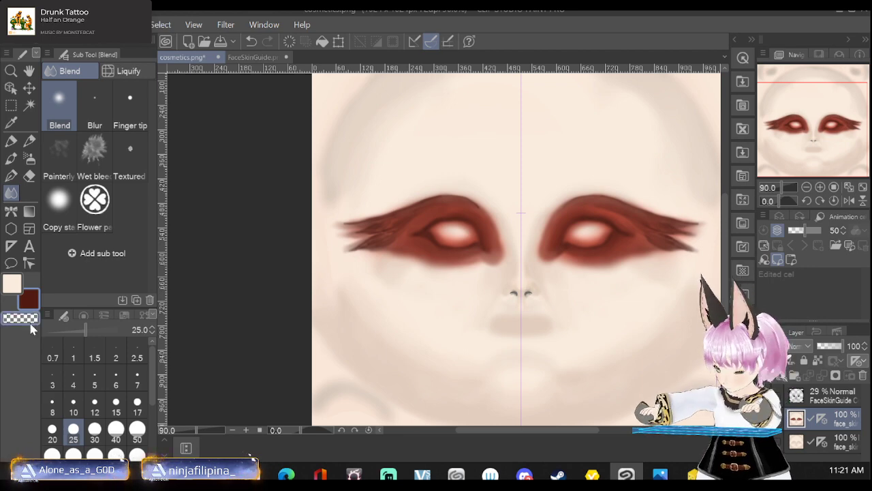
Save the softened makeup texture as a PNG over the existing cosmetics file.
{"action": "left_click", "coordinate": [17, 25]}
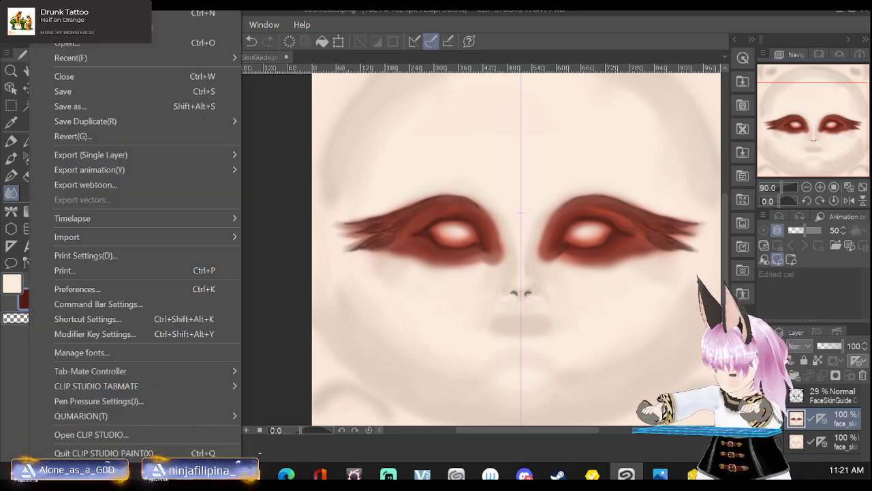
{"action": "left_click", "coordinate": [61, 89]}
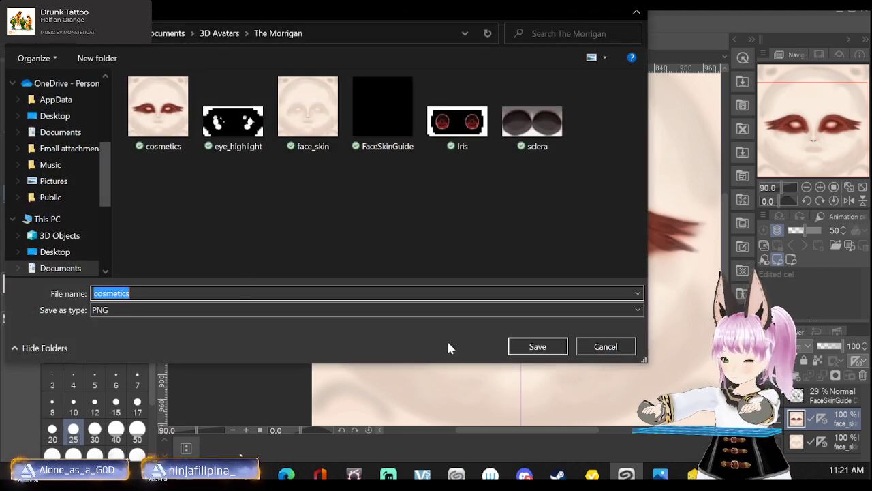
{"action": "left_click", "coordinate": [531, 346]}
{"action": "left_click", "coordinate": [467, 239]}
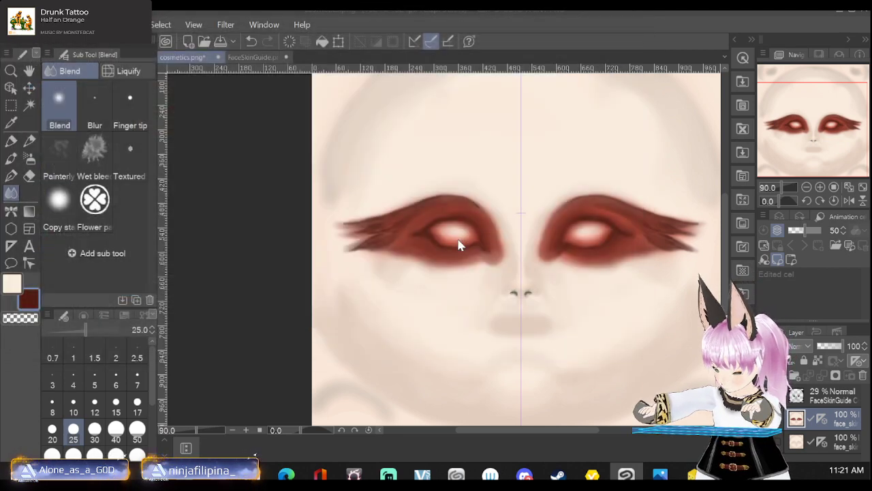
{"action": "left_click", "coordinate": [470, 188]}
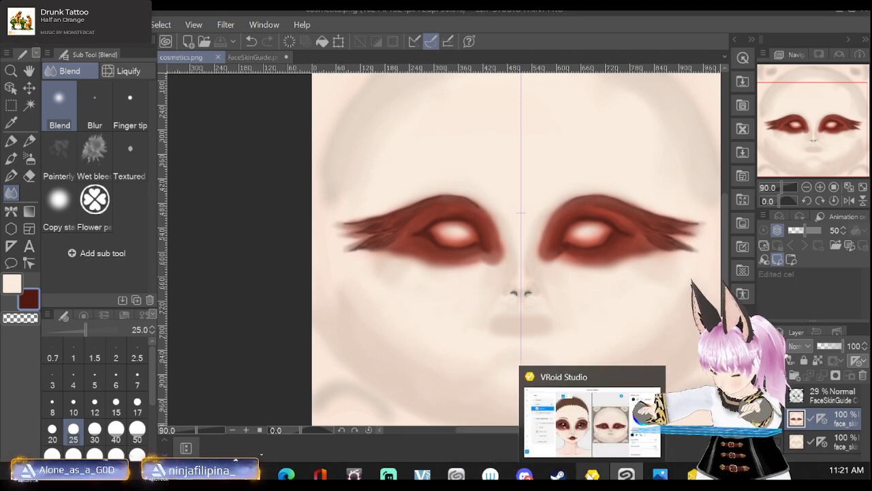
Switch to VRoid Studio and reimport the updated cosmetics image into the face skin's Layer 1.
{"action": "left_click", "coordinate": [592, 475]}
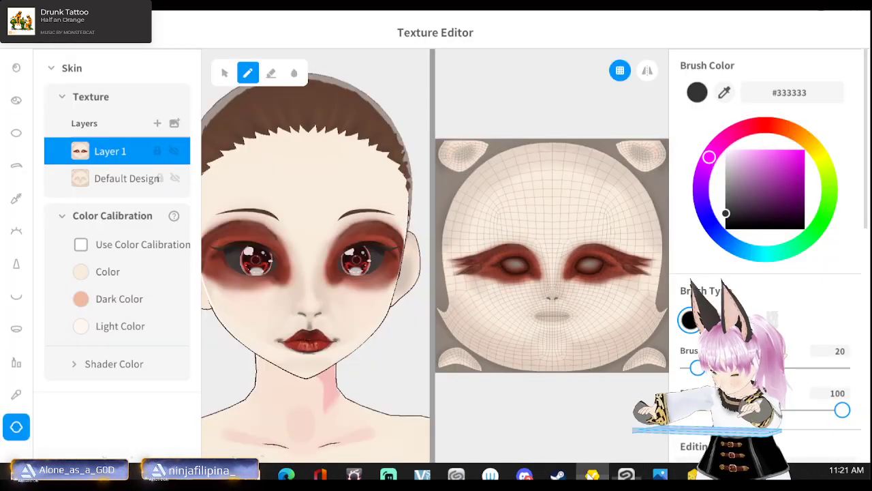
{"action": "right_click", "coordinate": [101, 161]}
{"action": "left_click", "coordinate": [129, 137]}
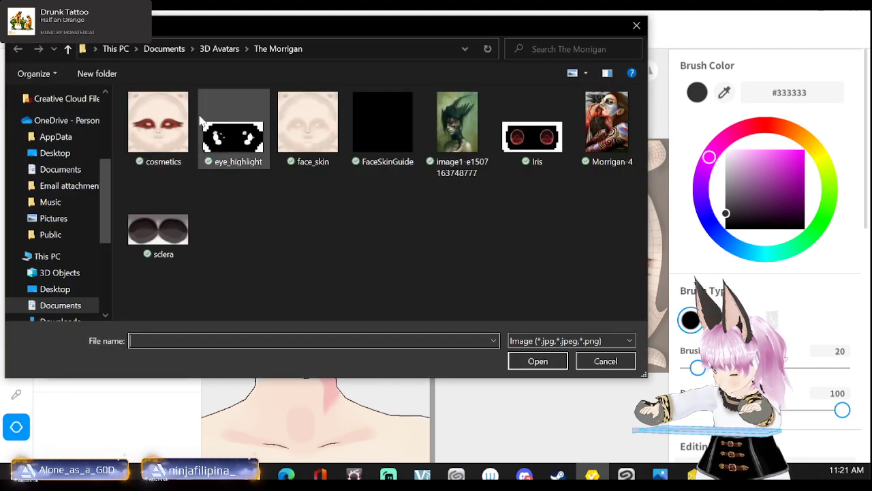
{"action": "left_click", "coordinate": [163, 131]}
{"action": "left_click", "coordinate": [538, 361]}
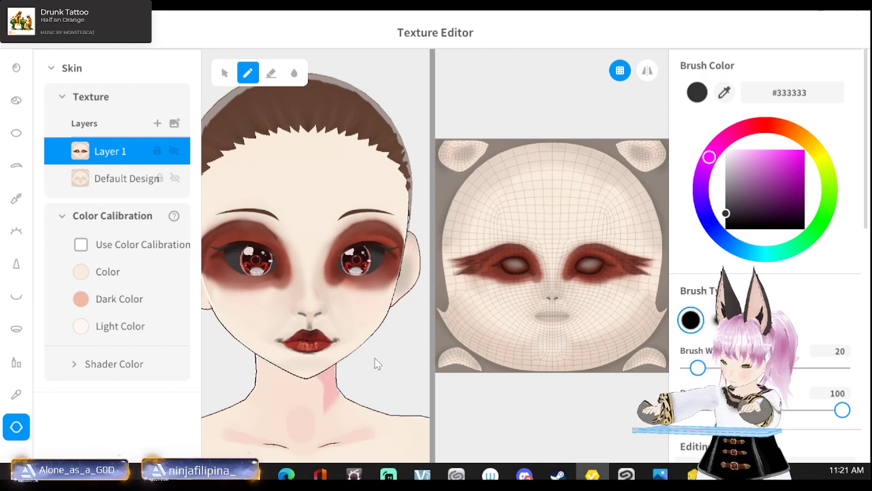
{"action": "mouse_move", "coordinate": [363, 366]}
{"action": "right_mouse_down"}
{"action": "mouse_move", "coordinate": [396, 366]}
{"action": "mouse_move", "coordinate": [346, 363]}
{"action": "mouse_move", "coordinate": [368, 364]}
{"action": "right_mouse_up"}
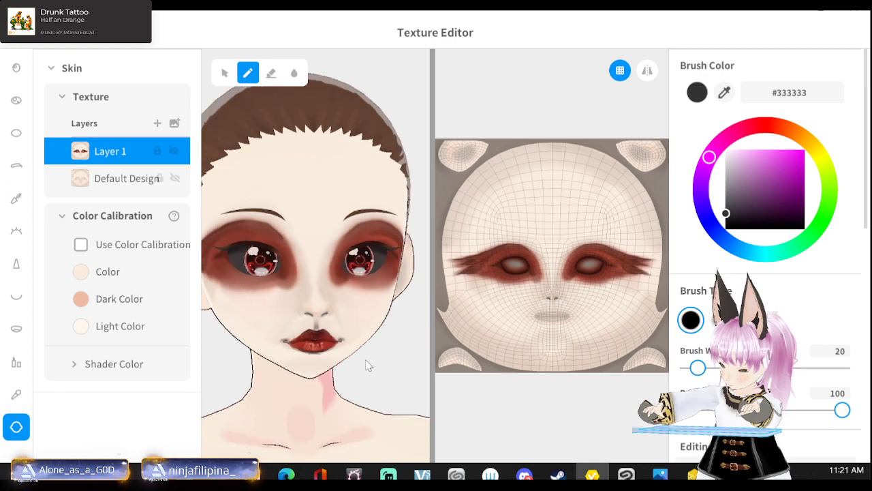
Export the eyebrow texture layer as a PNG named eyebrows in The Morrigan folder.
{"action": "left_click", "coordinate": [17, 167]}
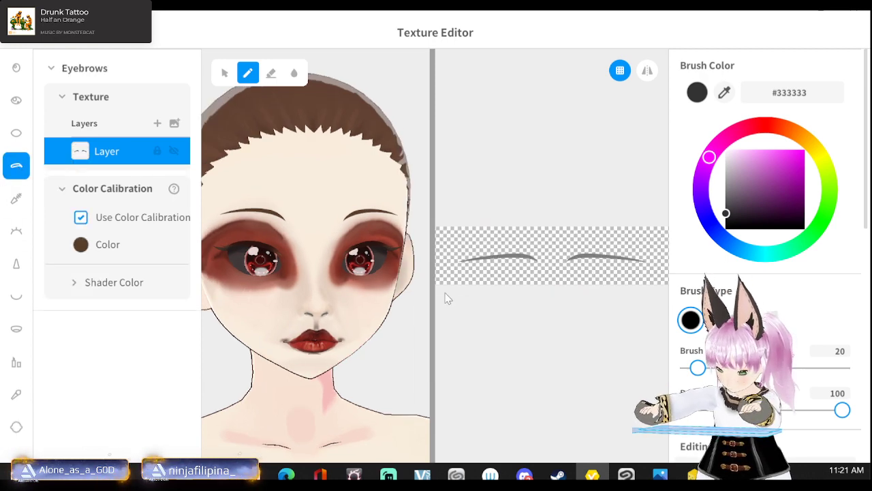
{"action": "right_click", "coordinate": [100, 161]}
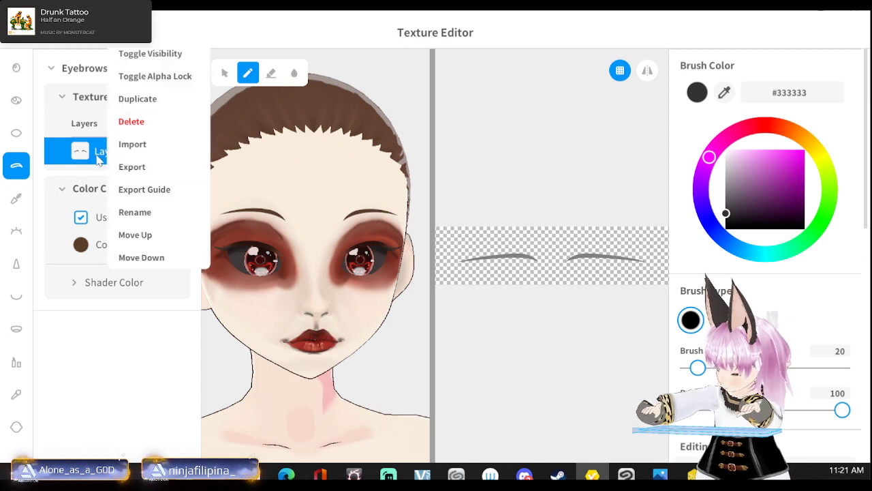
{"action": "left_click", "coordinate": [137, 167]}
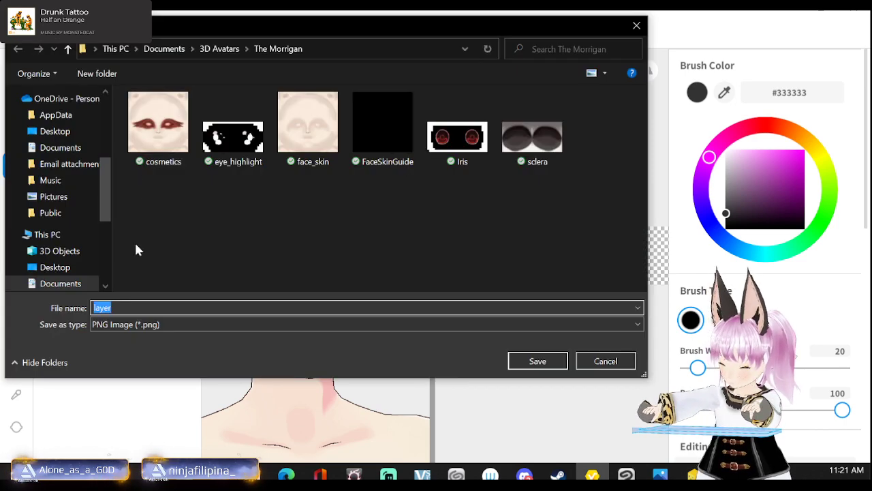
{"action": "type", "text": "eyebrows"}
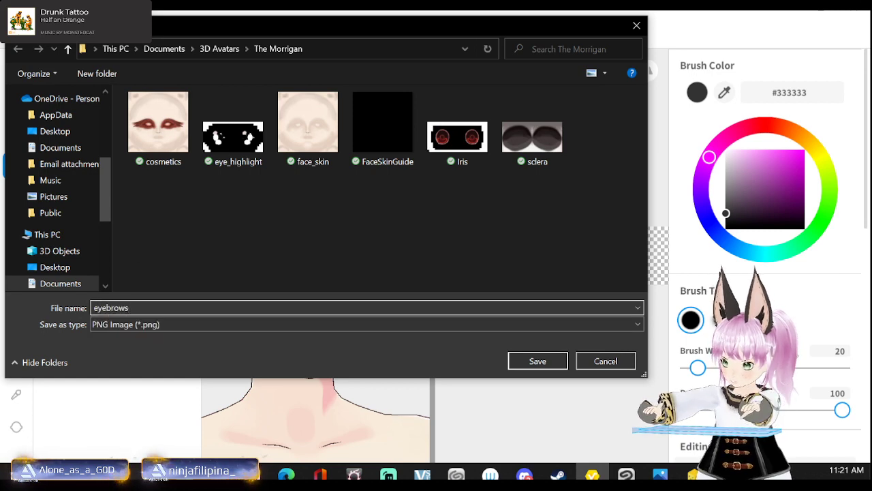
{"action": "key", "text": "Return"}
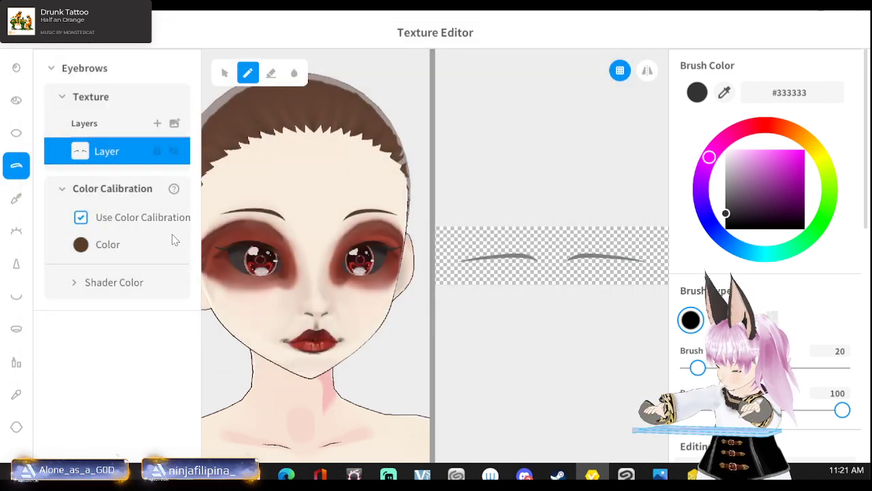
Export the guide of the eyebrow layer as a PNG named eyebrowguide in The Morrigan folder.
{"action": "right_click", "coordinate": [109, 156]}
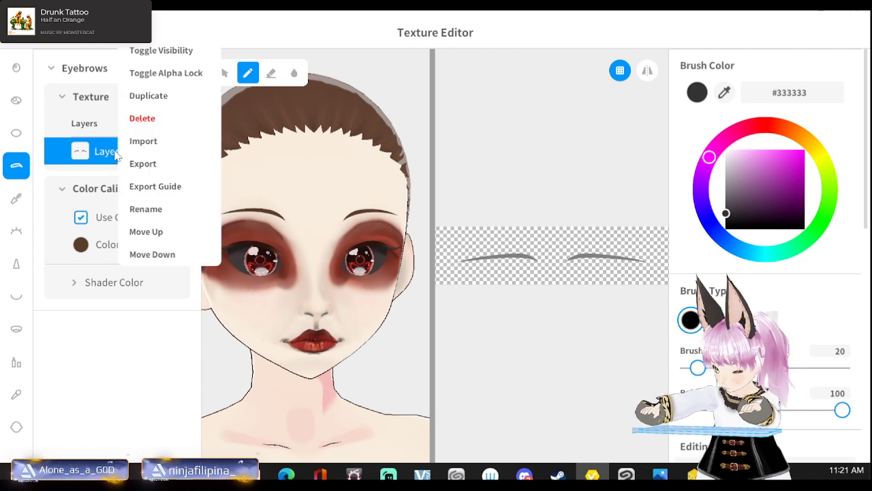
{"action": "left_click", "coordinate": [172, 185]}
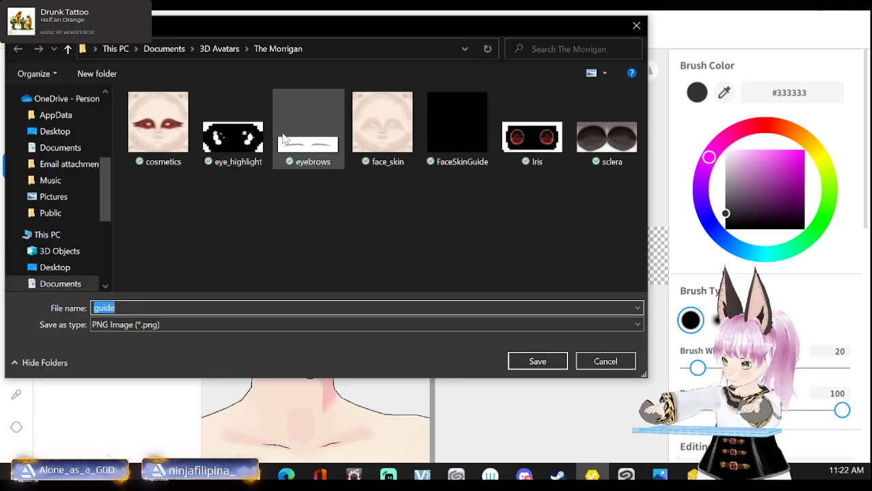
{"action": "type", "text": "eyb"}
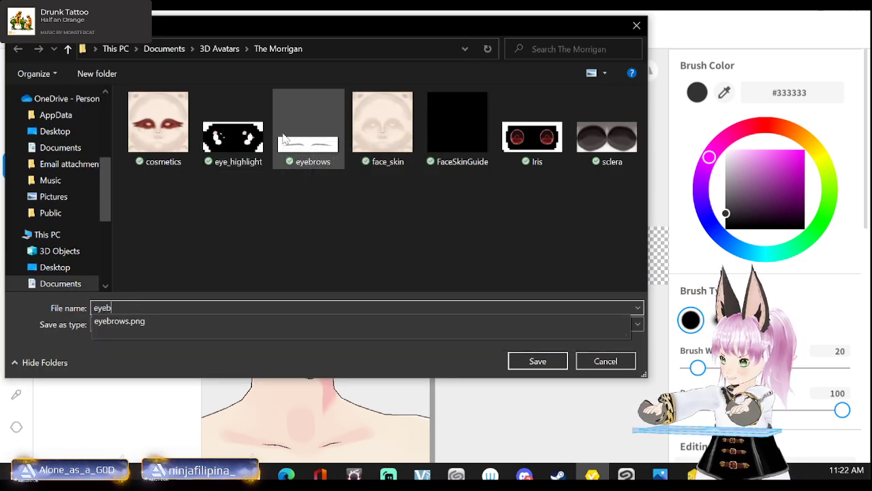
{"action": "type", "text": "rowguide"}
{"action": "key", "text": "Return"}
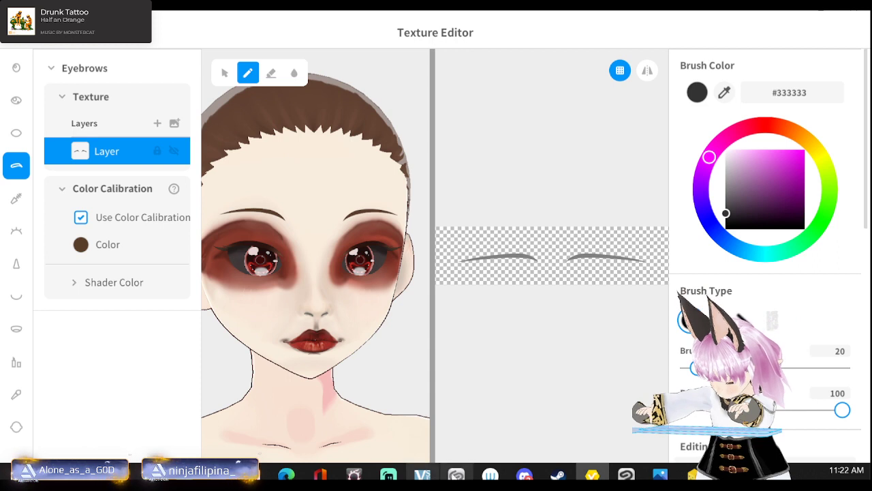
Erase both blush spots from the Default Design layer of the cheeks texture with the eraser at brush width 188.
{"action": "mouse_move", "coordinate": [557, 475]}
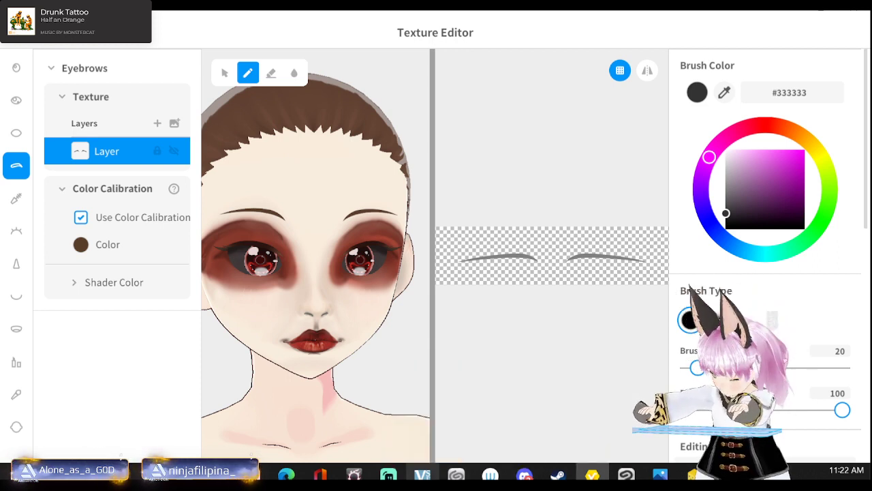
{"action": "mouse_move", "coordinate": [511, 475]}
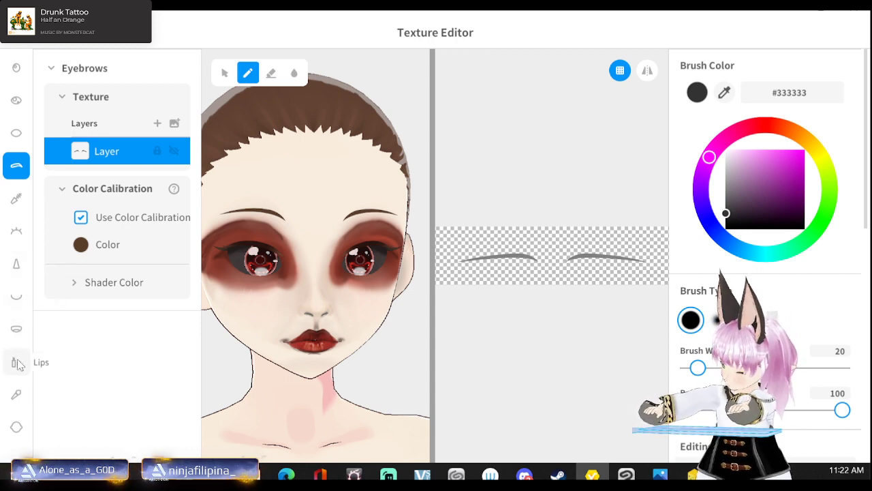
{"action": "left_click", "coordinate": [17, 397]}
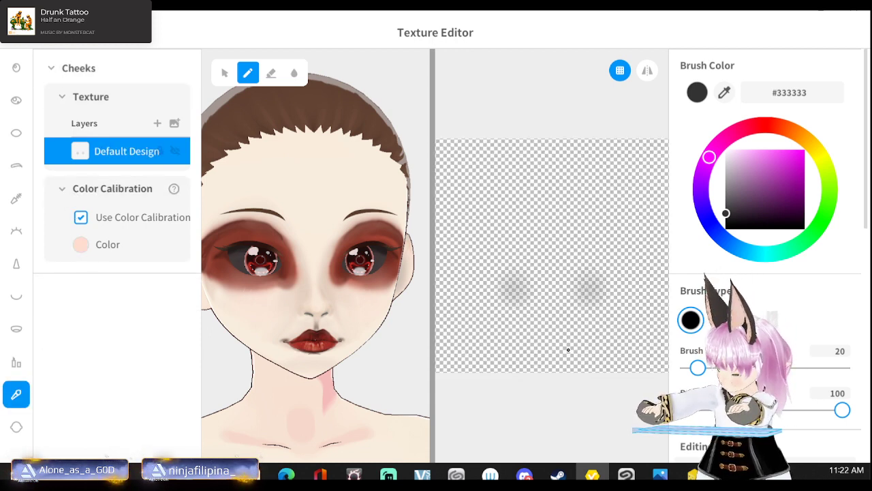
{"action": "left_click", "coordinate": [270, 74]}
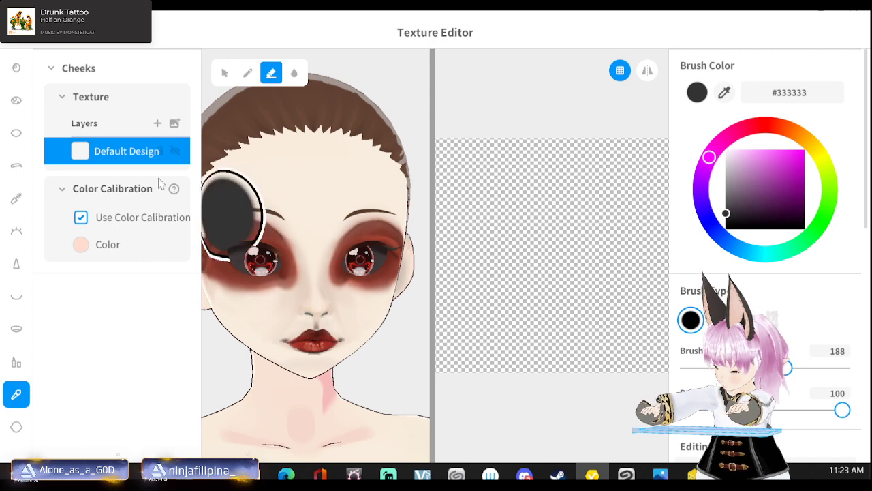
Close the texture editor, saving Cheeks and Skin as new items, and reopen the skin texture for editing.
{"action": "left_click", "coordinate": [19, 34]}
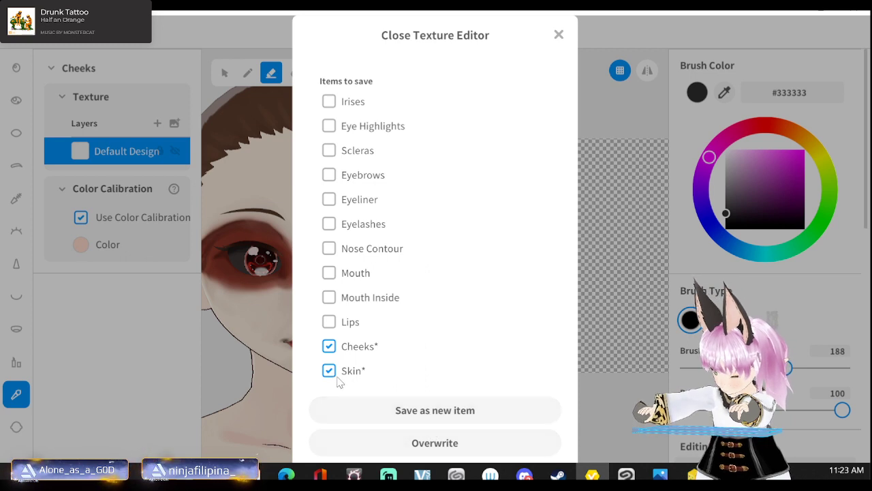
{"action": "left_click", "coordinate": [438, 415]}
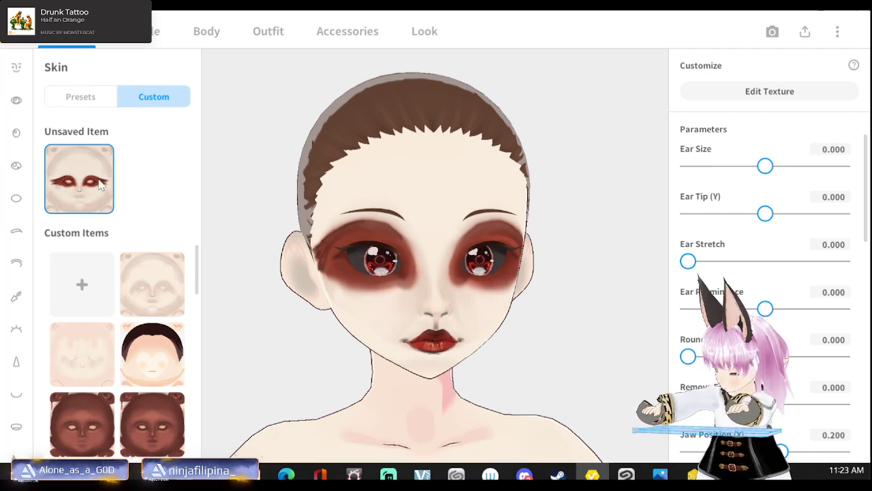
{"action": "left_click", "coordinate": [762, 95]}
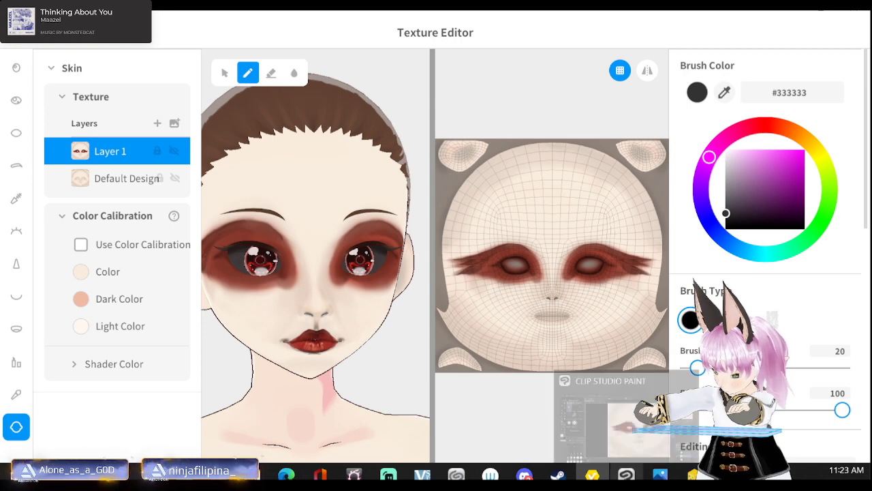
Switch to Clip Studio Paint and smudge the makeup's lower edges under both eyes with the Blend tool at sizes 25 and 40.
{"action": "left_click", "coordinate": [626, 475]}
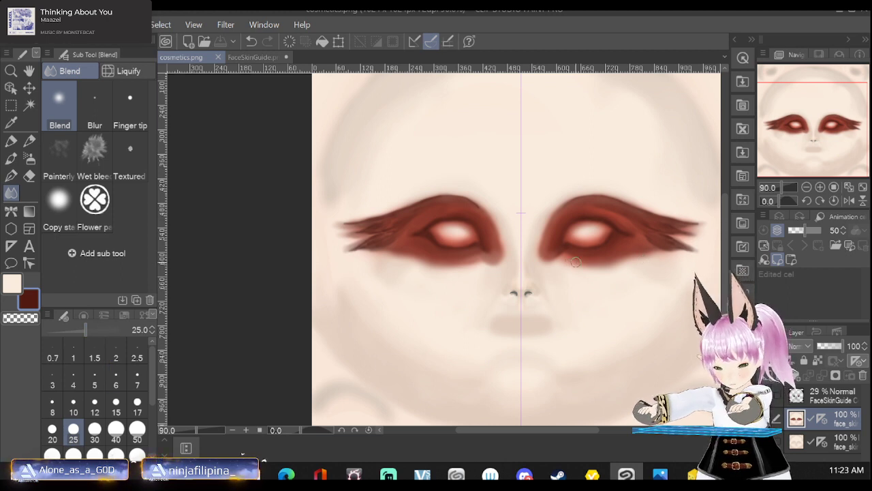
{"action": "mouse_move", "coordinate": [587, 262]}
{"action": "left_mouse_down"}
{"action": "mouse_move", "coordinate": [600, 270]}
{"action": "mouse_move", "coordinate": [585, 270]}
{"action": "mouse_move", "coordinate": [613, 273]}
{"action": "mouse_move", "coordinate": [576, 269]}
{"action": "mouse_move", "coordinate": [644, 257]}
{"action": "left_mouse_up"}
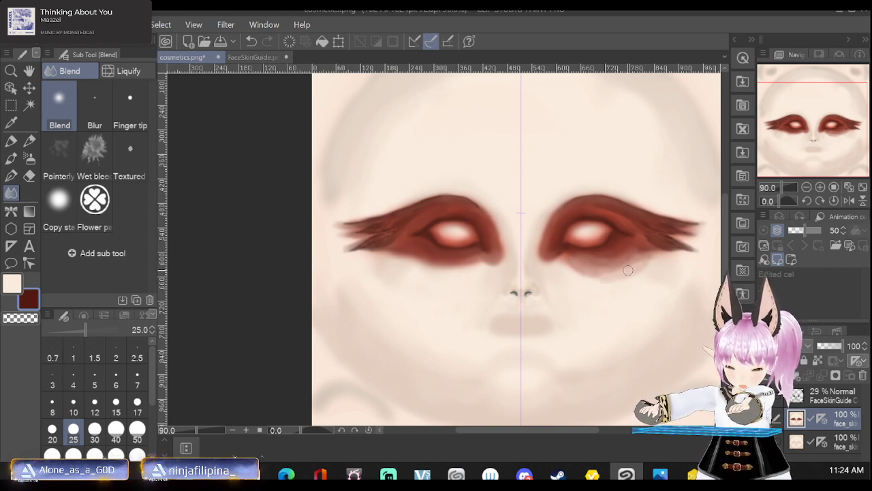
{"action": "left_click", "coordinate": [115, 429]}
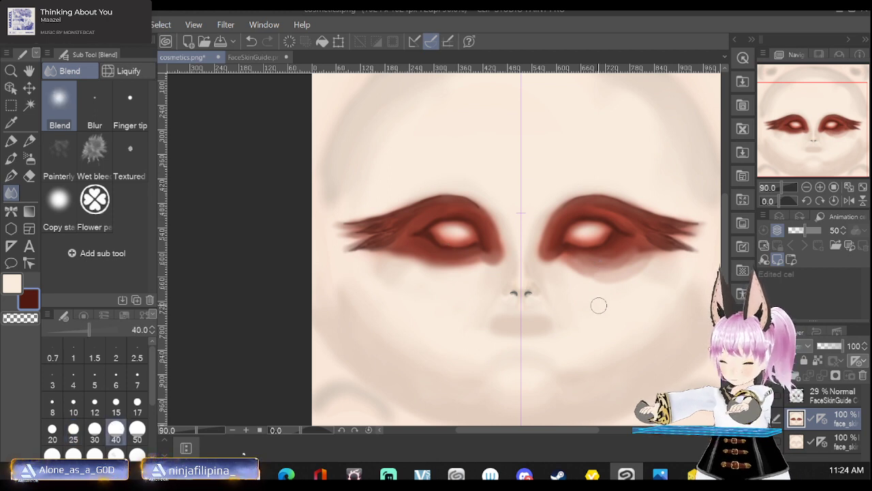
{"action": "mouse_move", "coordinate": [569, 265]}
{"action": "left_mouse_down"}
{"action": "mouse_move", "coordinate": [613, 280]}
{"action": "mouse_move", "coordinate": [647, 259]}
{"action": "mouse_move", "coordinate": [631, 275]}
{"action": "mouse_move", "coordinate": [650, 263]}
{"action": "mouse_move", "coordinate": [657, 273]}
{"action": "mouse_move", "coordinate": [604, 284]}
{"action": "mouse_move", "coordinate": [620, 285]}
{"action": "mouse_move", "coordinate": [565, 270]}
{"action": "mouse_move", "coordinate": [563, 285]}
{"action": "mouse_move", "coordinate": [643, 283]}
{"action": "mouse_move", "coordinate": [671, 258]}
{"action": "mouse_move", "coordinate": [649, 278]}
{"action": "mouse_move", "coordinate": [661, 278]}
{"action": "mouse_move", "coordinate": [627, 292]}
{"action": "mouse_move", "coordinate": [642, 292]}
{"action": "mouse_move", "coordinate": [644, 279]}
{"action": "mouse_move", "coordinate": [585, 288]}
{"action": "mouse_move", "coordinate": [564, 272]}
{"action": "mouse_move", "coordinate": [618, 309]}
{"action": "mouse_move", "coordinate": [602, 297]}
{"action": "mouse_move", "coordinate": [680, 258]}
{"action": "mouse_move", "coordinate": [635, 284]}
{"action": "left_mouse_up"}
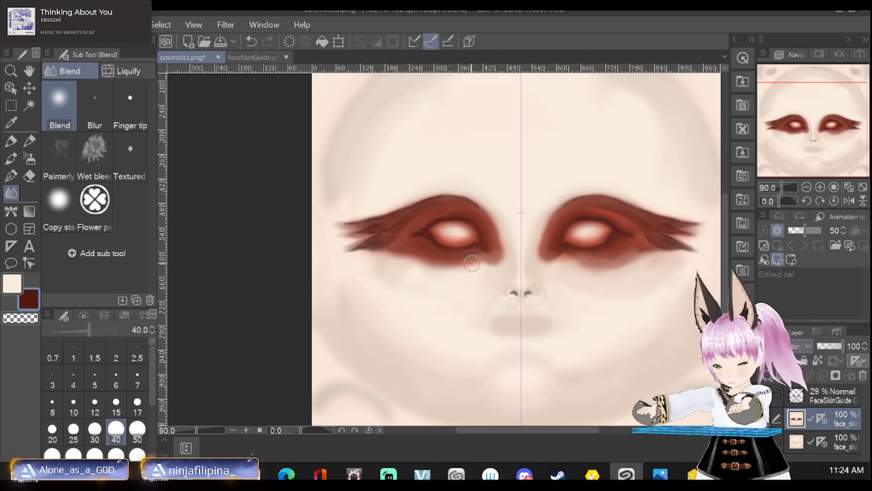
{"action": "mouse_move", "coordinate": [473, 264]}
{"action": "left_mouse_down"}
{"action": "mouse_move", "coordinate": [396, 257]}
{"action": "mouse_move", "coordinate": [478, 265]}
{"action": "mouse_move", "coordinate": [380, 339]}
{"action": "mouse_move", "coordinate": [481, 259]}
{"action": "mouse_move", "coordinate": [410, 252]}
{"action": "mouse_move", "coordinate": [438, 266]}
{"action": "mouse_move", "coordinate": [403, 244]}
{"action": "mouse_move", "coordinate": [480, 256]}
{"action": "mouse_move", "coordinate": [497, 270]}
{"action": "mouse_move", "coordinate": [482, 271]}
{"action": "mouse_move", "coordinate": [482, 263]}
{"action": "mouse_move", "coordinate": [487, 270]}
{"action": "mouse_move", "coordinate": [499, 262]}
{"action": "mouse_move", "coordinate": [464, 272]}
{"action": "mouse_move", "coordinate": [411, 263]}
{"action": "mouse_move", "coordinate": [424, 273]}
{"action": "mouse_move", "coordinate": [390, 260]}
{"action": "mouse_move", "coordinate": [430, 271]}
{"action": "mouse_move", "coordinate": [419, 271]}
{"action": "mouse_move", "coordinate": [486, 267]}
{"action": "mouse_move", "coordinate": [442, 280]}
{"action": "mouse_move", "coordinate": [398, 264]}
{"action": "mouse_move", "coordinate": [451, 289]}
{"action": "mouse_move", "coordinate": [445, 282]}
{"action": "mouse_move", "coordinate": [488, 278]}
{"action": "mouse_move", "coordinate": [447, 290]}
{"action": "mouse_move", "coordinate": [396, 280]}
{"action": "mouse_move", "coordinate": [485, 310]}
{"action": "mouse_move", "coordinate": [455, 283]}
{"action": "mouse_move", "coordinate": [477, 291]}
{"action": "mouse_move", "coordinate": [419, 317]}
{"action": "left_mouse_up"}
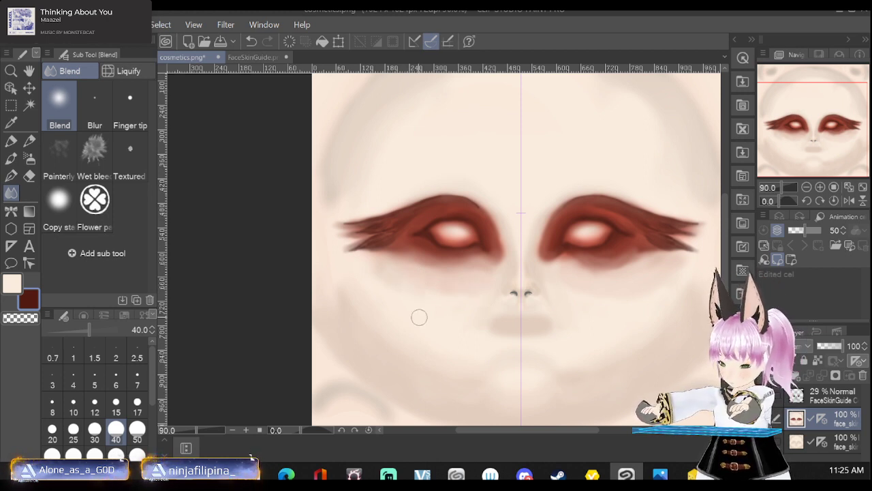
Lighten the smudged area under both eyes with the Soft airbrush at size 40 in the cream skin colour.
{"action": "left_click", "coordinate": [28, 158]}
{"action": "left_click", "coordinate": [11, 283]}
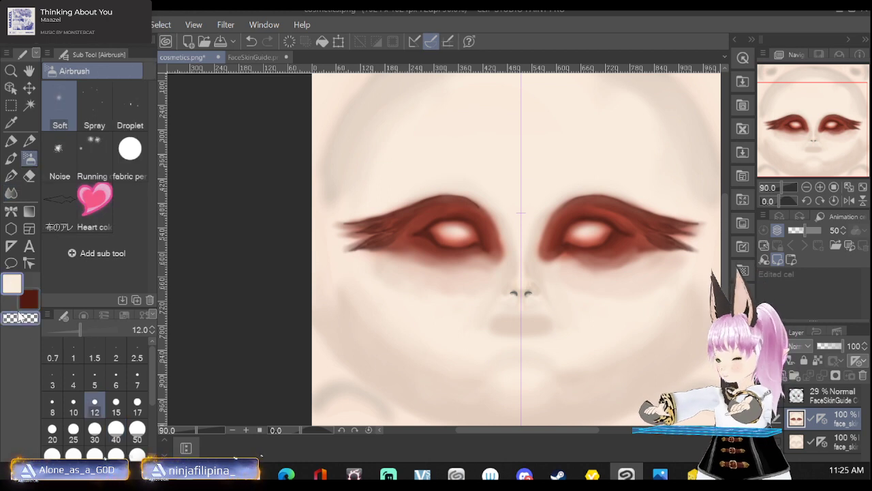
{"action": "left_click", "coordinate": [116, 428]}
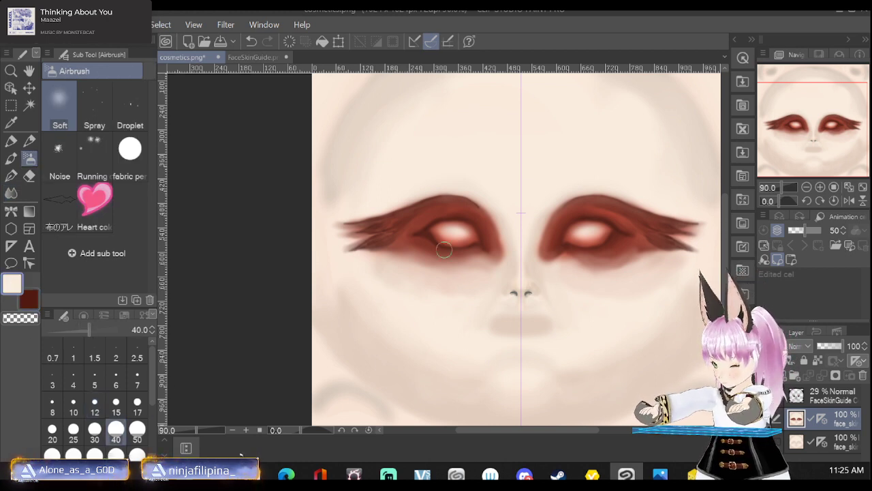
{"action": "mouse_move", "coordinate": [384, 271]}
{"action": "left_mouse_down"}
{"action": "mouse_move", "coordinate": [413, 291]}
{"action": "mouse_move", "coordinate": [384, 278]}
{"action": "mouse_move", "coordinate": [380, 290]}
{"action": "mouse_move", "coordinate": [415, 293]}
{"action": "mouse_move", "coordinate": [413, 274]}
{"action": "left_mouse_up"}
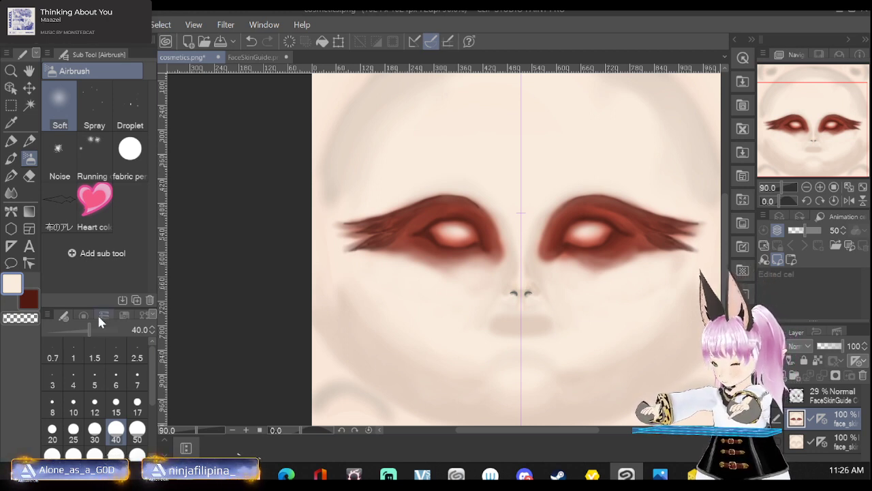
Outline the upper edge of the eye makeup using the Pencil at size 7 in dark brown (H 8, S 56, V 25).
{"action": "left_click", "coordinate": [29, 140]}
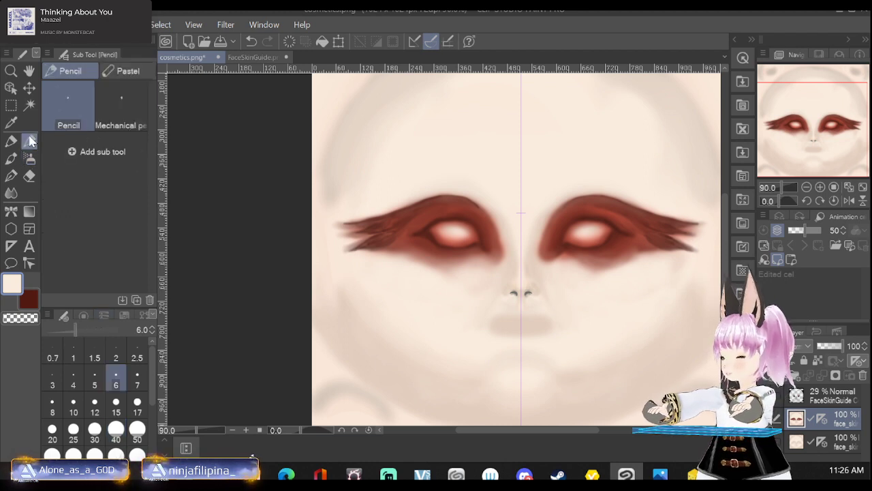
{"action": "left_click", "coordinate": [30, 300]}
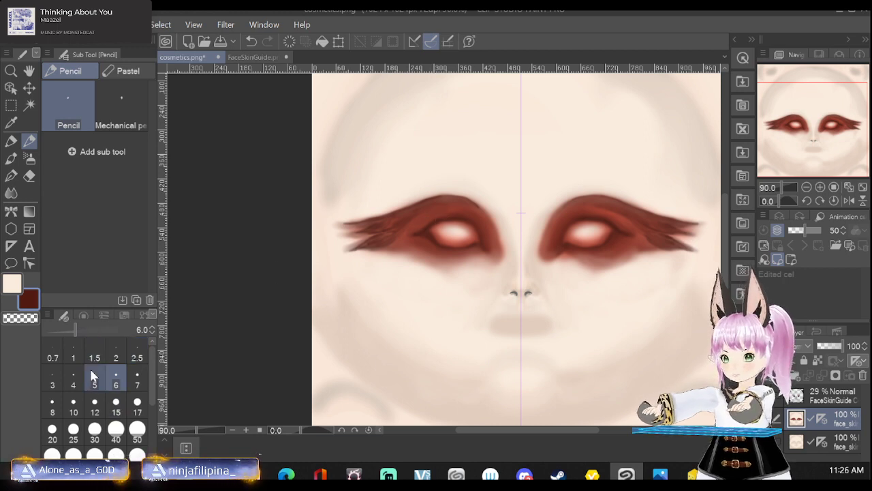
{"action": "left_click", "coordinate": [140, 379]}
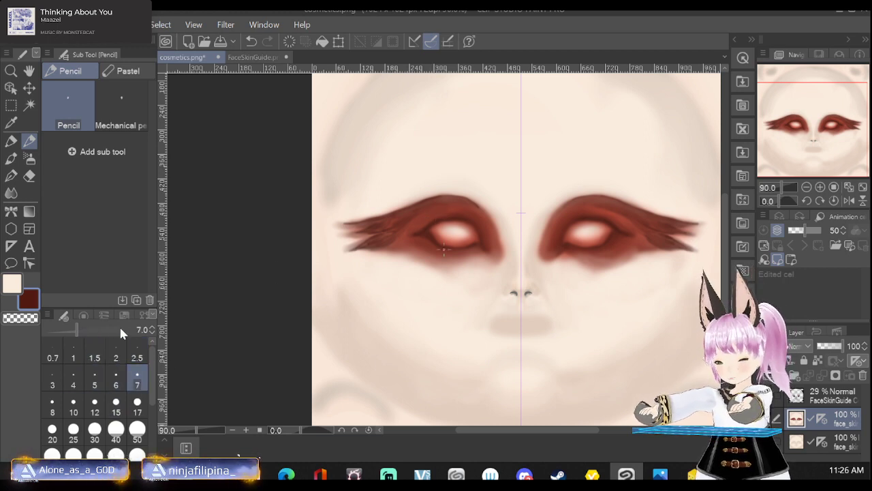
{"action": "left_click", "coordinate": [83, 316]}
{"action": "left_click_drag", "start_coordinate": [117, 394], "coordinate": [109, 396]}
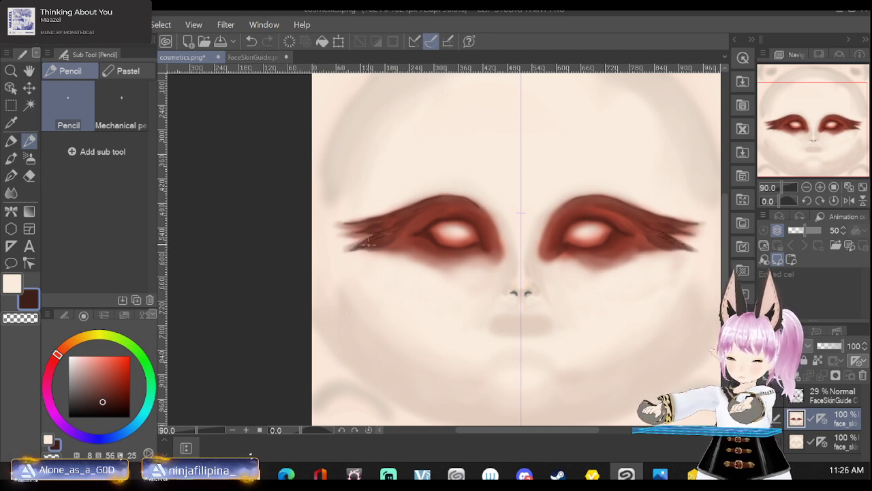
{"action": "mouse_move", "coordinate": [374, 218]}
{"action": "left_mouse_down"}
{"action": "mouse_move", "coordinate": [419, 200]}
{"action": "mouse_move", "coordinate": [346, 217]}
{"action": "left_mouse_up"}
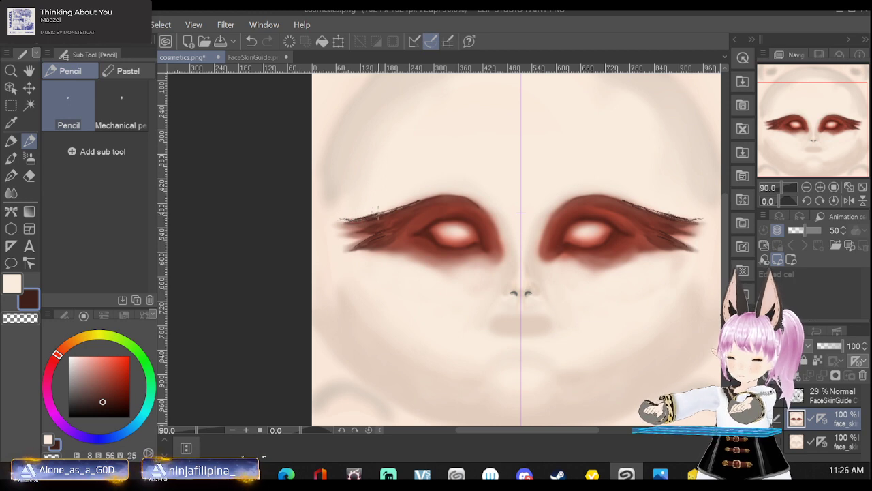
{"action": "mouse_move", "coordinate": [427, 199]}
{"action": "left_mouse_down"}
{"action": "mouse_move", "coordinate": [414, 200]}
{"action": "mouse_move", "coordinate": [456, 198]}
{"action": "left_mouse_up"}
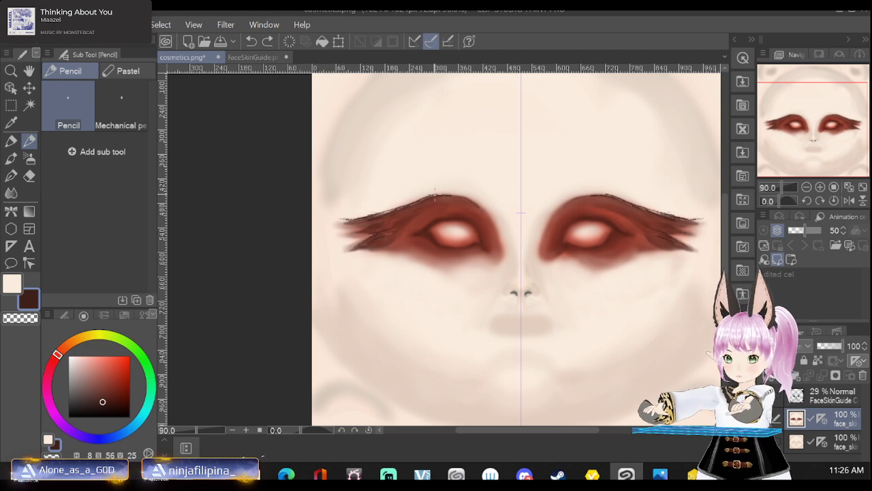
{"action": "left_click_drag", "start_coordinate": [434, 193], "coordinate": [444, 195]}
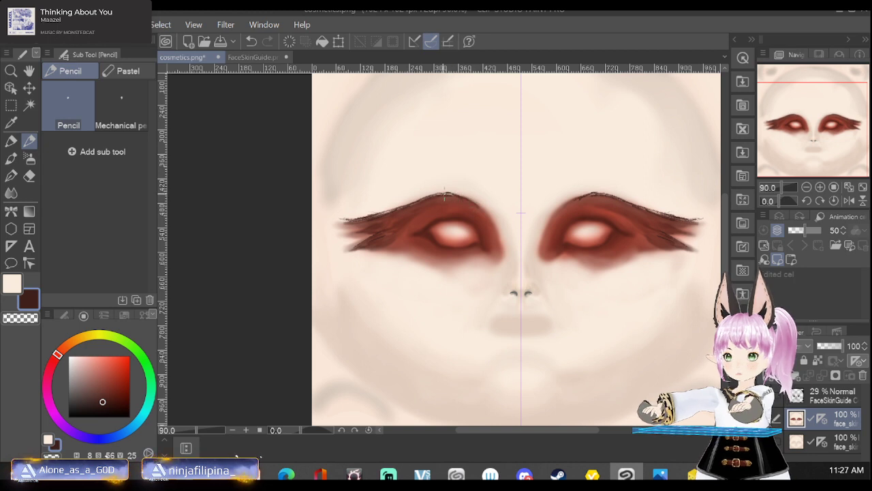
{"action": "left_click_drag", "start_coordinate": [451, 194], "coordinate": [441, 195]}
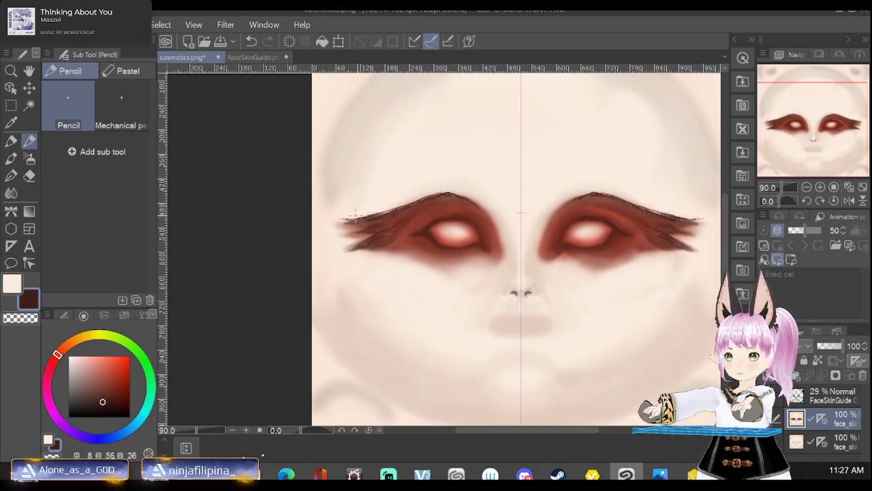
Draw feathered pencil strokes through the makeup's outer wings and change the drawing colour to dark red (H 8, S 74, V 35).
{"action": "mouse_move", "coordinate": [355, 216]}
{"action": "left_mouse_down"}
{"action": "mouse_move", "coordinate": [334, 224]}
{"action": "mouse_move", "coordinate": [367, 218]}
{"action": "mouse_move", "coordinate": [336, 230]}
{"action": "mouse_move", "coordinate": [380, 220]}
{"action": "mouse_move", "coordinate": [335, 231]}
{"action": "mouse_move", "coordinate": [397, 218]}
{"action": "mouse_move", "coordinate": [338, 241]}
{"action": "mouse_move", "coordinate": [381, 228]}
{"action": "mouse_move", "coordinate": [357, 252]}
{"action": "left_mouse_up"}
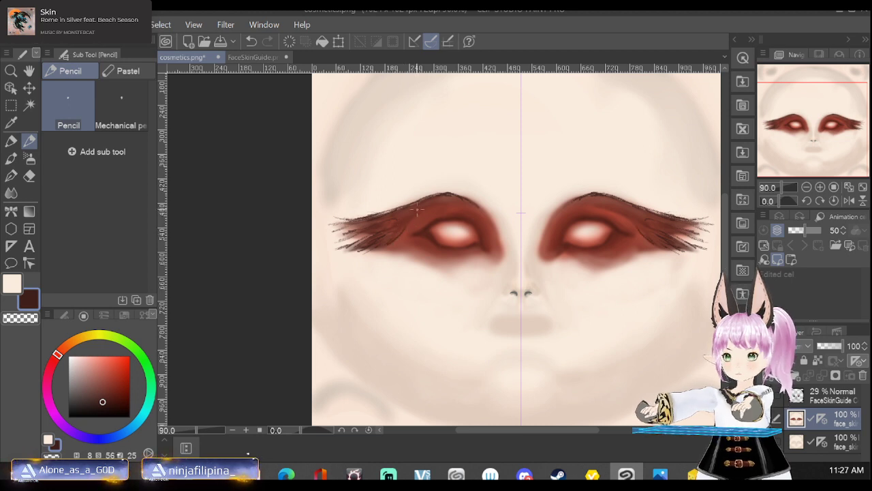
{"action": "left_click_drag", "start_coordinate": [398, 220], "coordinate": [379, 226]}
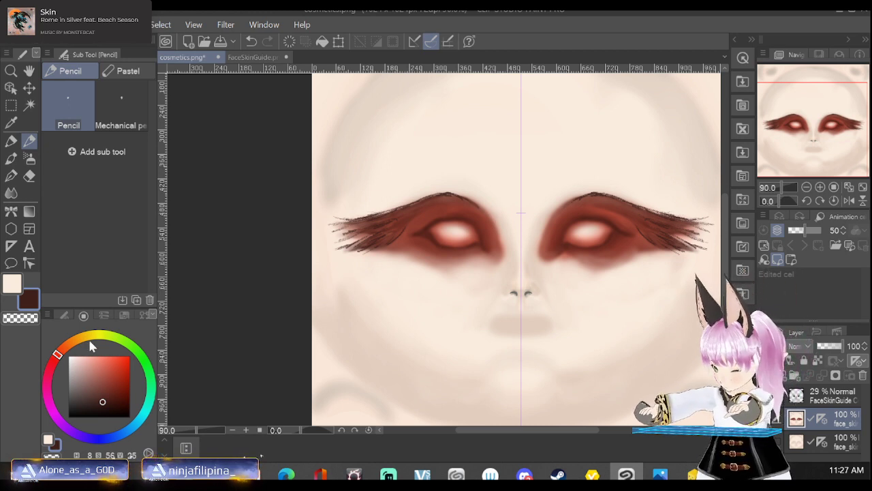
{"action": "left_click", "coordinate": [113, 395]}
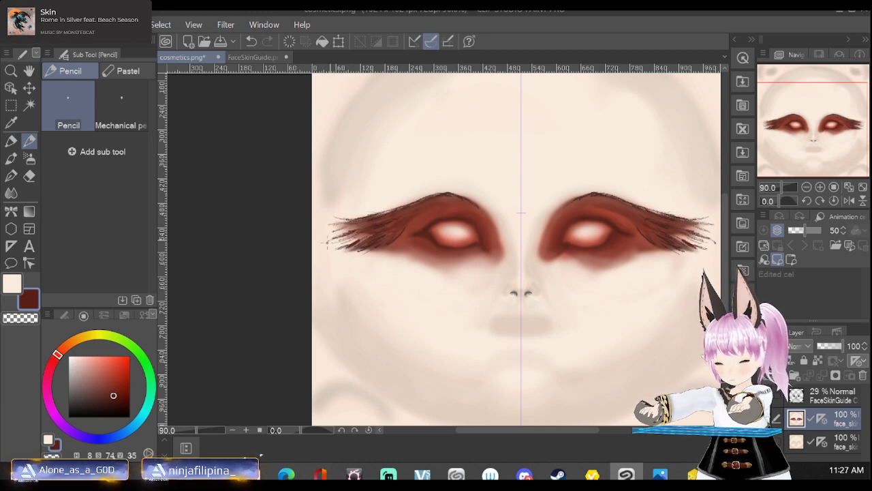
Extend the feathered outer wings of the eye makeup with more dark red pencil strokes (H 8, S 74, V 35).
{"action": "mouse_move", "coordinate": [343, 231]}
{"action": "left_mouse_down"}
{"action": "mouse_move", "coordinate": [328, 243]}
{"action": "mouse_move", "coordinate": [337, 226]}
{"action": "left_mouse_up"}
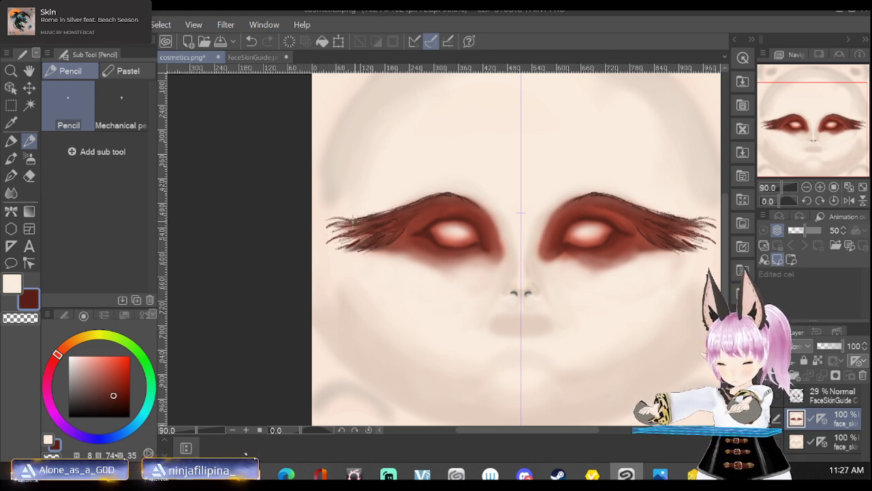
{"action": "left_click_drag", "start_coordinate": [371, 216], "coordinate": [357, 225]}
{"action": "left_click_drag", "start_coordinate": [405, 207], "coordinate": [379, 216]}
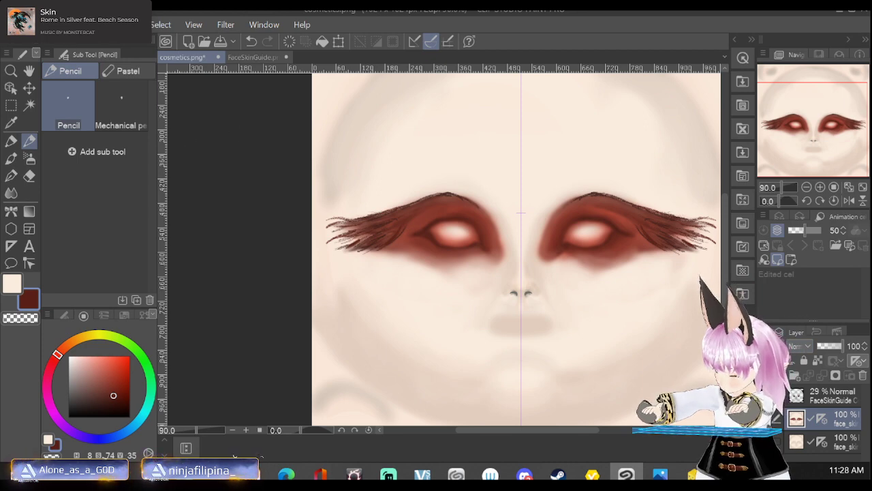
Save the face texture as cosmetics in PNG format in The Morrigan folder, replacing the existing file.
{"action": "left_click", "coordinate": [14, 25]}
{"action": "left_click", "coordinate": [72, 88]}
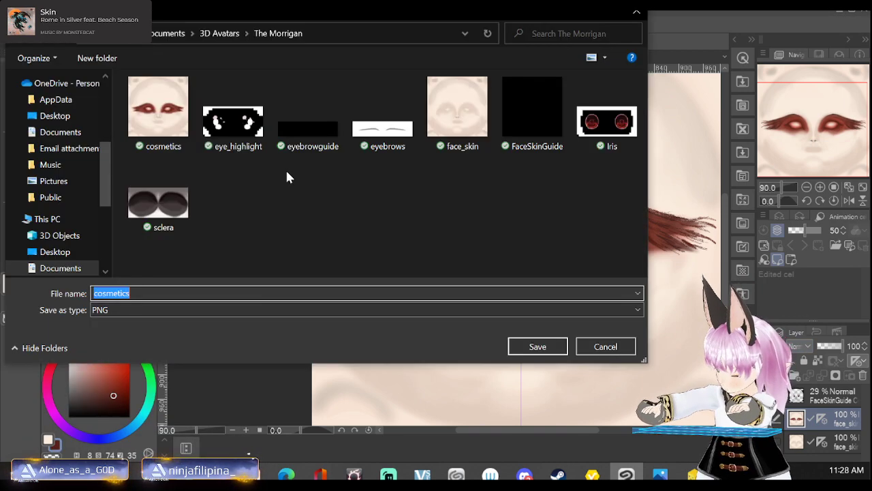
{"action": "left_click", "coordinate": [158, 109]}
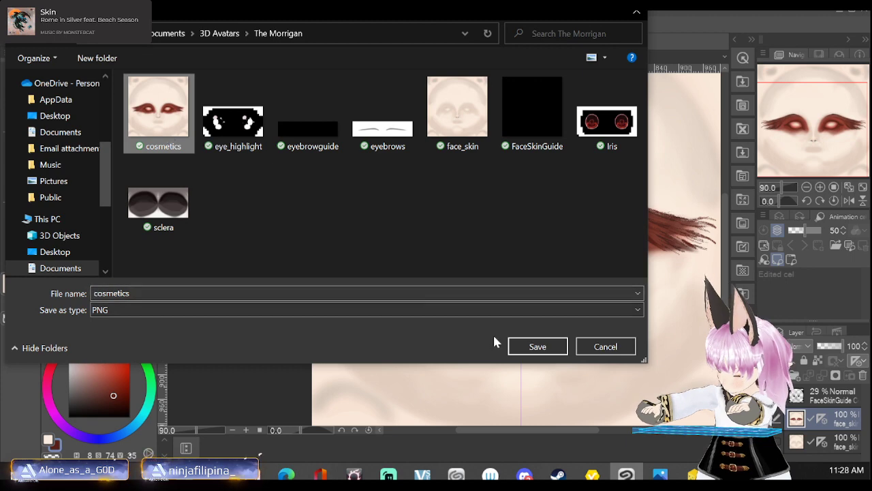
{"action": "left_click", "coordinate": [537, 345]}
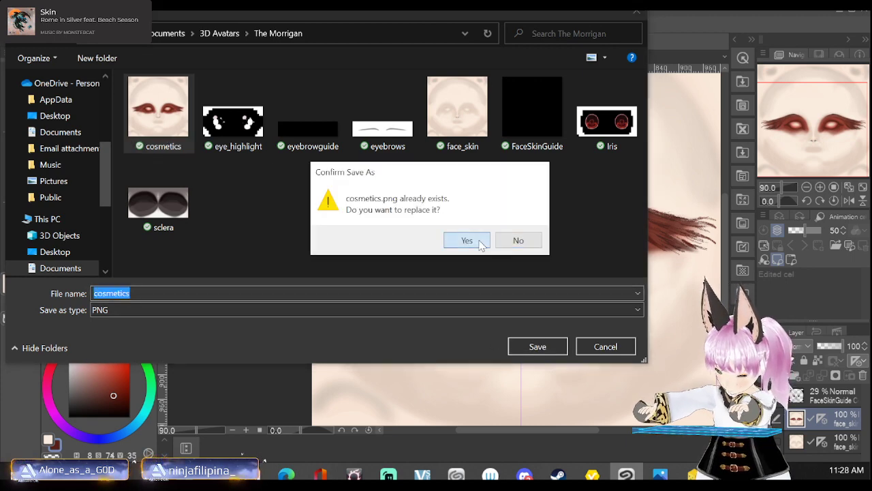
{"action": "left_click", "coordinate": [414, 239]}
{"action": "left_click", "coordinate": [473, 189]}
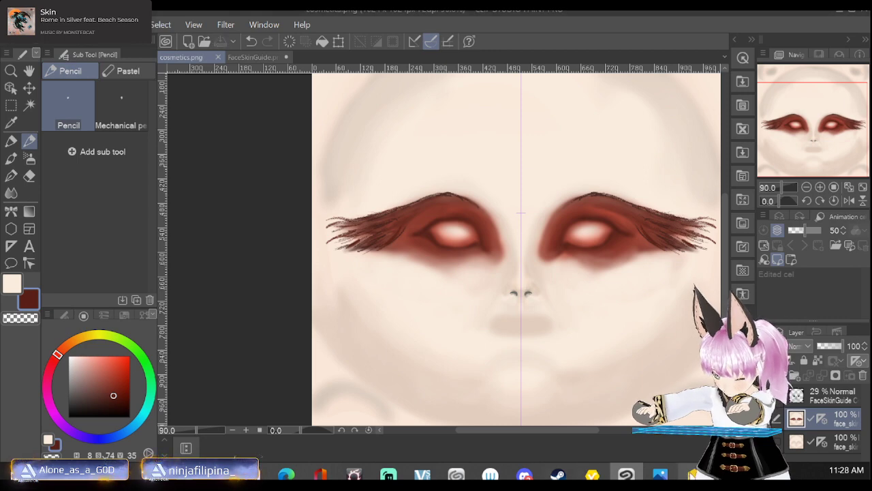
Switch to VRoid Studio and import the cosmetics image into Layer 1 of the face skin texture.
{"action": "left_click", "coordinate": [593, 473]}
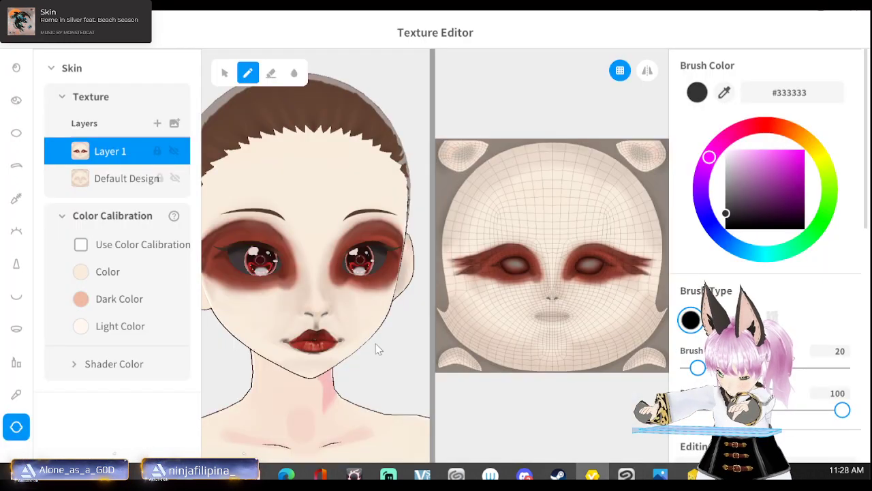
{"action": "right_click", "coordinate": [103, 152]}
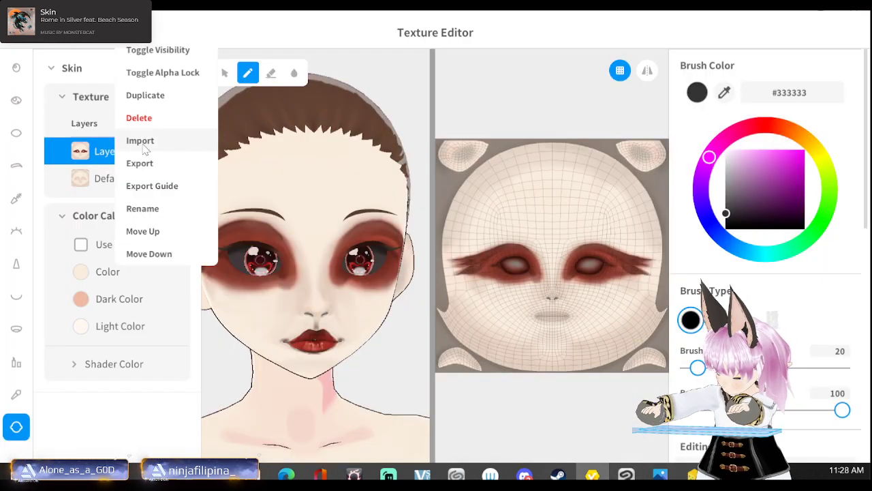
{"action": "left_click", "coordinate": [144, 145]}
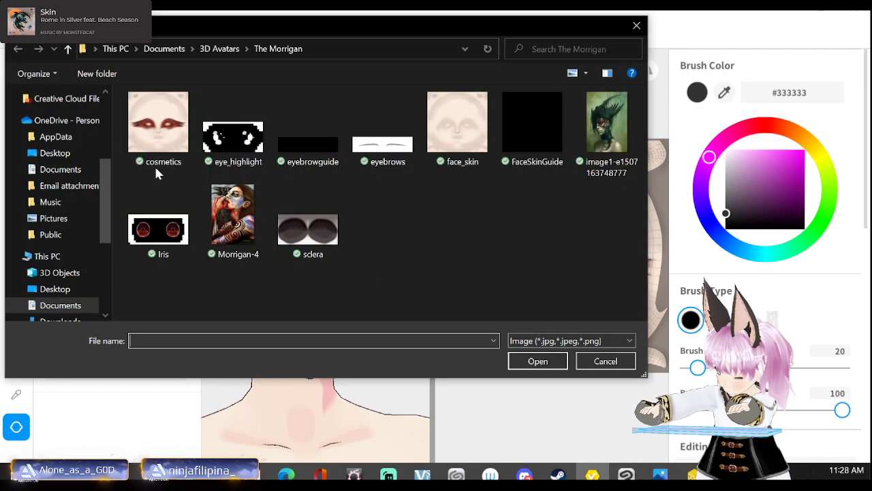
{"action": "left_click", "coordinate": [150, 138]}
{"action": "left_click", "coordinate": [538, 361]}
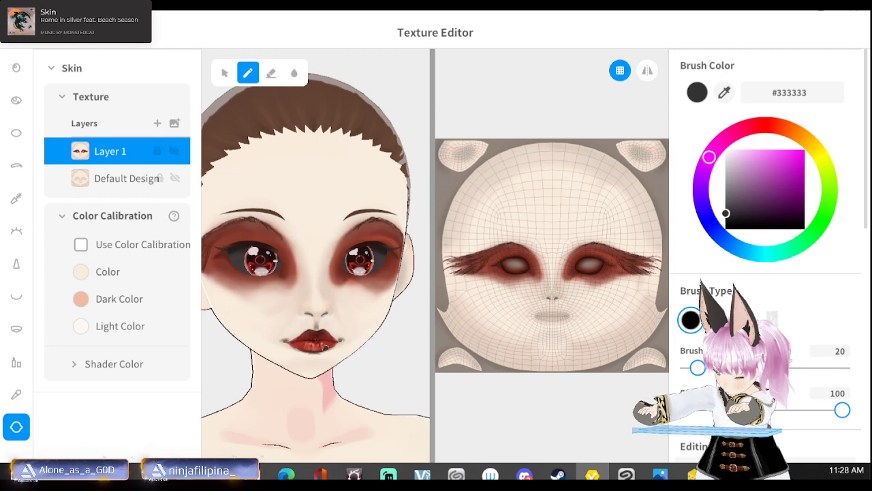
Examine how the feathered eye makeup wraps around the model's face from the front and in profile.
{"action": "scroll", "coordinate": [310, 353], "scroll_direction": "down", "scroll_amount": 3}
{"action": "right_click_drag", "start_coordinate": [310, 353], "coordinate": [398, 314]}
{"action": "scroll", "coordinate": [302, 311], "scroll_direction": "up", "scroll_amount": 3}
{"action": "scroll", "coordinate": [303, 311], "scroll_direction": "down", "scroll_amount": 4}
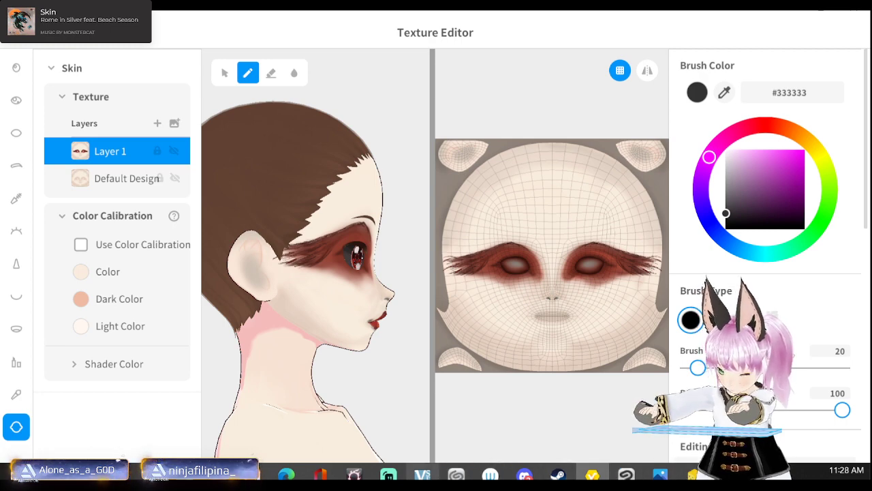
{"action": "mouse_move", "coordinate": [590, 475]}
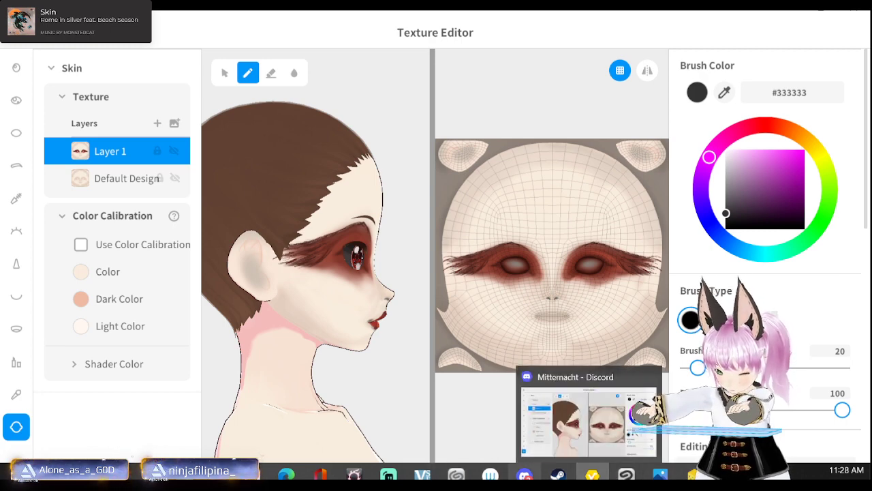
{"action": "mouse_move", "coordinate": [524, 475]}
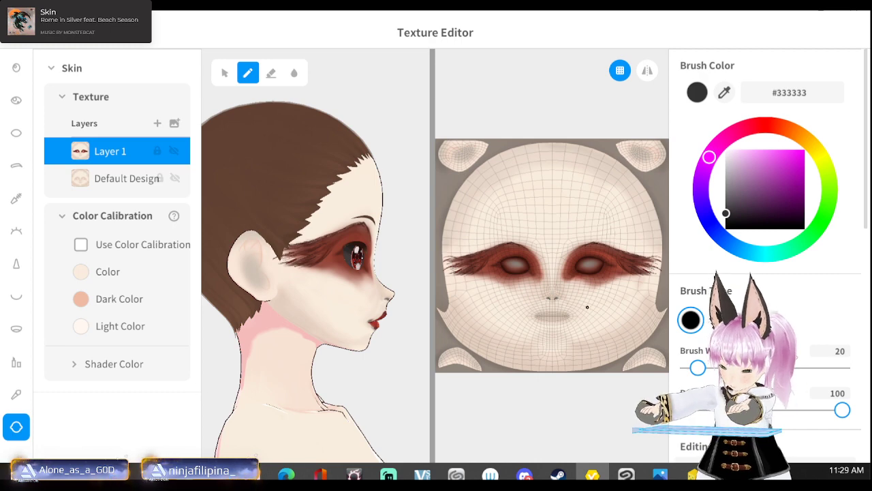
Switch to Clip Studio Paint and smudge the pencil lines along the makeup's upper edge with the Blend tool.
{"action": "left_click", "coordinate": [626, 474]}
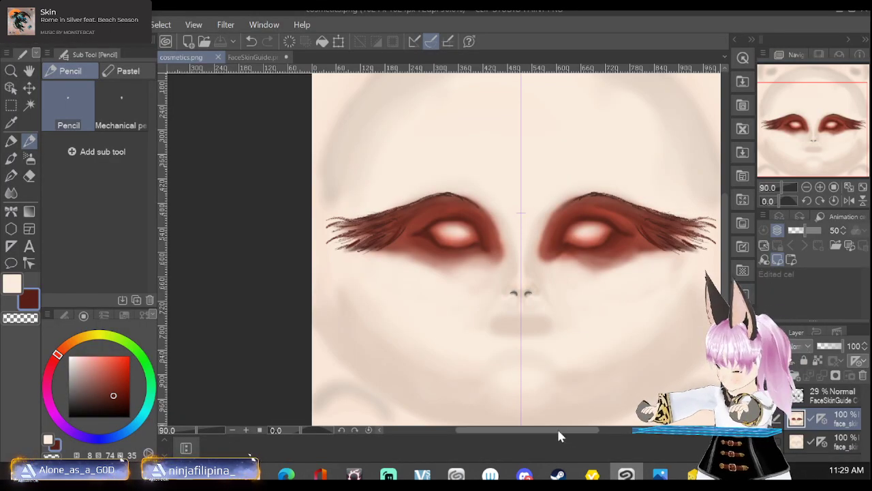
{"action": "left_click", "coordinate": [11, 193]}
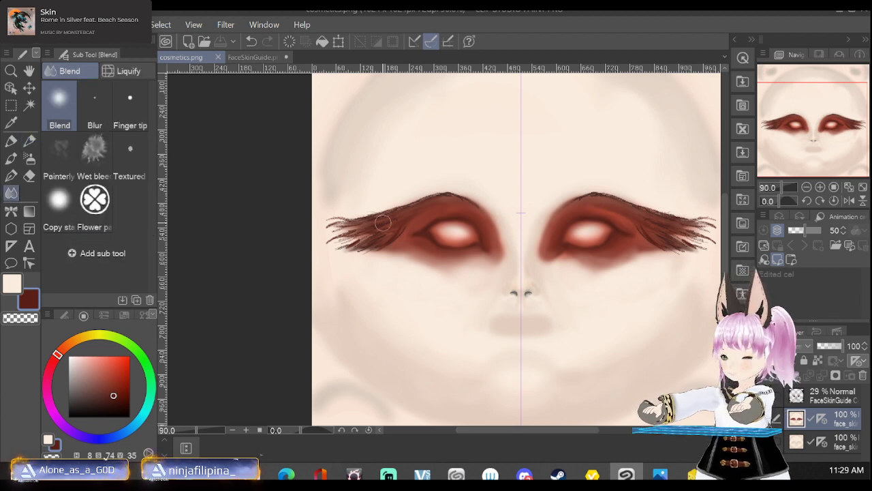
{"action": "mouse_move", "coordinate": [415, 218]}
{"action": "left_mouse_down"}
{"action": "mouse_move", "coordinate": [445, 200]}
{"action": "mouse_move", "coordinate": [434, 200]}
{"action": "mouse_move", "coordinate": [467, 205]}
{"action": "left_mouse_up"}
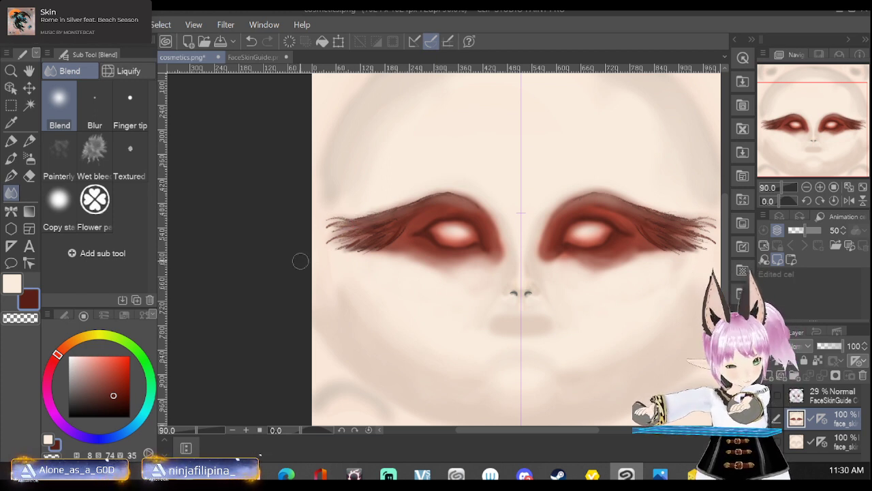
Undo the blending, the feathered pencil strokes and the dark upper outline, back to the softly blended winged makeup.
{"action": "key", "text": "ctrl+z"}
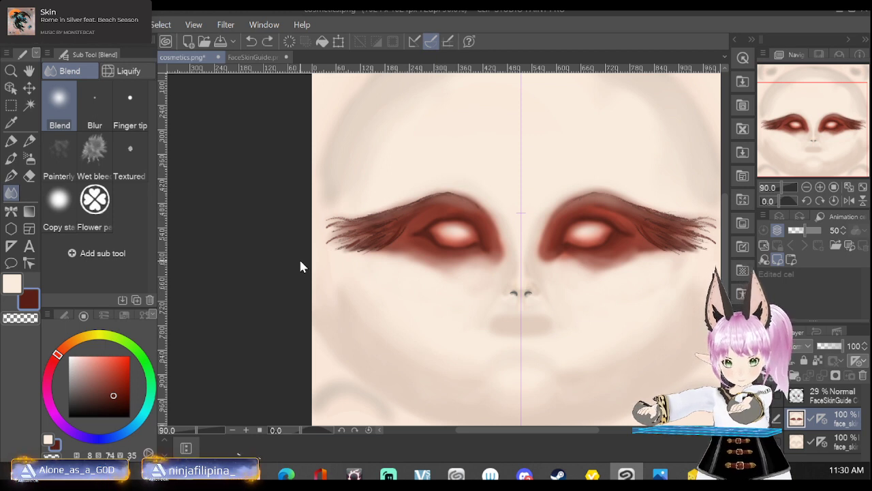
{"action": "key", "text": "ctrl+z"}
{"action": "key", "text": "ctrl+z"}
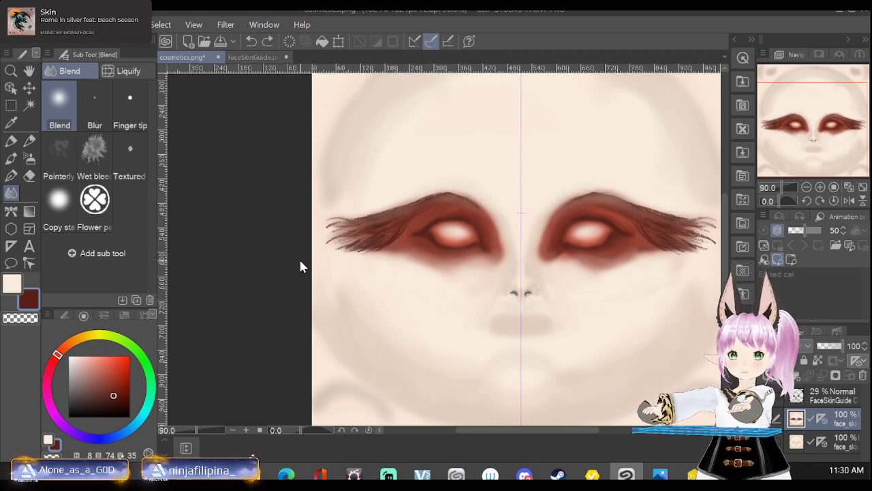
{"action": "key", "text": "ctrl+z"}
{"action": "key", "text": "ctrl+z"}
{"action": "key", "text": "ctrl+z"}
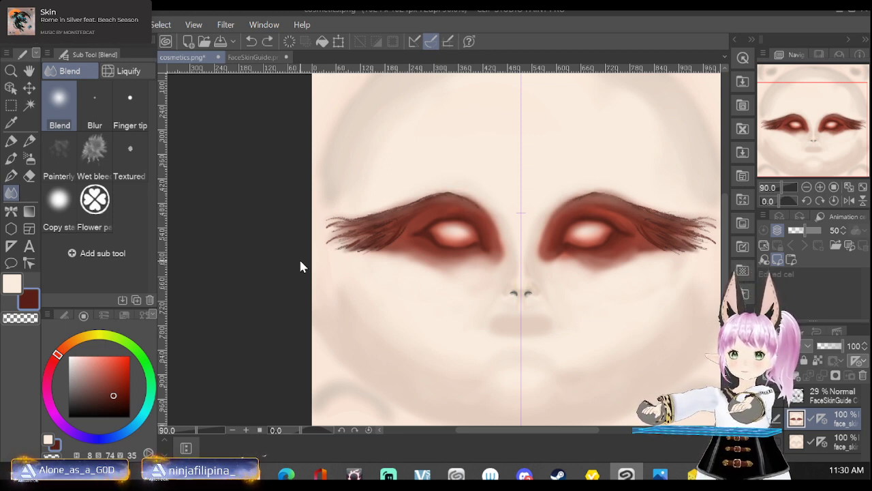
{"action": "key", "text": "ctrl+z"}
{"action": "key", "text": "ctrl+z"}
{"action": "key", "text": "ctrl+z"}
{"action": "key", "text": "ctrl+z"}
{"action": "key", "text": "ctrl+z"}
{"action": "key", "text": "ctrl+z"}
{"action": "key", "text": "ctrl+z"}
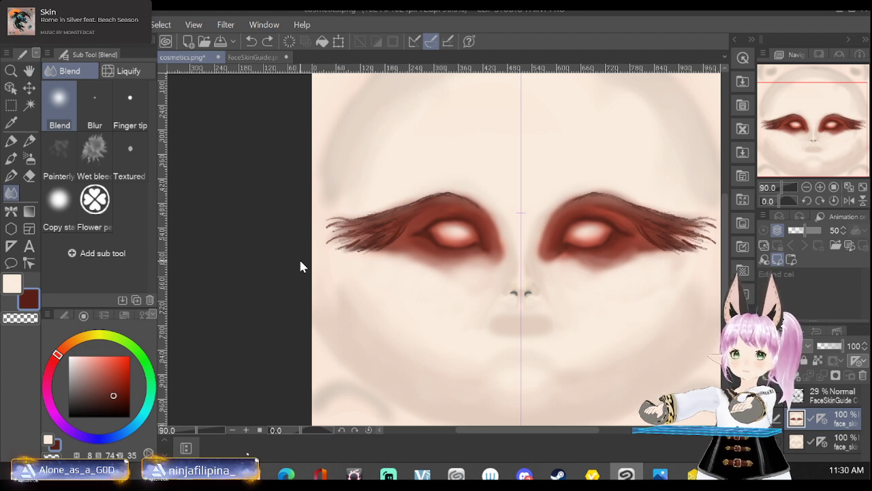
{"action": "key", "text": "ctrl+z"}
{"action": "key", "text": "ctrl+z"}
{"action": "key", "text": "ctrl+z"}
{"action": "key", "text": "ctrl+z"}
{"action": "key", "text": "ctrl+z"}
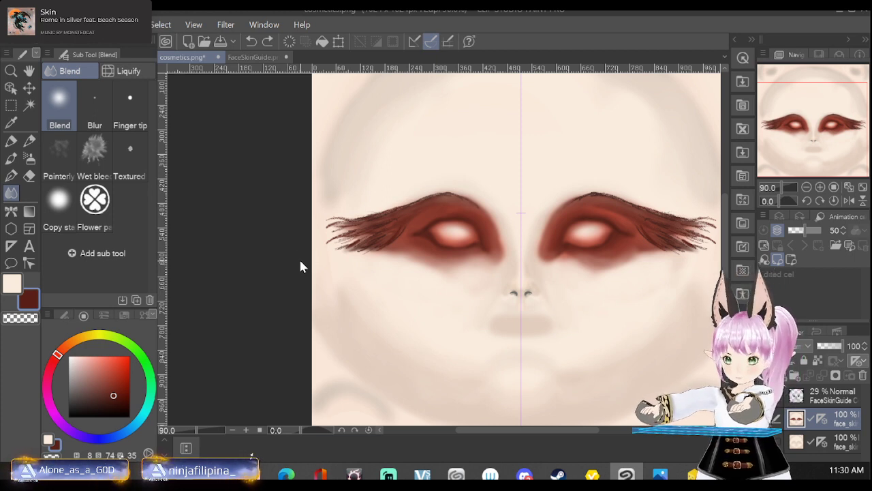
{"action": "key", "text": "ctrl+z"}
{"action": "key", "text": "ctrl+z"}
{"action": "key", "text": "ctrl+z"}
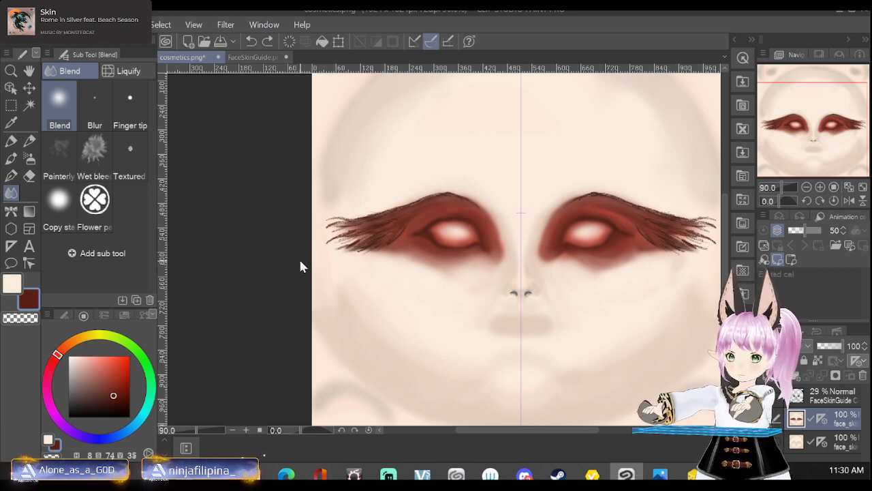
{"action": "key", "text": "ctrl+z"}
{"action": "key", "text": "ctrl+z"}
{"action": "key", "text": "ctrl+z"}
{"action": "key", "text": "ctrl+z"}
{"action": "key", "text": "ctrl+z"}
{"action": "key", "text": "ctrl+z"}
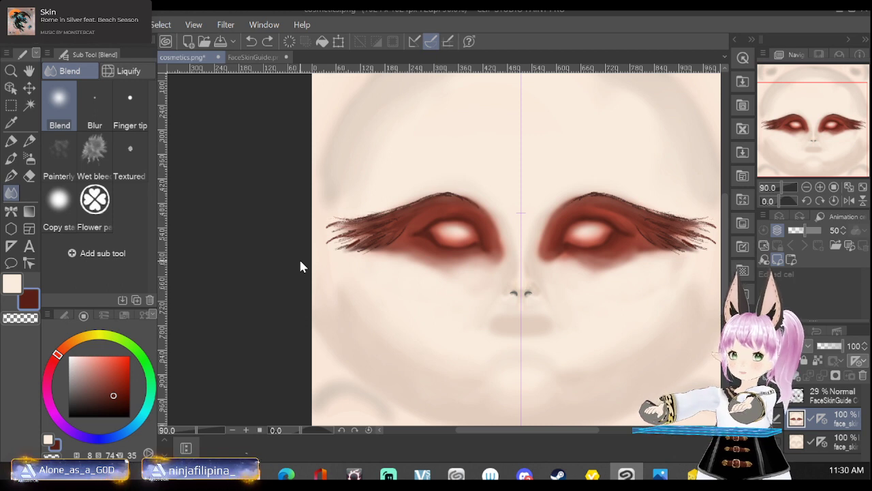
{"action": "key", "text": "ctrl+z"}
{"action": "key", "text": "ctrl+z"}
{"action": "key", "text": "ctrl+z"}
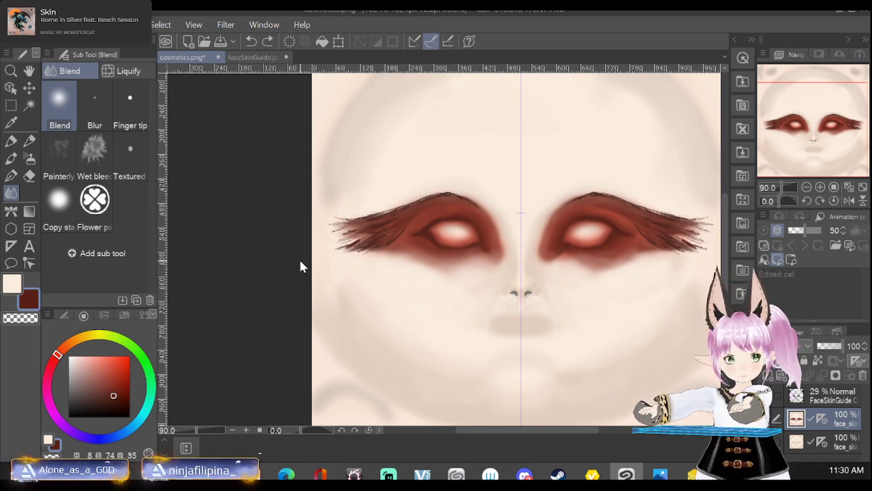
{"action": "key", "text": "ctrl+z"}
{"action": "key", "text": "ctrl+z"}
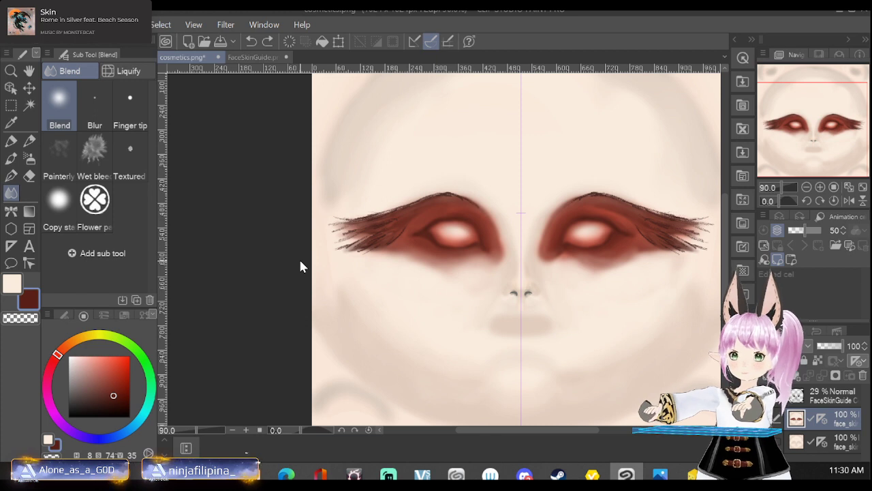
{"action": "key", "text": "ctrl+z"}
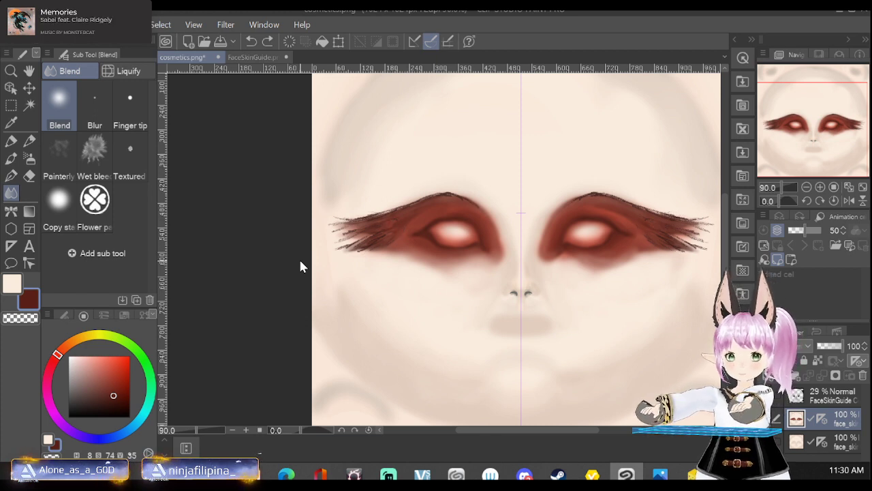
{"action": "key", "text": "ctrl+z"}
{"action": "key", "text": "ctrl+z"}
{"action": "key", "text": "ctrl+z"}
{"action": "key", "text": "ctrl+z"}
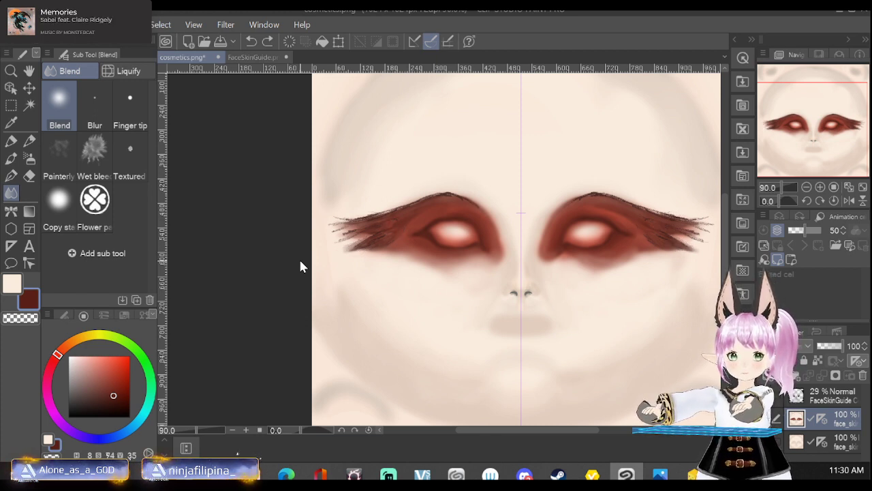
{"action": "key", "text": "ctrl+z"}
{"action": "key", "text": "ctrl+z"}
{"action": "key", "text": "ctrl+z"}
{"action": "key", "text": "ctrl+z"}
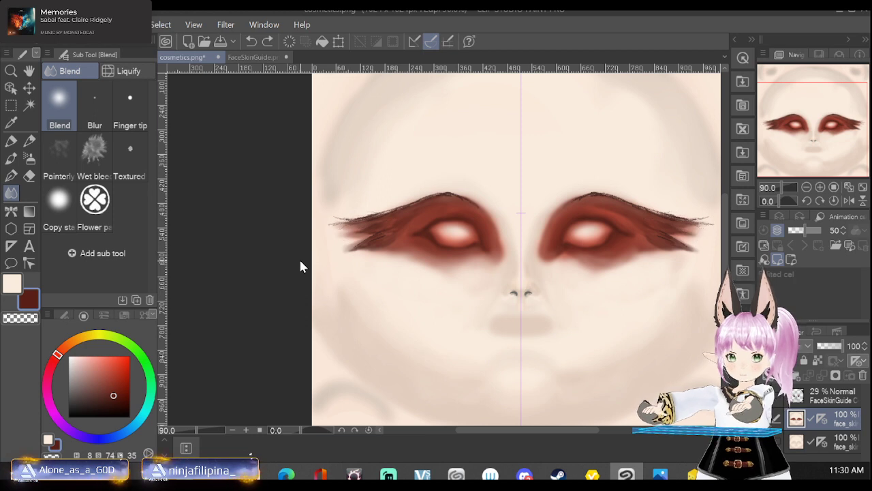
{"action": "key", "text": "ctrl+z"}
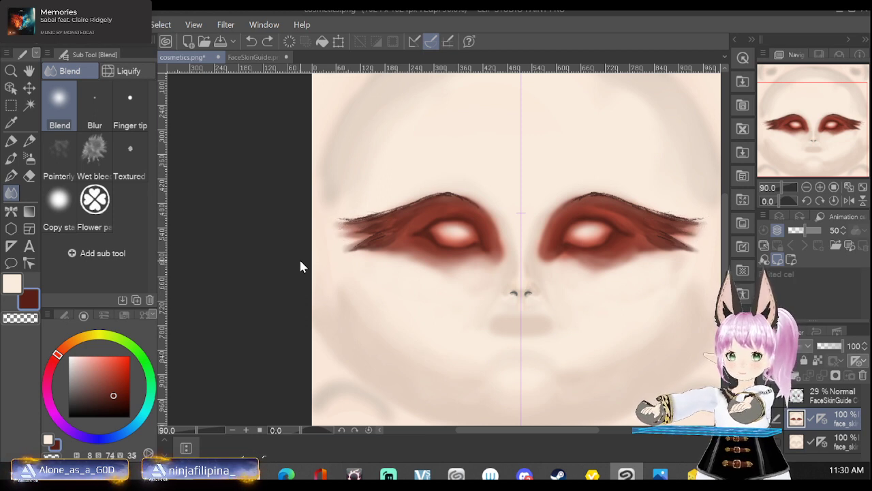
{"action": "key", "text": "ctrl+z"}
{"action": "key", "text": "ctrl+z"}
{"action": "key", "text": "ctrl+z"}
{"action": "key", "text": "ctrl+z"}
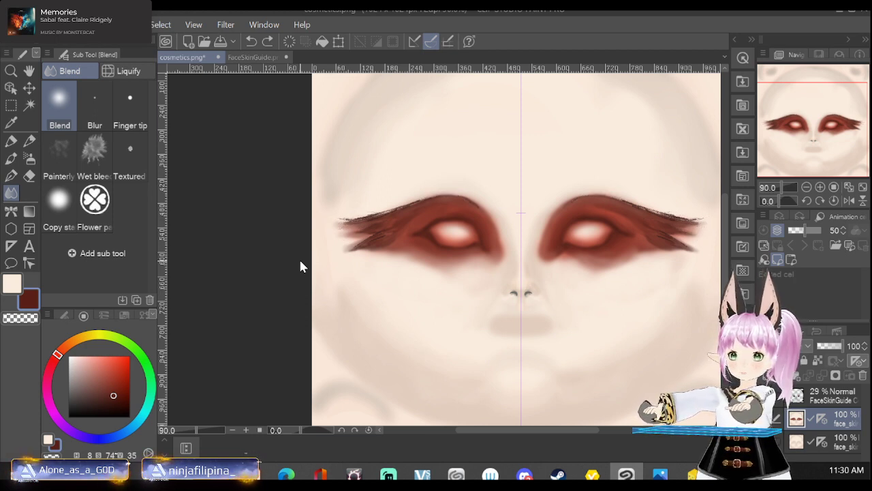
{"action": "key", "text": "ctrl+z"}
{"action": "key", "text": "ctrl+z"}
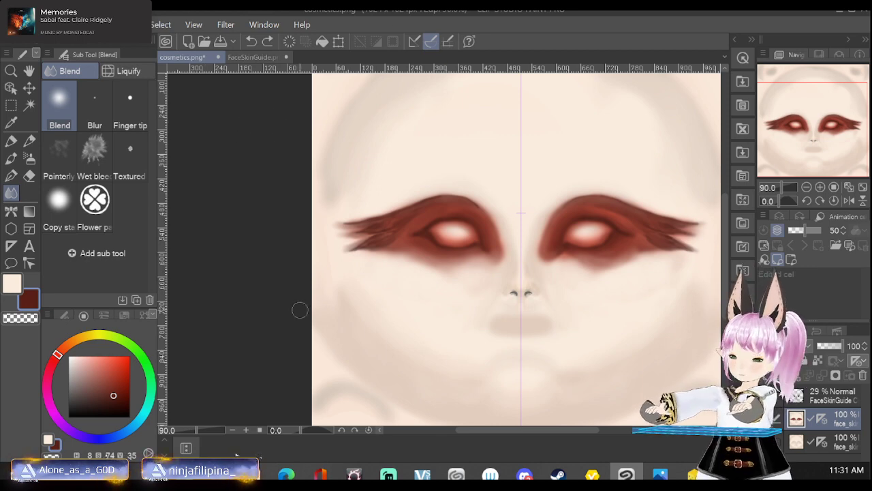
Save the face texture over the existing cosmetics.png in The Morrigan folder, accepting the loss of layer information.
{"action": "left_click", "coordinate": [39, 25]}
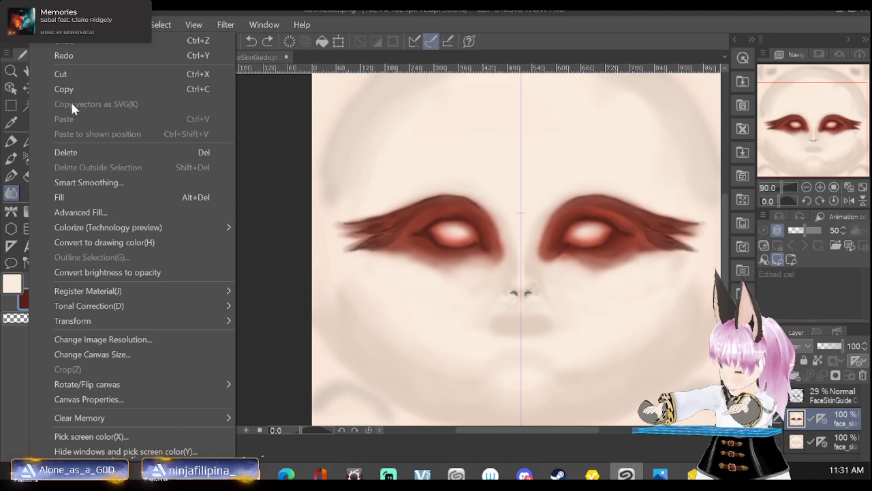
{"action": "mouse_move", "coordinate": [16, 25]}
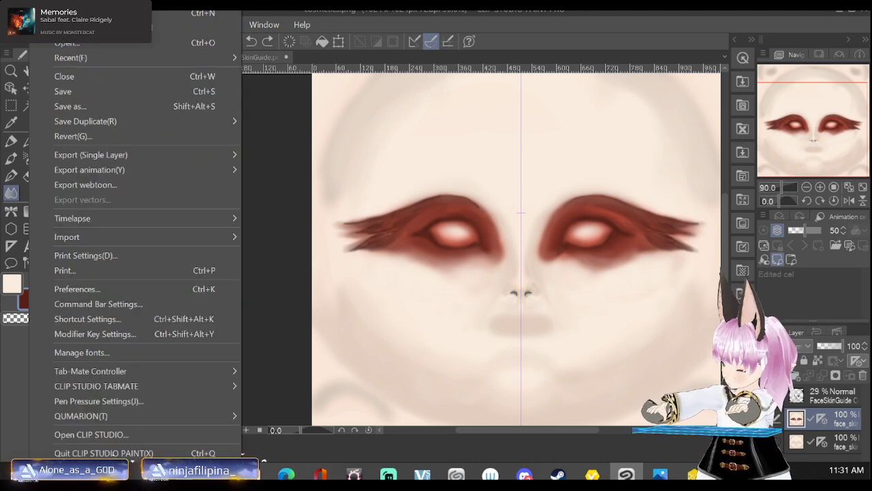
{"action": "left_click", "coordinate": [55, 92]}
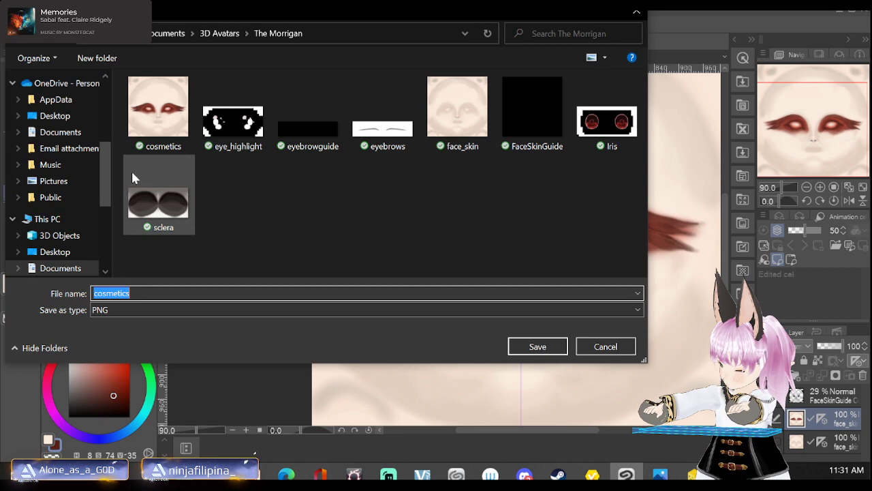
{"action": "left_click", "coordinate": [158, 109]}
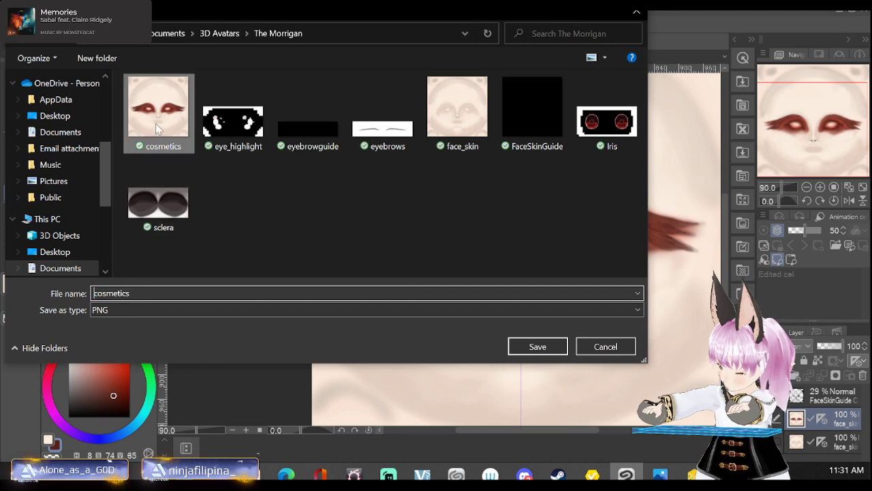
{"action": "left_click", "coordinate": [523, 350]}
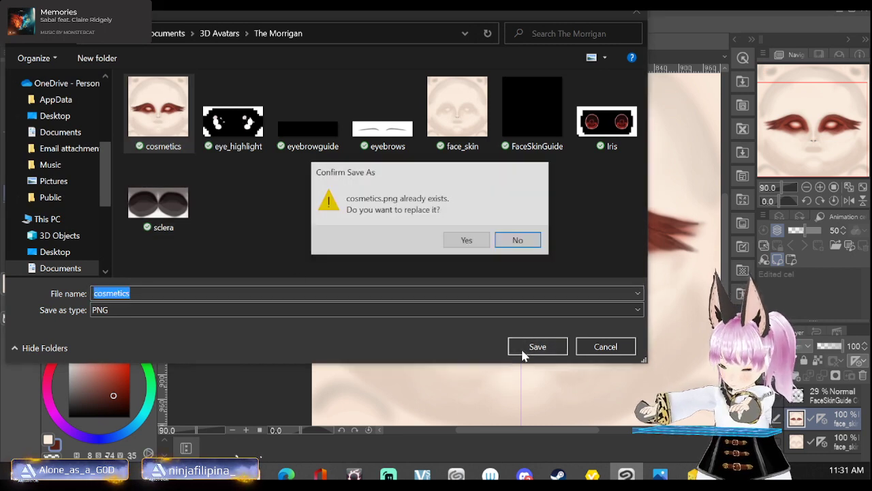
{"action": "left_click", "coordinate": [467, 242]}
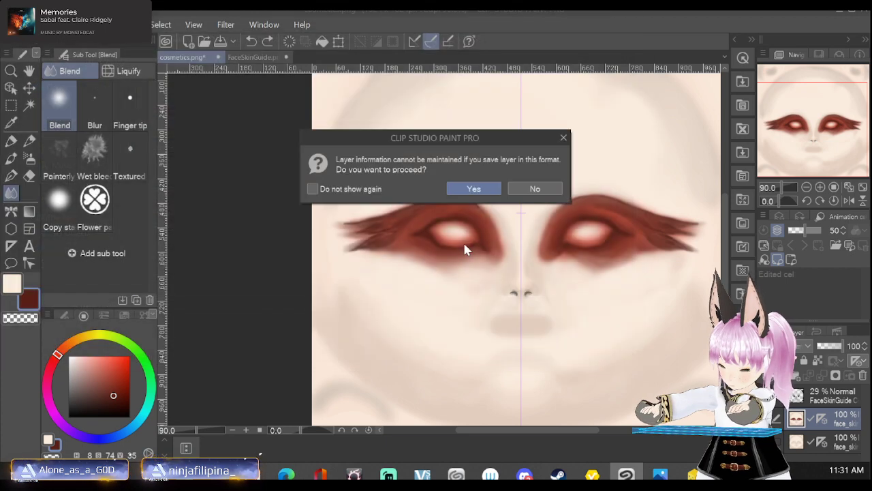
{"action": "left_click", "coordinate": [471, 190]}
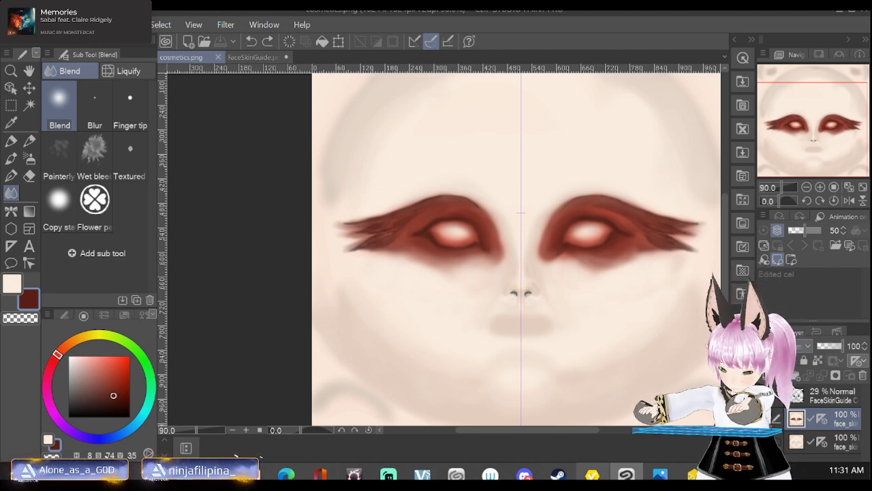
Switch to VRoid Studio and re-import the updated cosmetics image into Layer 1 of the face skin texture.
{"action": "key", "text": "alt+Tab"}
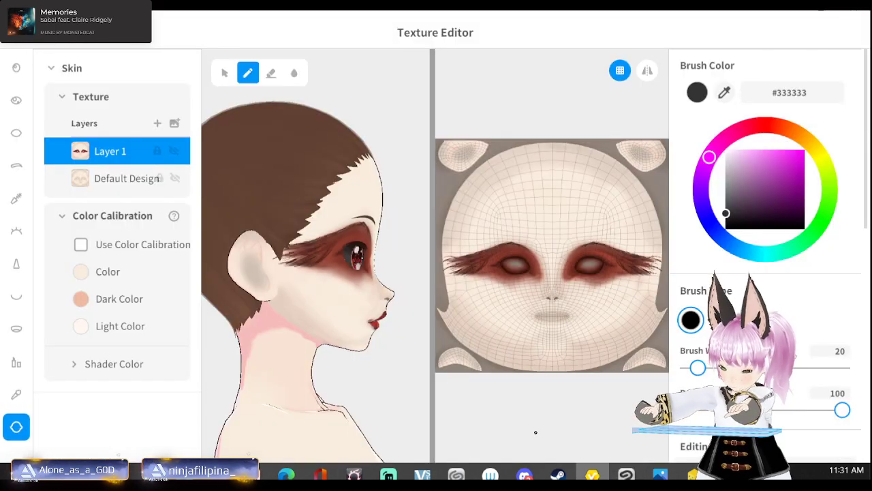
{"action": "right_click", "coordinate": [106, 156]}
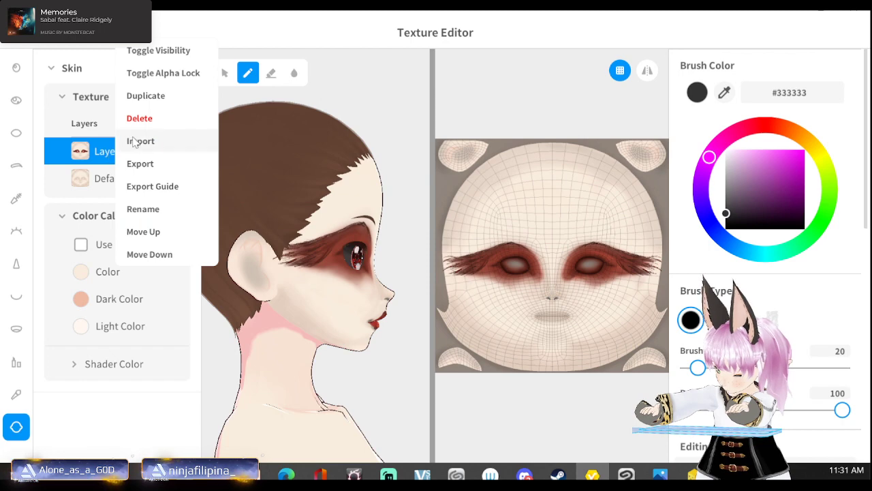
{"action": "left_click", "coordinate": [137, 141]}
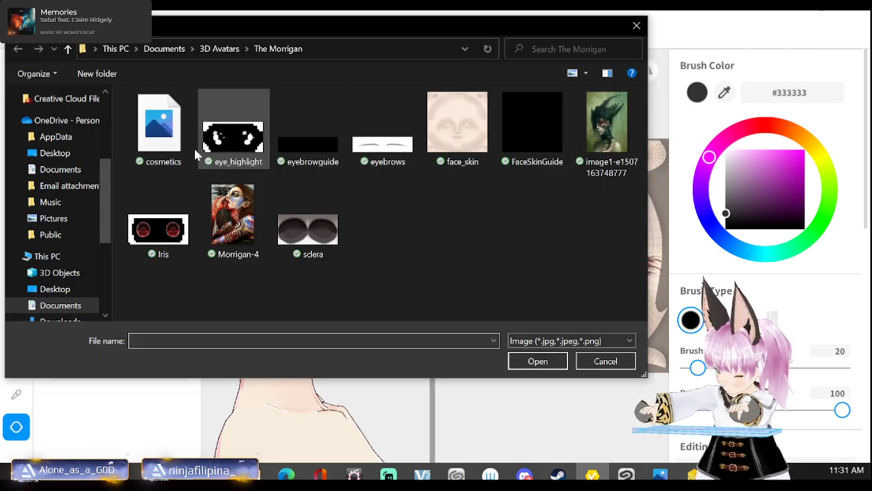
{"action": "left_click", "coordinate": [159, 126]}
{"action": "left_click", "coordinate": [537, 361]}
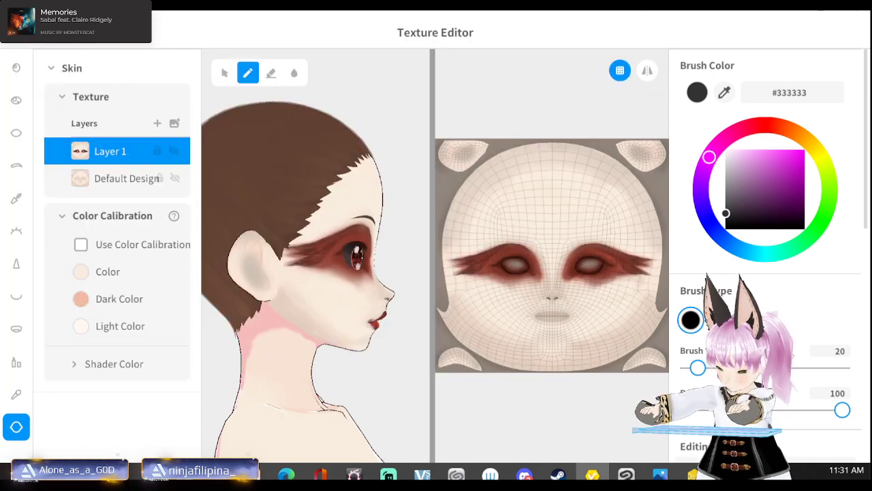
{"action": "right_click_drag", "start_coordinate": [383, 380], "coordinate": [345, 383]}
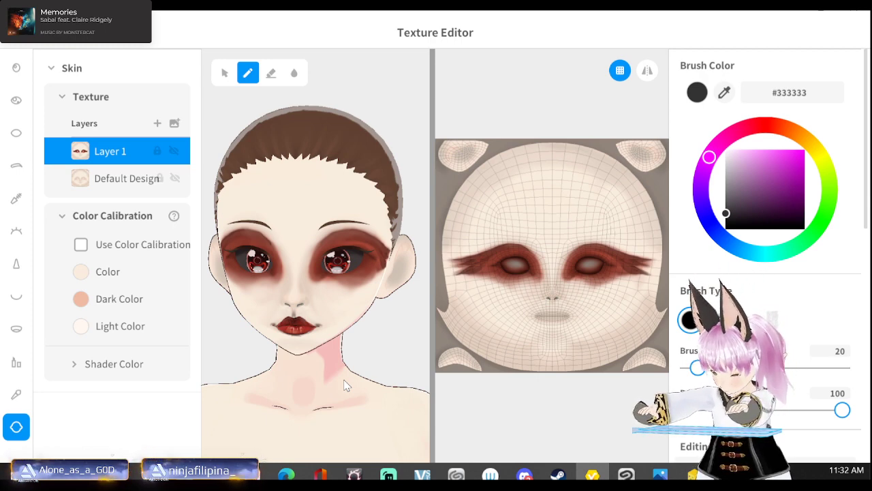
Export the eyeliner texture layer as a PNG image named eyeliner in The Morrigan folder.
{"action": "left_click", "coordinate": [18, 233]}
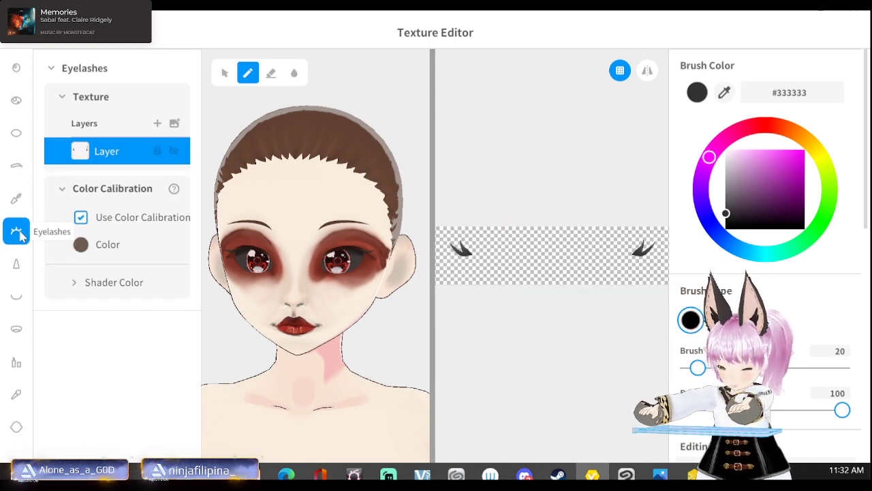
{"action": "left_click", "coordinate": [19, 206]}
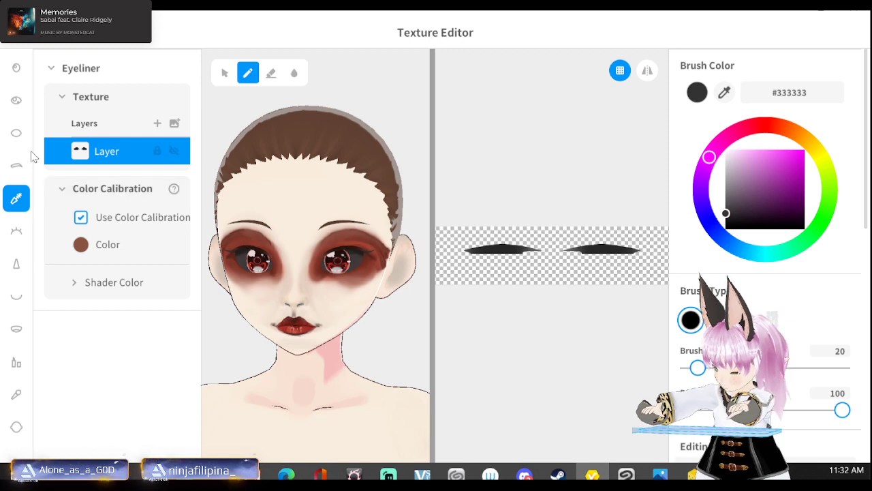
{"action": "right_click", "coordinate": [113, 153]}
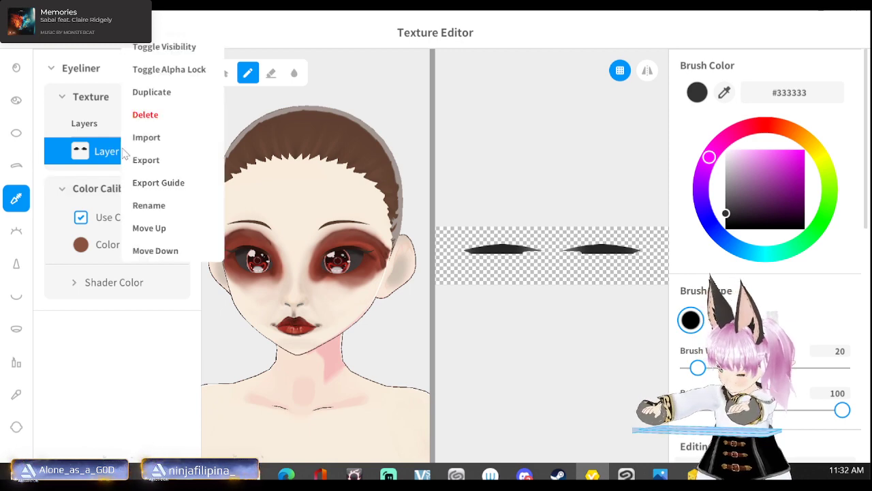
{"action": "left_click", "coordinate": [145, 167]}
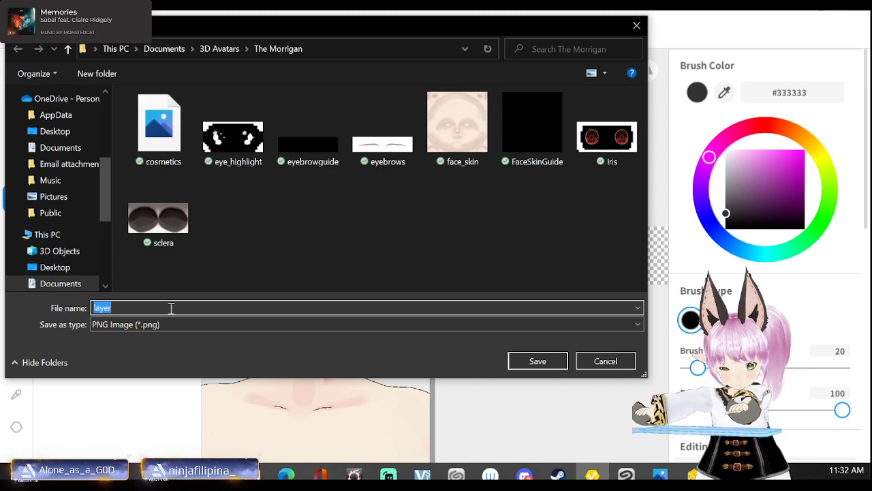
{"action": "type", "text": "eyelinger"}
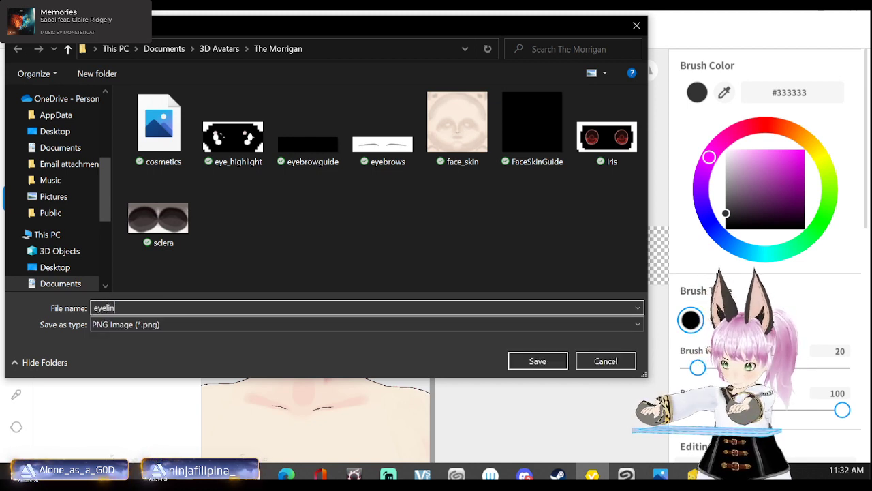
{"action": "key", "text": "BackSpace"}
{"action": "key", "text": "BackSpace"}
{"action": "key", "text": "BackSpace"}
{"action": "type", "text": "er"}
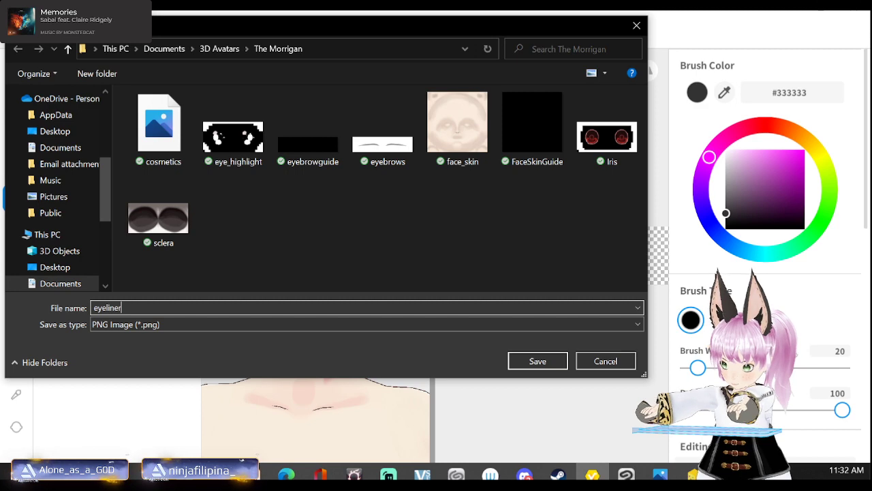
{"action": "key", "text": "Return"}
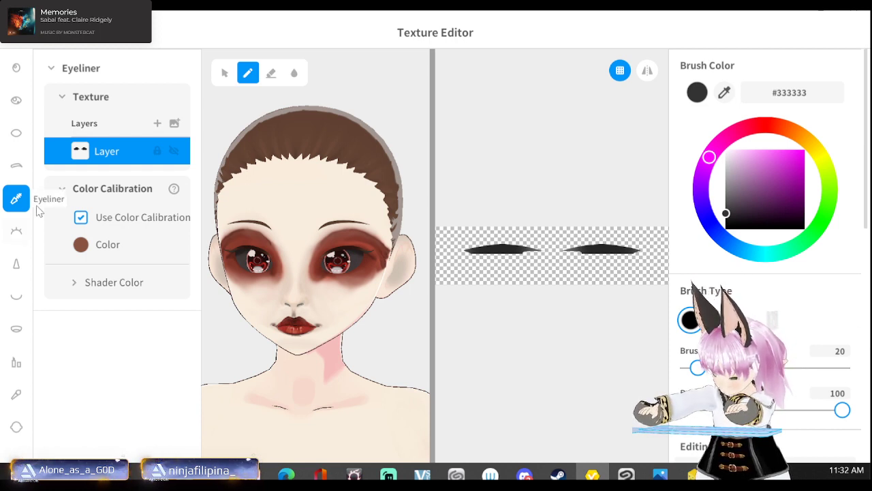
Export the eyeliner layer's guide as a PNG image named eyelinerGuide in the same folder.
{"action": "right_click", "coordinate": [123, 154]}
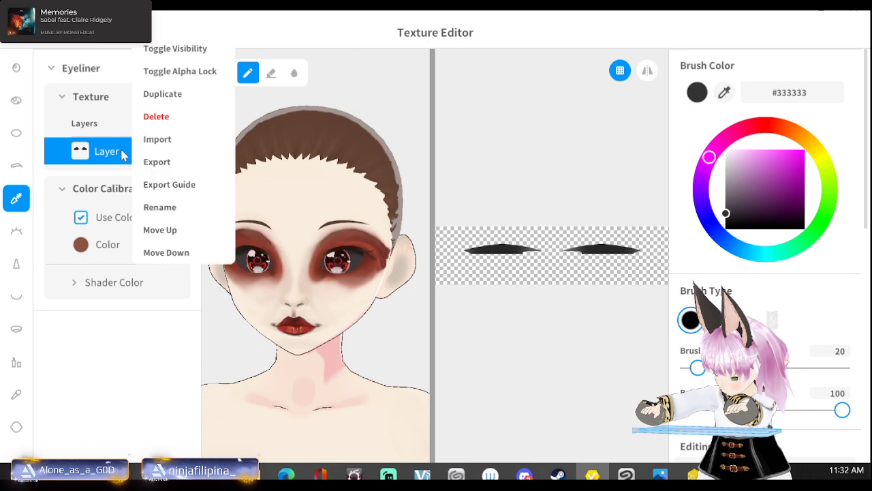
{"action": "left_click", "coordinate": [172, 186]}
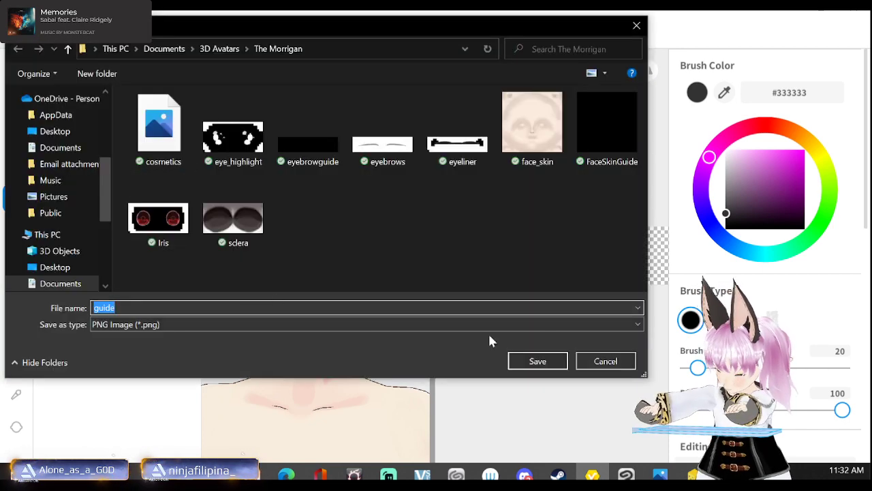
{"action": "type", "text": "eye"}
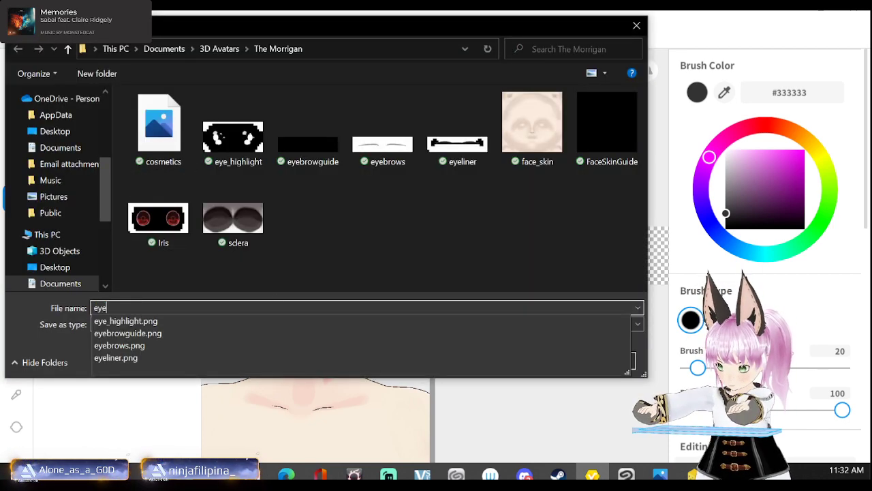
{"action": "type", "text": "linge"}
{"action": "key", "text": "BackSpace"}
{"action": "key", "text": "BackSpace"}
{"action": "type", "text": "er"}
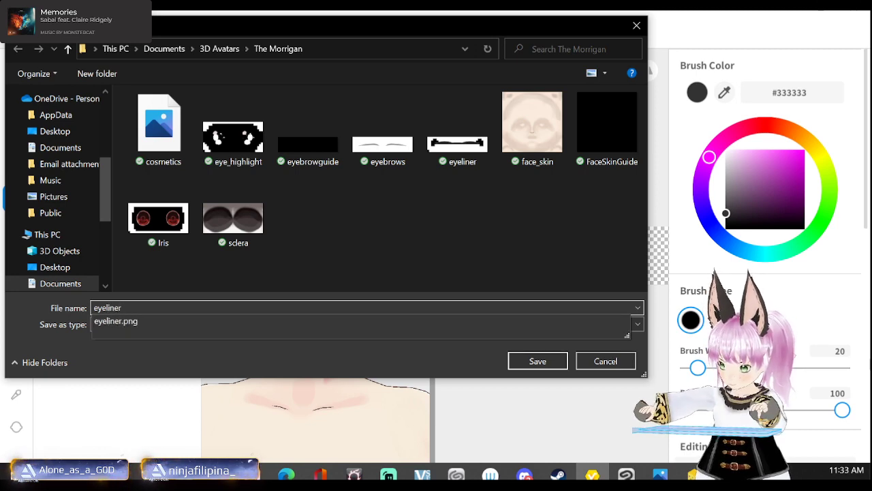
{"action": "type", "text": "Guide"}
{"action": "key", "text": "Return"}
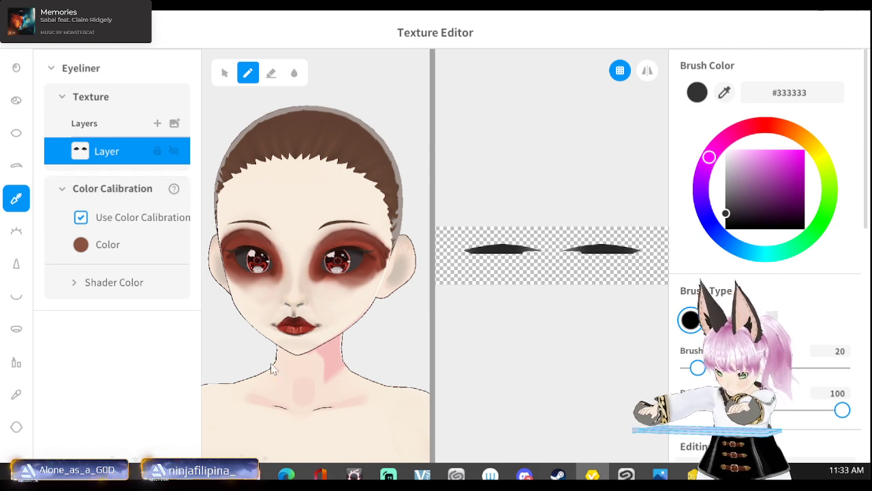
Switch to Clip Studio Paint and close the cosmetics and FaceSkinGuide canvases, discarding the changes to FaceSkinGuide.
{"action": "mouse_move", "coordinate": [592, 475]}
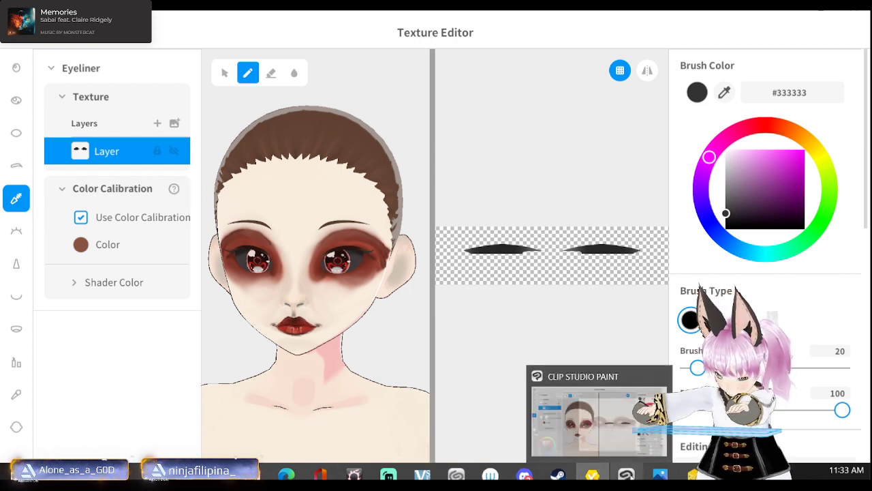
{"action": "left_click", "coordinate": [626, 475]}
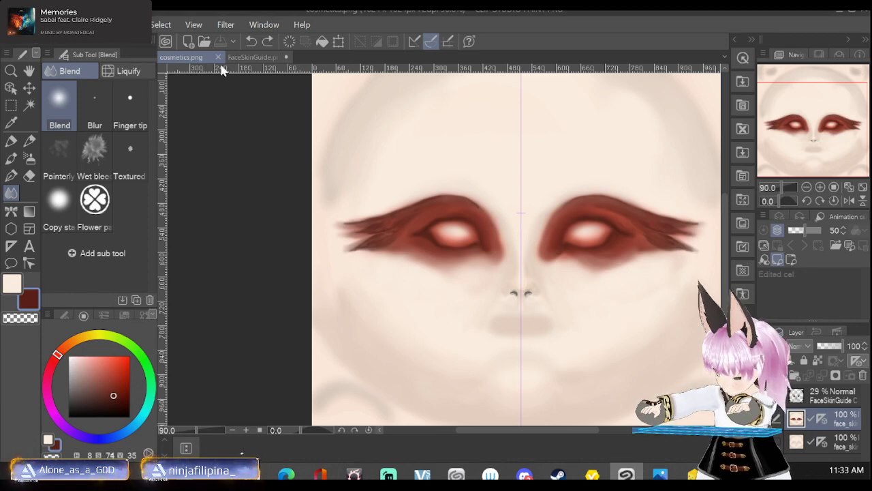
{"action": "left_click", "coordinate": [218, 57]}
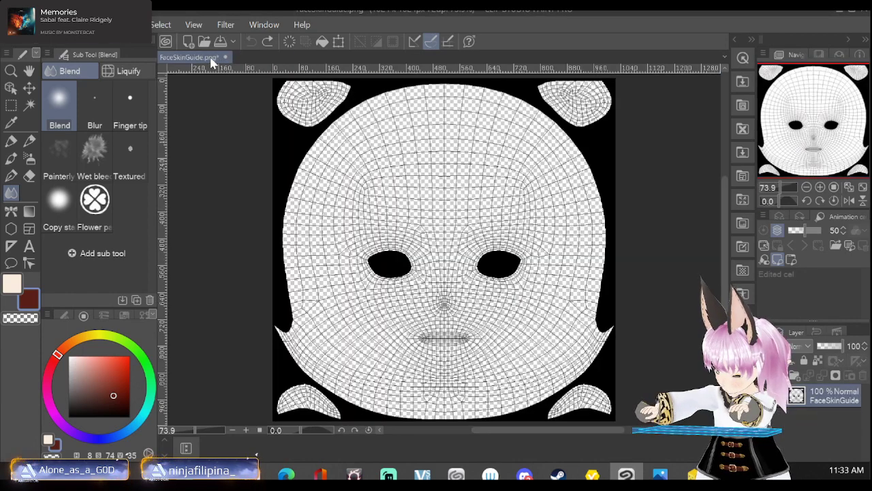
{"action": "left_click", "coordinate": [225, 58]}
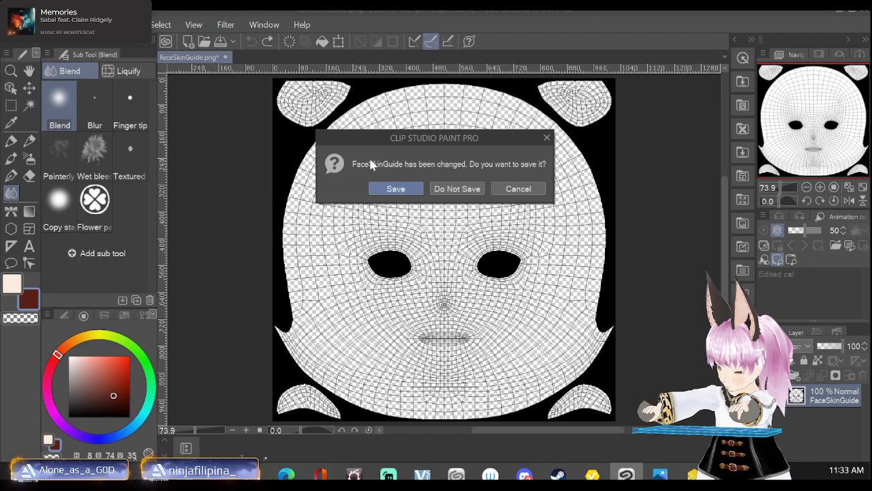
{"action": "left_click", "coordinate": [440, 191]}
Open the exported eyeliner image from The Morrigan folder for editing.
{"action": "left_click", "coordinate": [42, 24]}
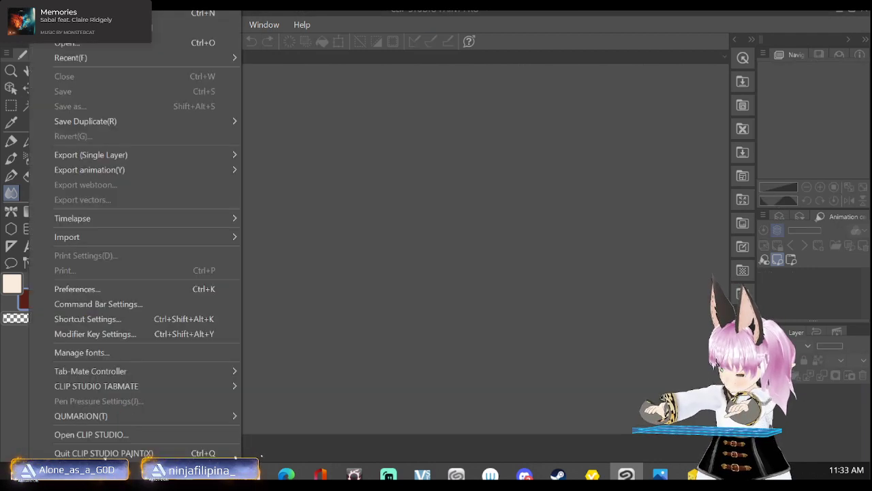
{"action": "left_click", "coordinate": [62, 47]}
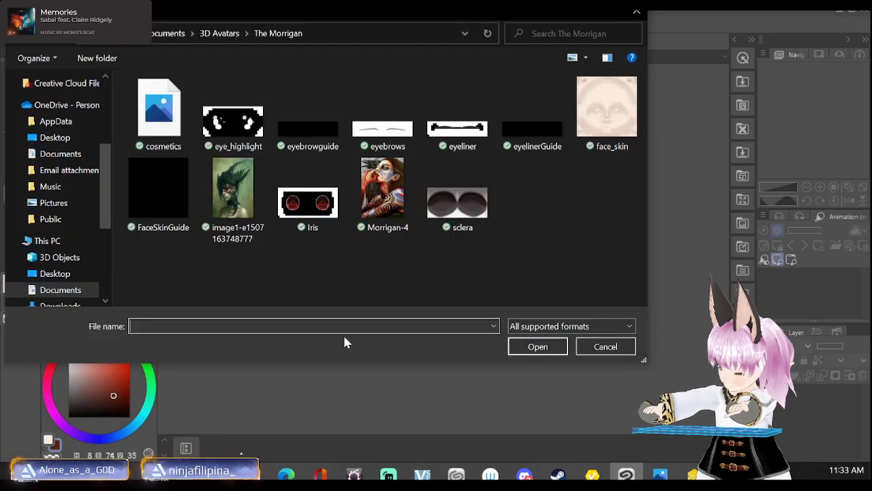
{"action": "left_click", "coordinate": [467, 136]}
{"action": "left_click", "coordinate": [541, 349]}
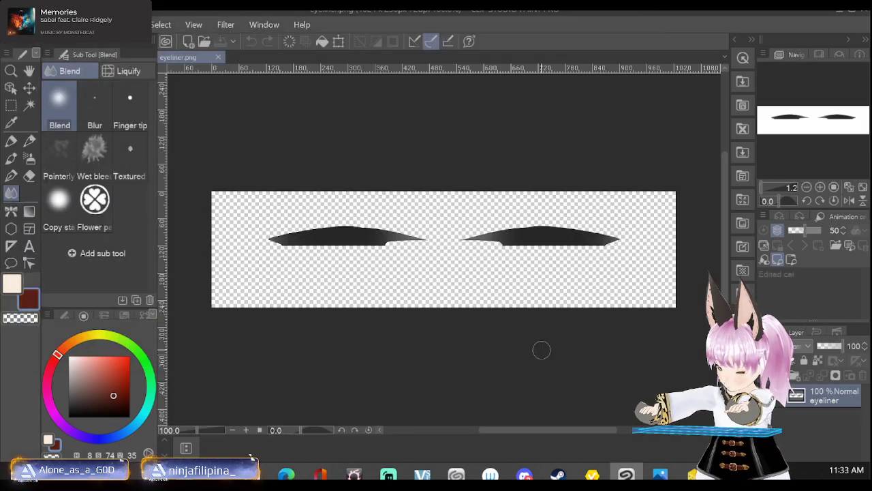